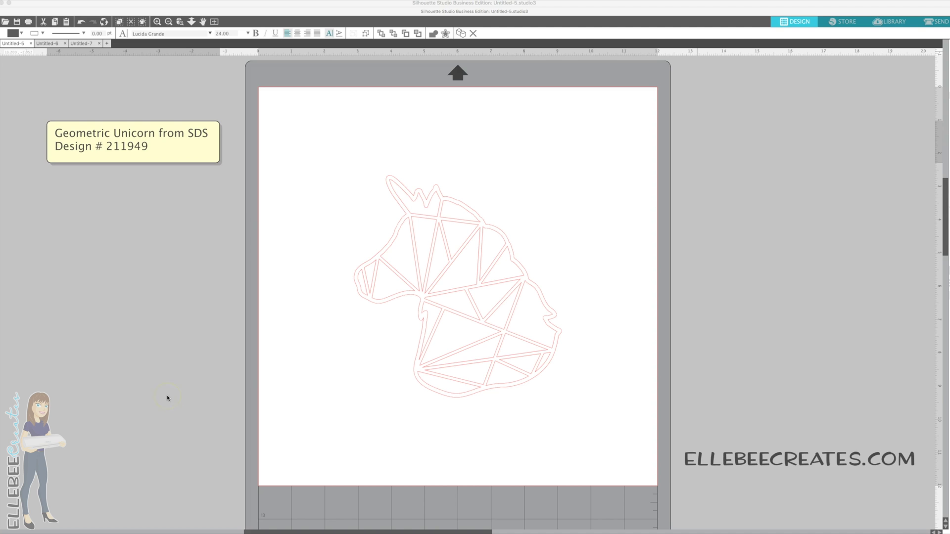
Give the outlined geometric unicorn a solid black fill, then reselect it
{"action": "left_click", "coordinate": [167, 396]}
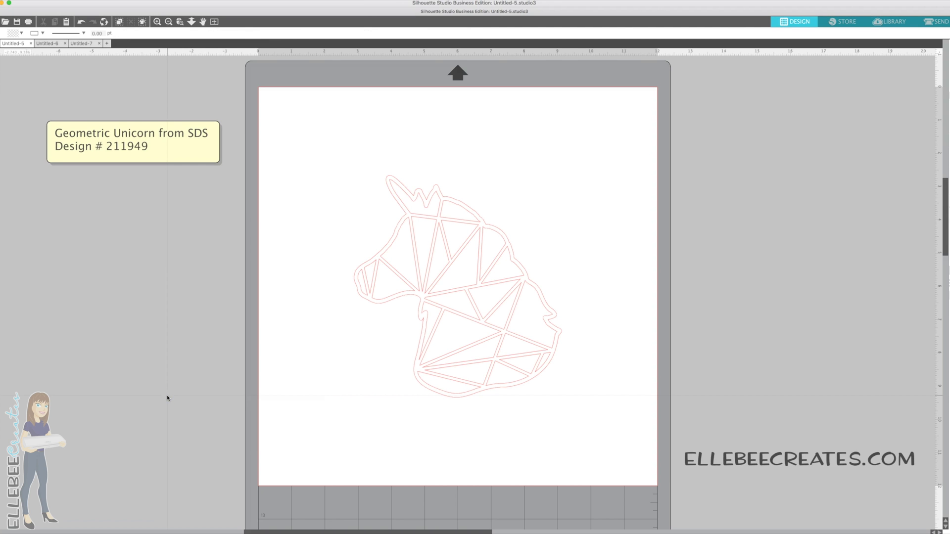
{"action": "left_click", "coordinate": [445, 270]}
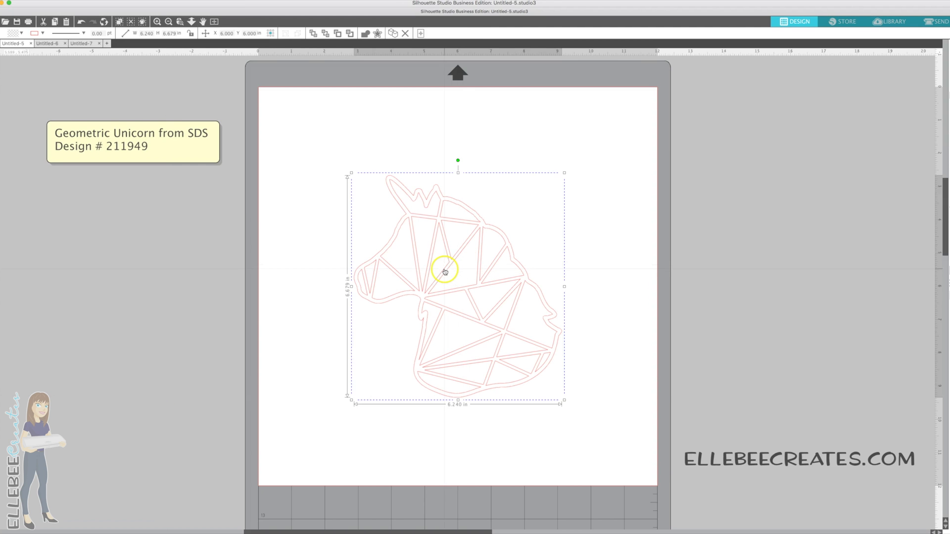
{"action": "left_click", "coordinate": [14, 34]}
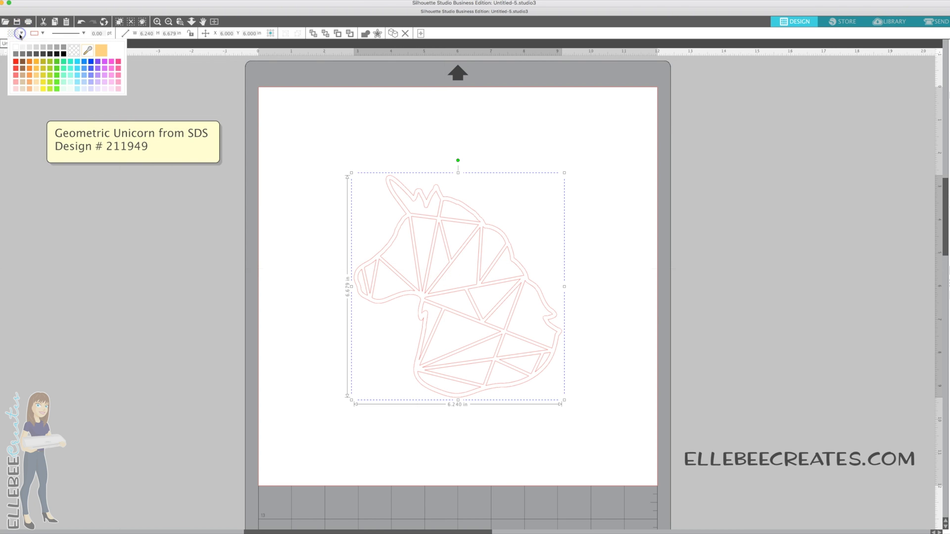
{"action": "left_click", "coordinate": [62, 54]}
{"action": "left_click", "coordinate": [249, 130]}
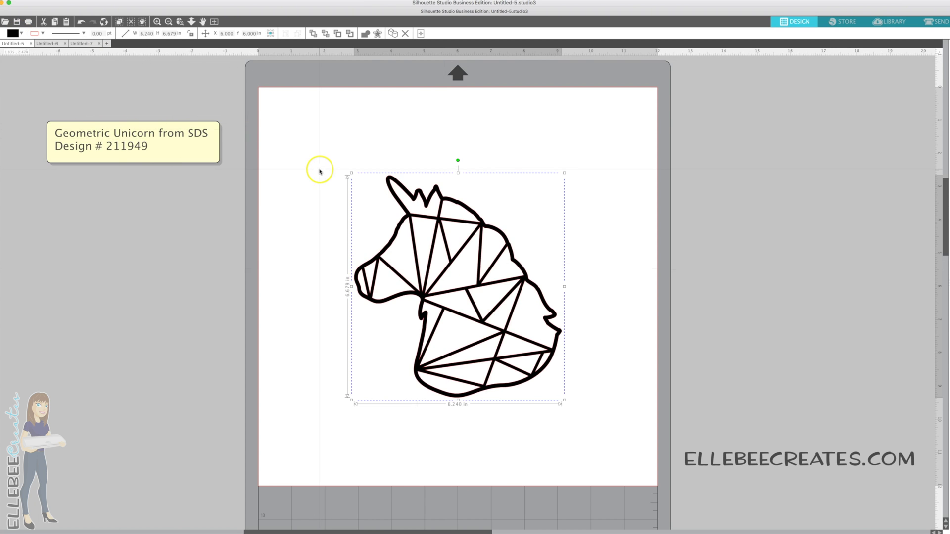
{"action": "left_click", "coordinate": [319, 170]}
{"action": "left_click", "coordinate": [382, 207]}
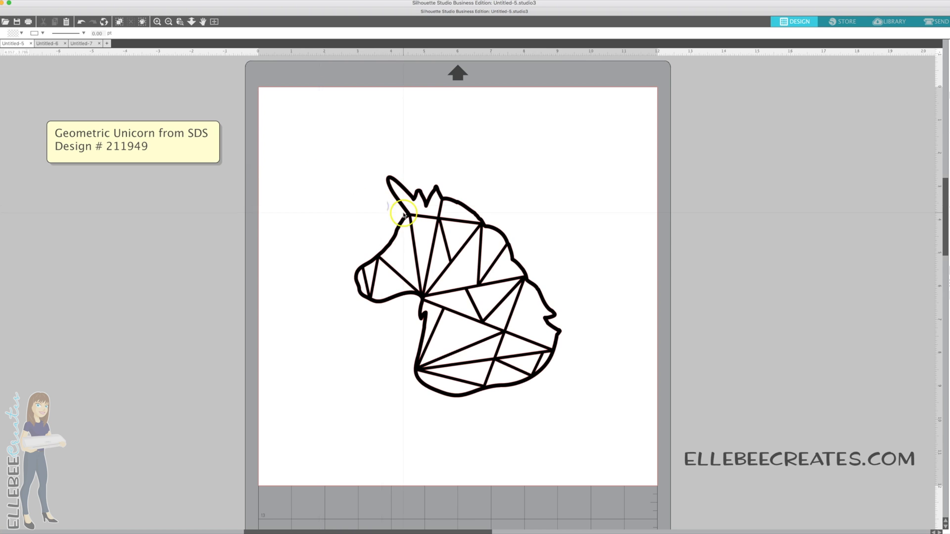
{"action": "left_click", "coordinate": [403, 214]}
Enlarge the black unicorn from corner handles to about 10.37 × 11.10 inches
{"action": "left_click_drag", "start_coordinate": [352, 173], "coordinate": [269, 97]}
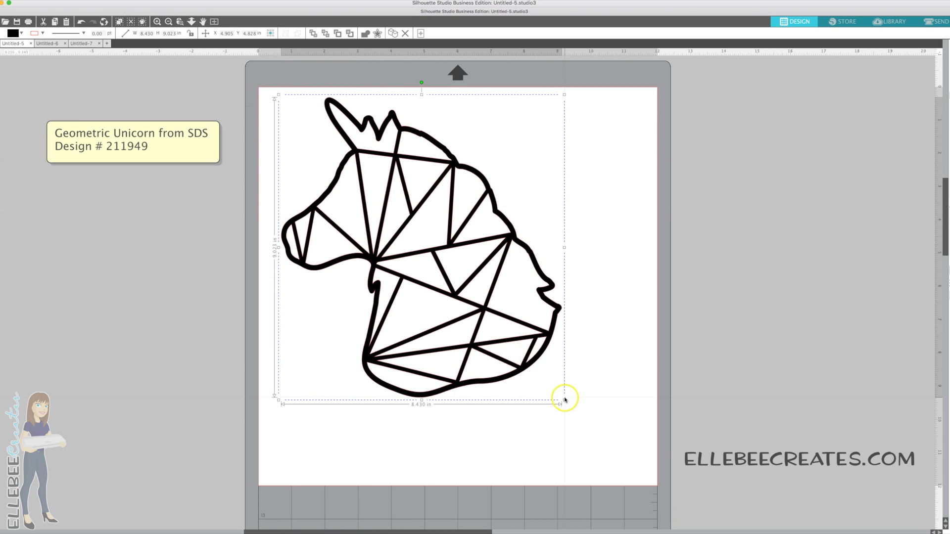
{"action": "left_click_drag", "start_coordinate": [563, 400], "coordinate": [628, 468]}
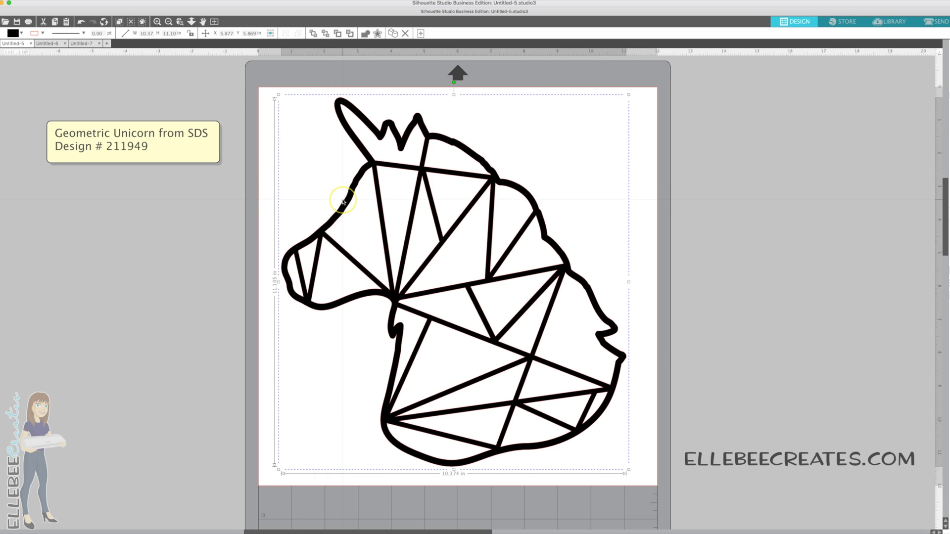
{"action": "left_click", "coordinate": [324, 192]}
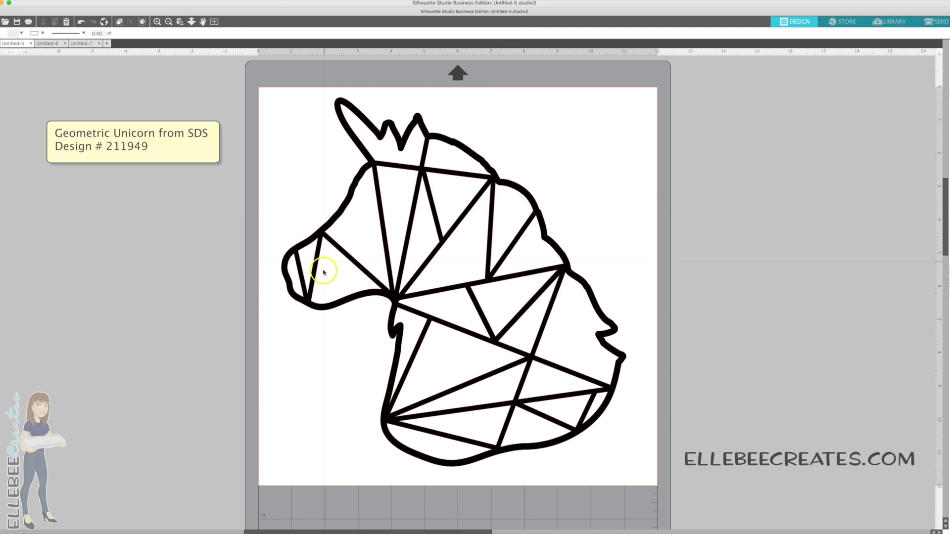
{"action": "left_click", "coordinate": [354, 187]}
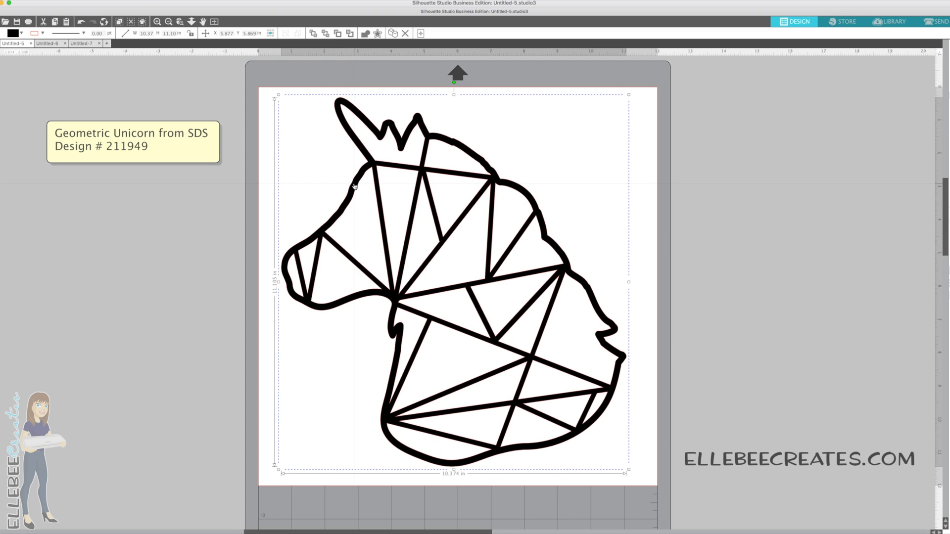
Duplicate the black unicorn and park the copy on the grey workspace right of the mat
{"action": "right_click", "coordinate": [356, 188]}
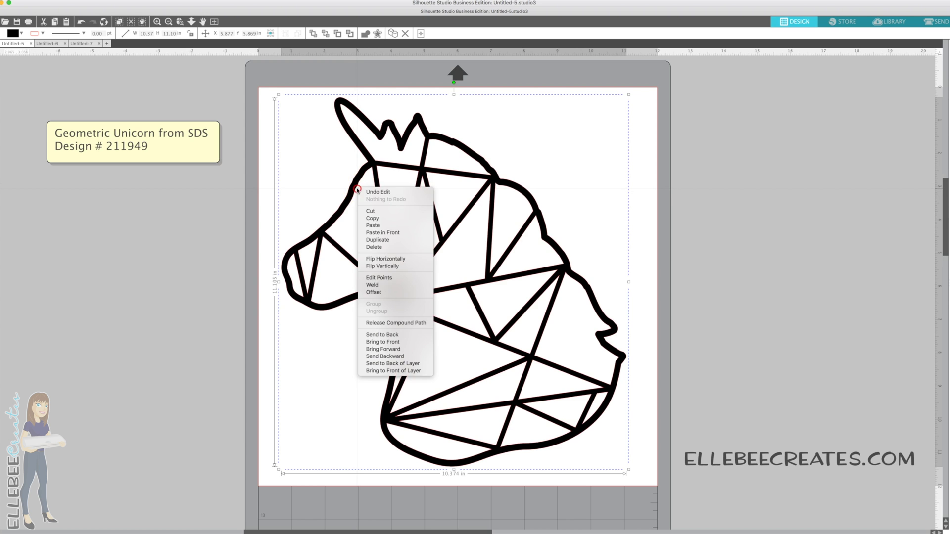
{"action": "left_click", "coordinate": [379, 240]}
{"action": "left_click_drag", "start_coordinate": [555, 233], "coordinate": [831, 189]}
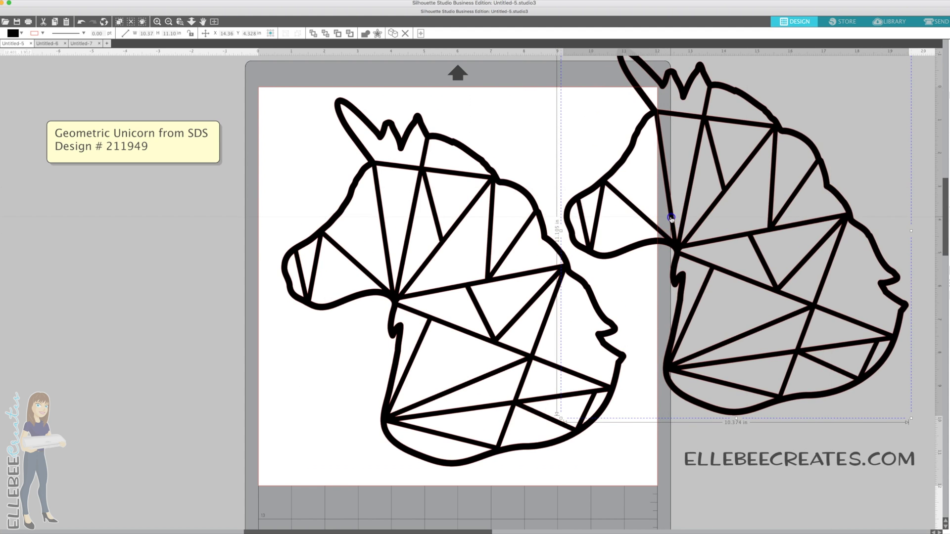
{"action": "left_click_drag", "start_coordinate": [672, 218], "coordinate": [803, 218]}
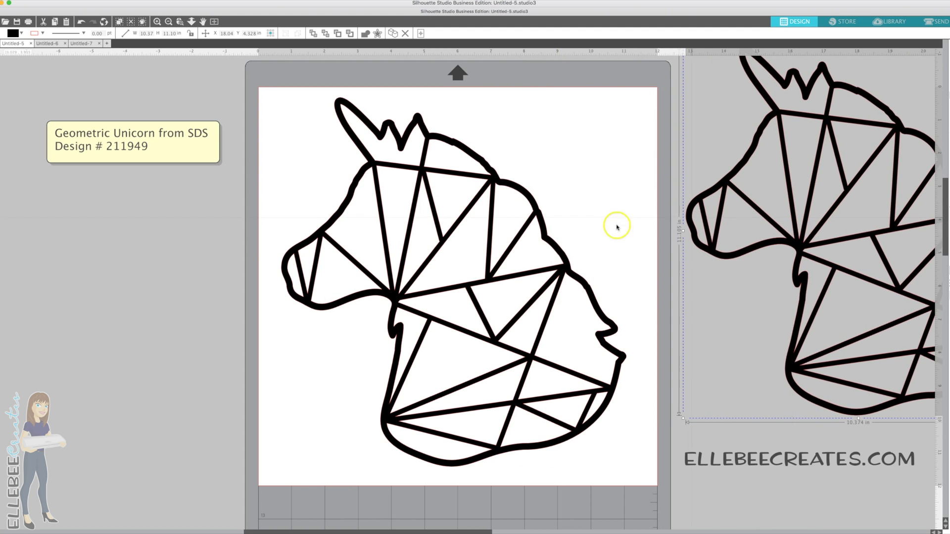
Set the mat unicorn's fill to No Fill and pull the Fill panel out beside the mat
{"action": "left_click", "coordinate": [436, 247]}
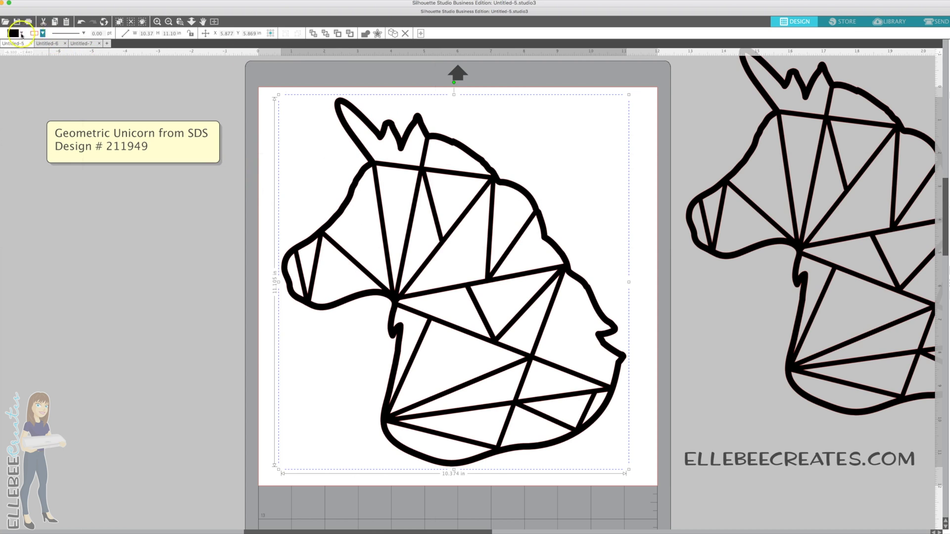
{"action": "left_click", "coordinate": [20, 34]}
{"action": "left_click", "coordinate": [74, 48]}
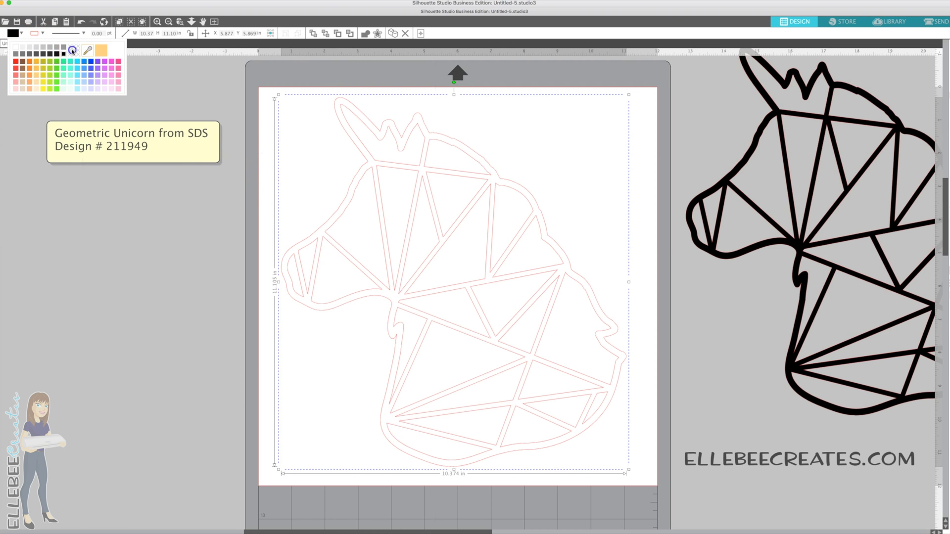
{"action": "left_click", "coordinate": [281, 168]}
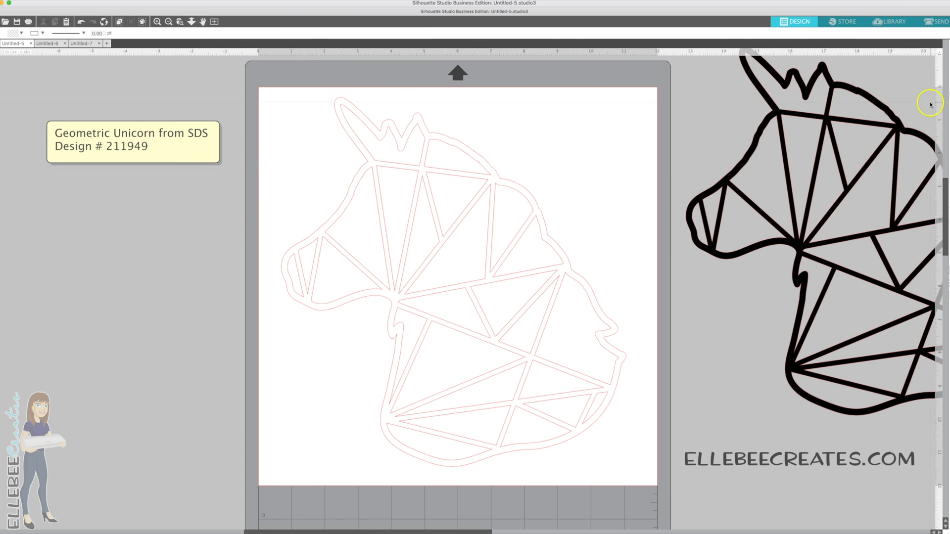
{"action": "left_click", "coordinate": [905, 62]}
{"action": "left_click_drag", "start_coordinate": [905, 62], "coordinate": [177, 199]}
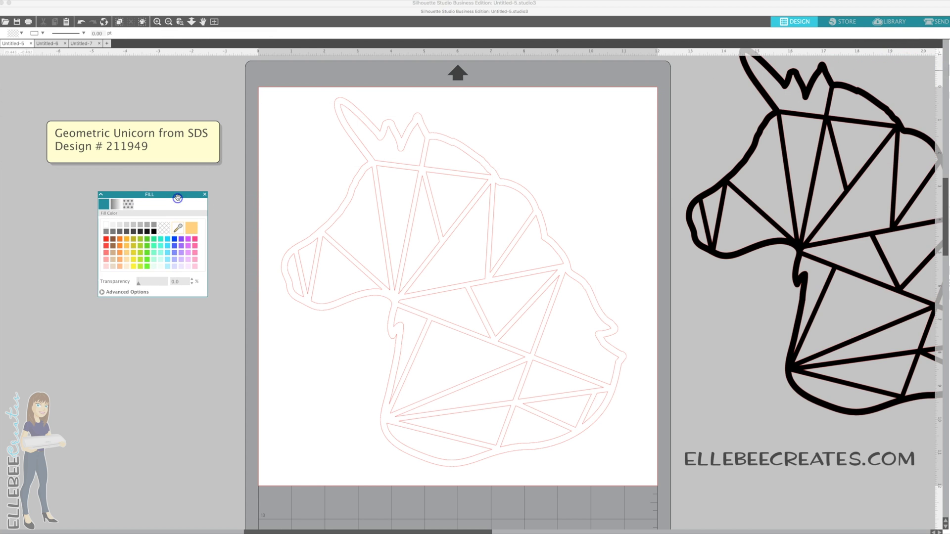
Release the mat unicorn's compound path and delete its outer offset outline
{"action": "left_click", "coordinate": [347, 209]}
{"action": "right_click", "coordinate": [347, 209]}
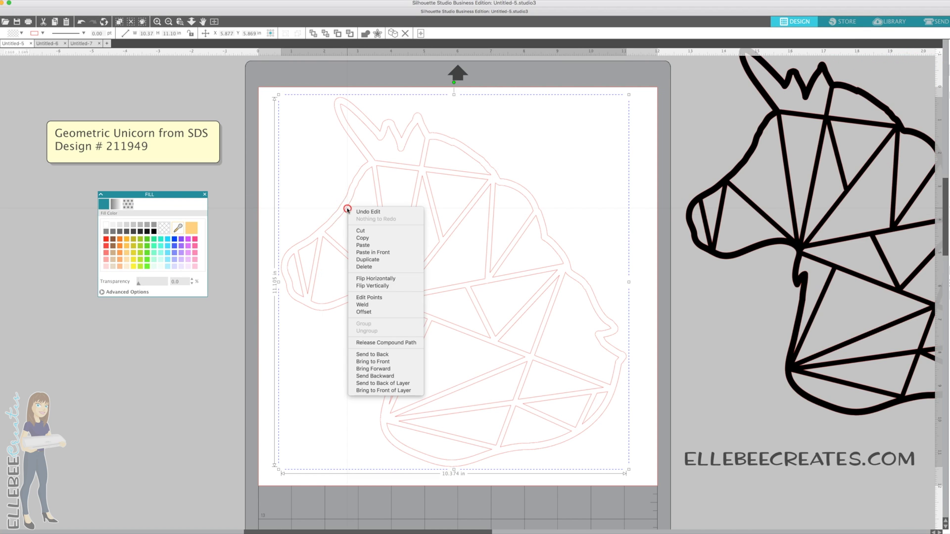
{"action": "left_click", "coordinate": [369, 344]}
{"action": "left_click", "coordinate": [349, 339]}
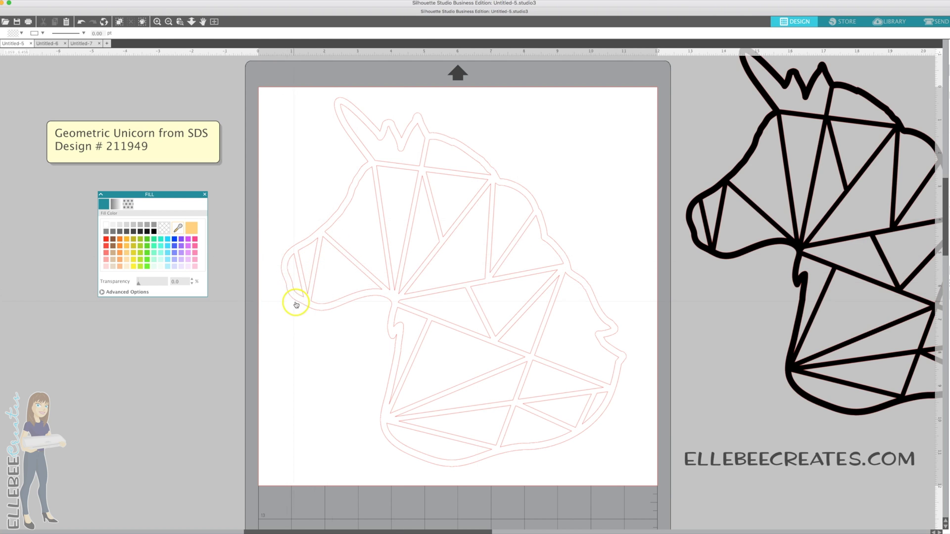
{"action": "left_click", "coordinate": [297, 303]}
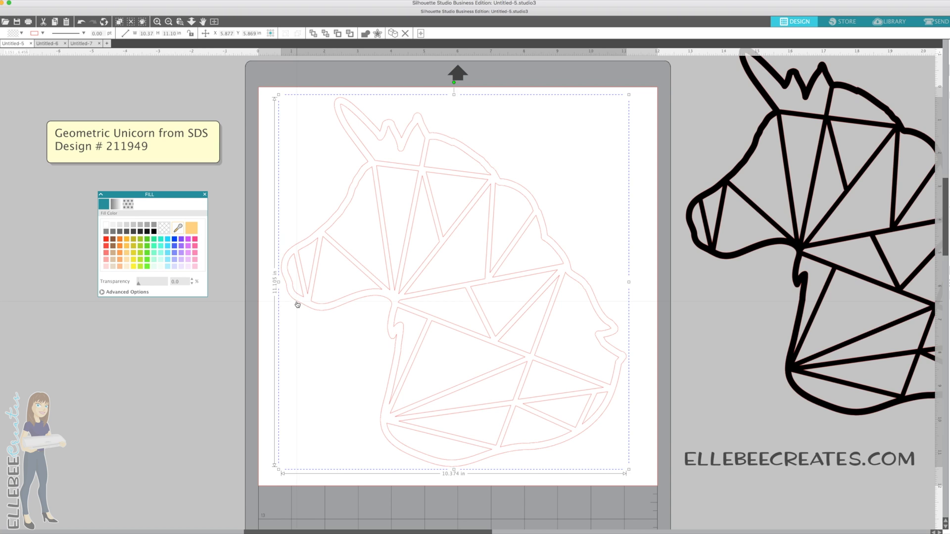
{"action": "key", "text": "Delete"}
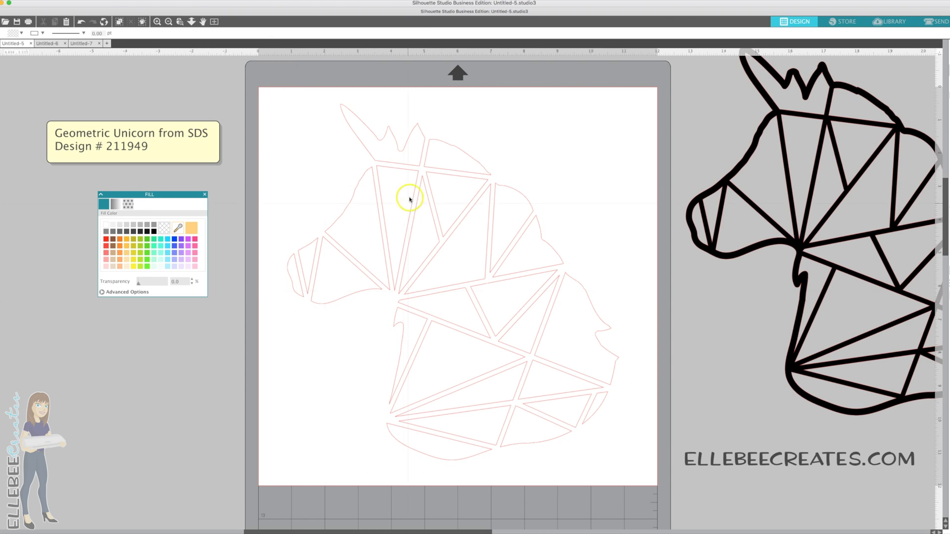
Select eight scattered triangle pieces across the mat unicorn
{"action": "left_click", "coordinate": [328, 298]}
{"action": "left_click", "coordinate": [369, 216]}
{"action": "left_click", "coordinate": [412, 209]}
{"action": "left_click", "coordinate": [435, 208]}
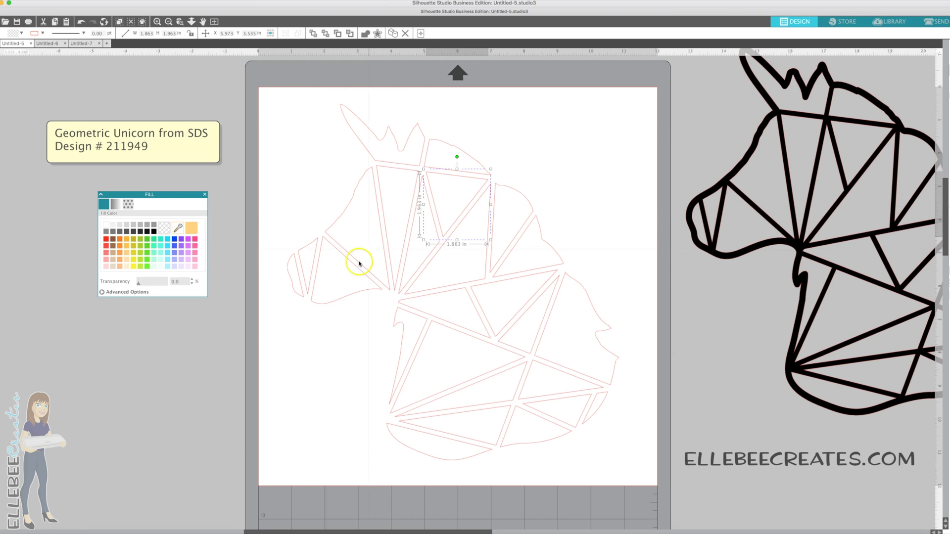
{"action": "left_click", "coordinate": [312, 258]}
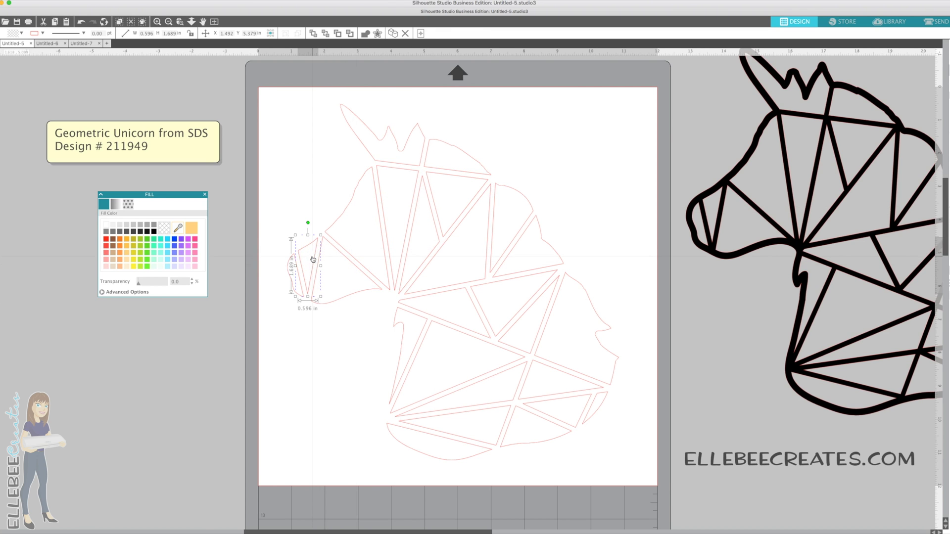
{"action": "left_click", "coordinate": [380, 187], "text": "shift"}
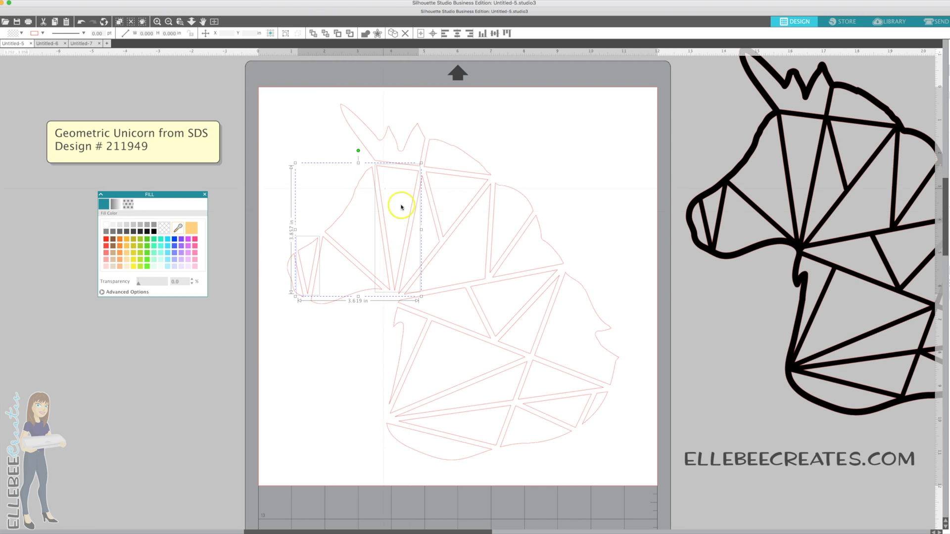
{"action": "left_click", "coordinate": [465, 218], "text": "shift"}
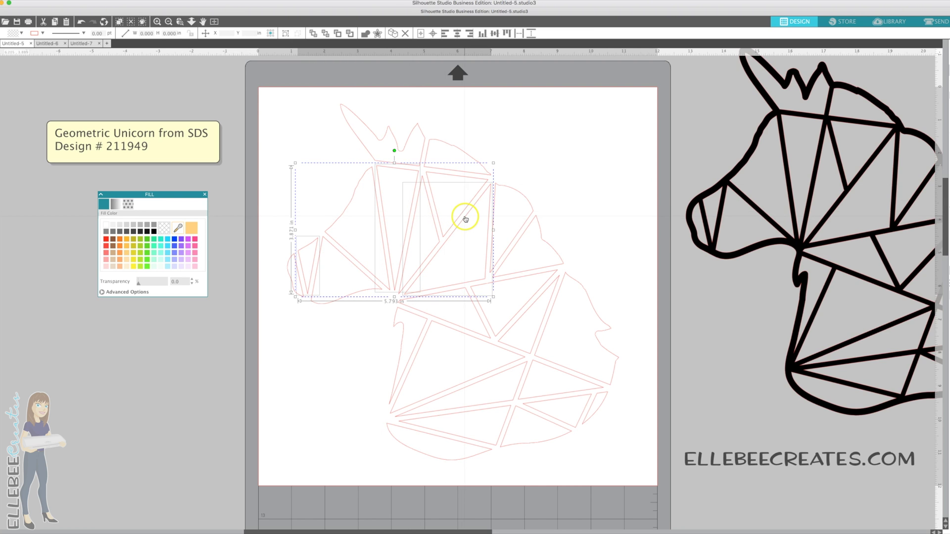
{"action": "left_click", "coordinate": [517, 277], "text": "shift"}
{"action": "left_click", "coordinate": [500, 368], "text": "shift"}
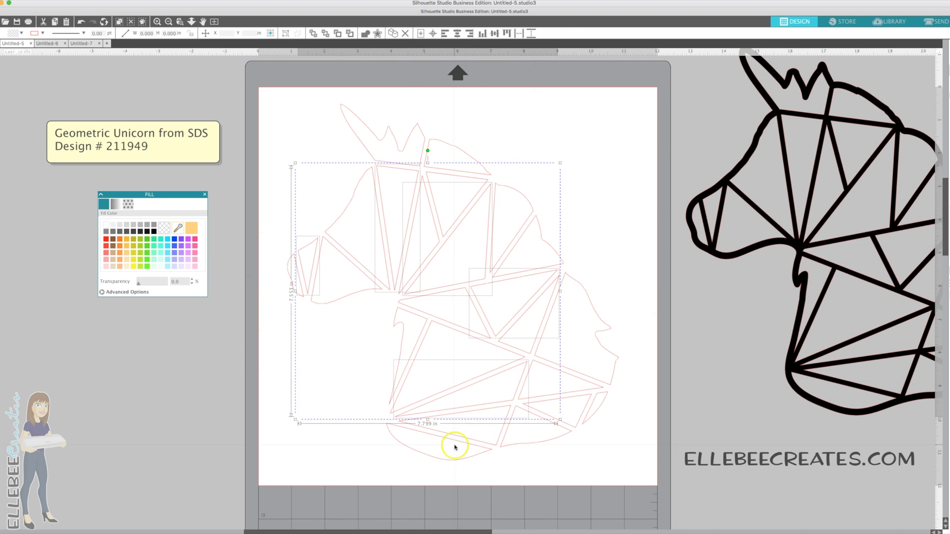
{"action": "left_click", "coordinate": [458, 444], "text": "shift"}
{"action": "left_click", "coordinate": [588, 414], "text": "shift"}
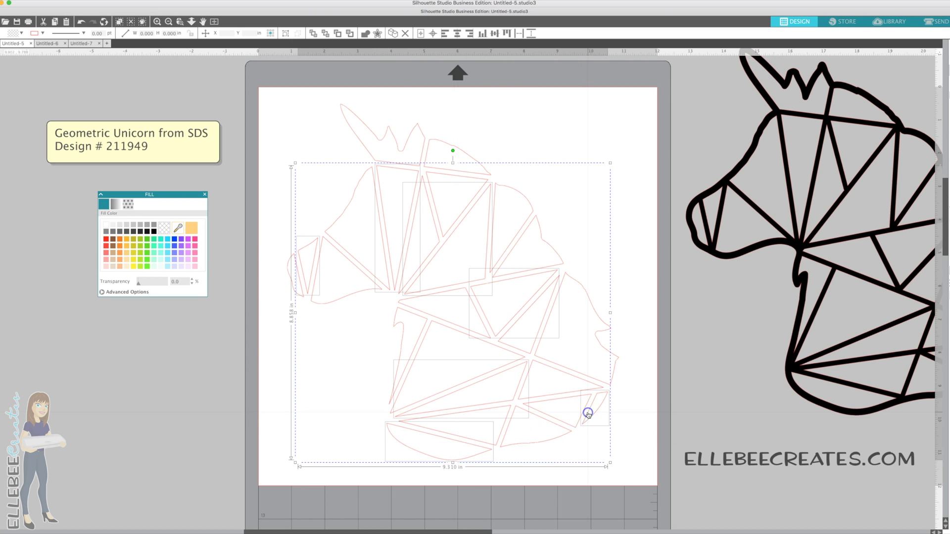
Group the selected pieces and fill them light blue
{"action": "key", "text": "super+g"}
{"action": "left_click", "coordinate": [306, 262]}
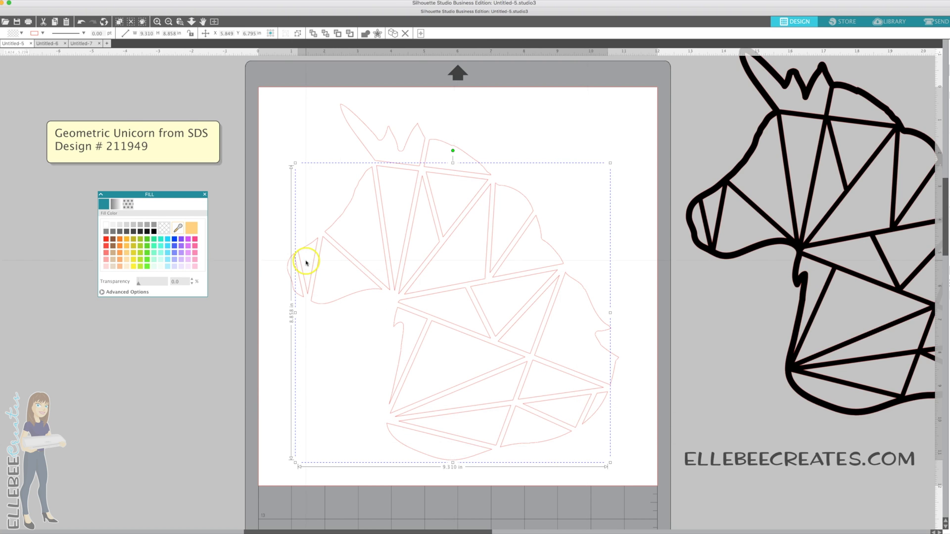
{"action": "left_click", "coordinate": [167, 244]}
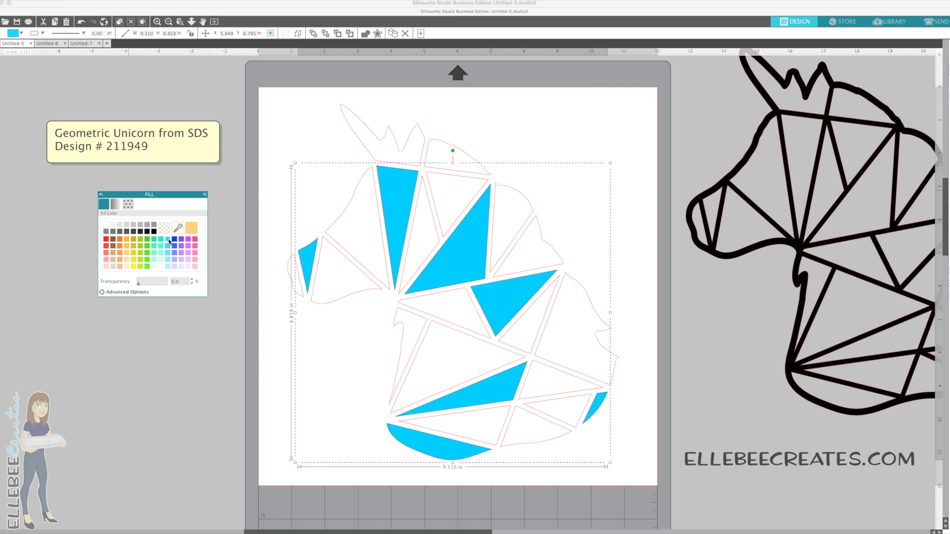
Fill the horn and four white pieces purple, then add the small left piece to the selection
{"action": "left_click", "coordinate": [261, 176]}
{"action": "left_click", "coordinate": [359, 141]}
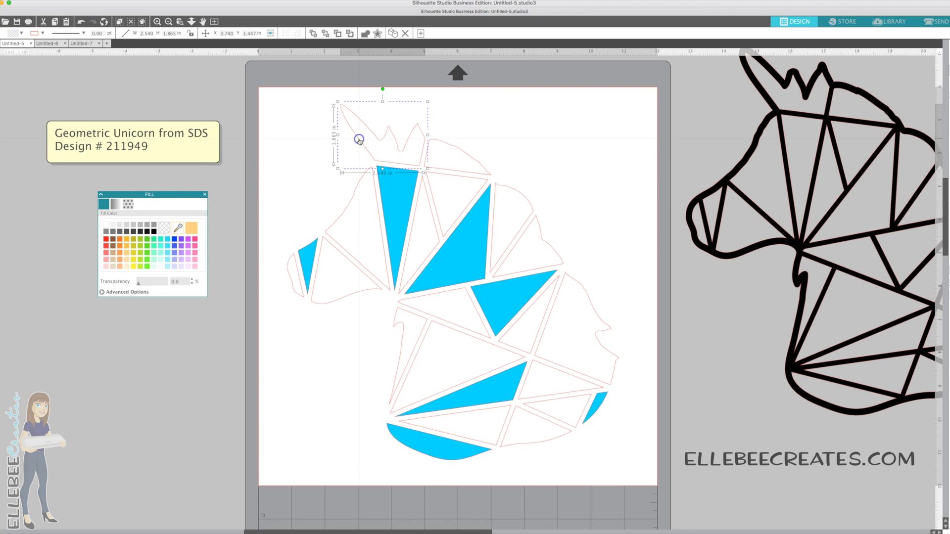
{"action": "left_click", "coordinate": [517, 193], "text": "shift"}
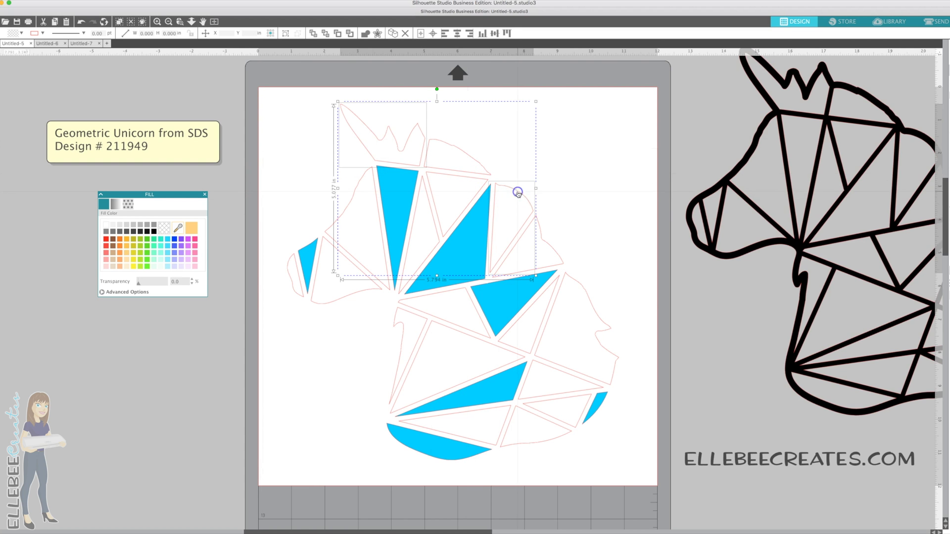
{"action": "left_click", "coordinate": [393, 297], "text": "shift"}
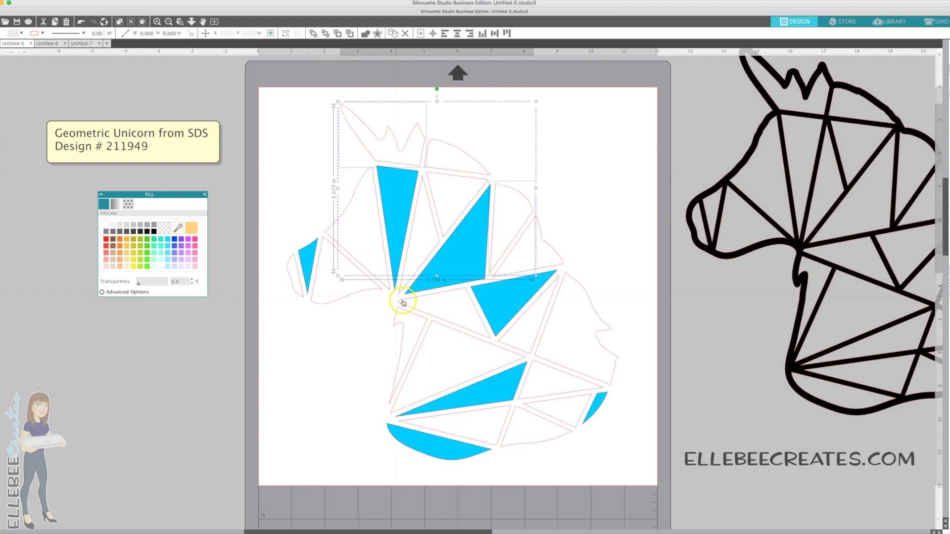
{"action": "left_click", "coordinate": [530, 369], "text": "shift"}
{"action": "left_click", "coordinate": [483, 414], "text": "shift"}
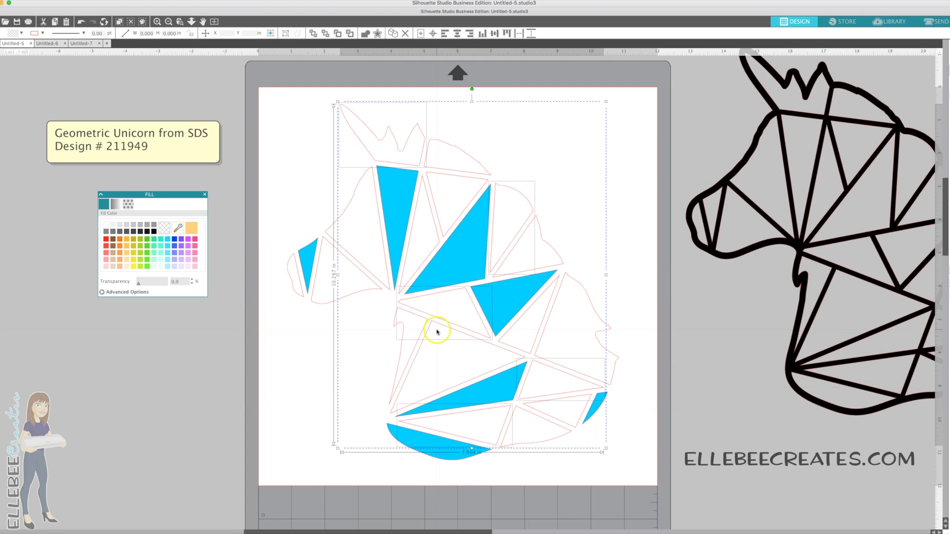
{"action": "left_click", "coordinate": [180, 241]}
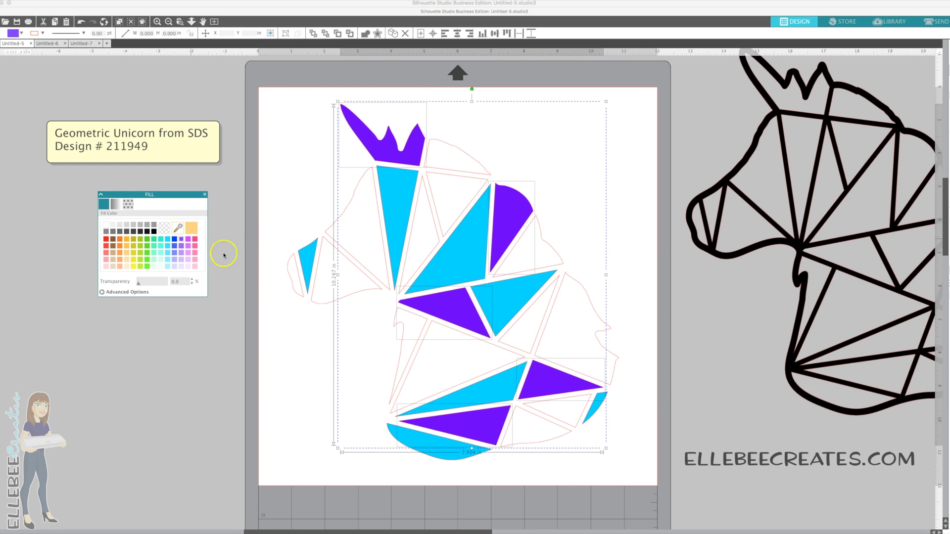
{"action": "left_click", "coordinate": [290, 257], "text": "shift"}
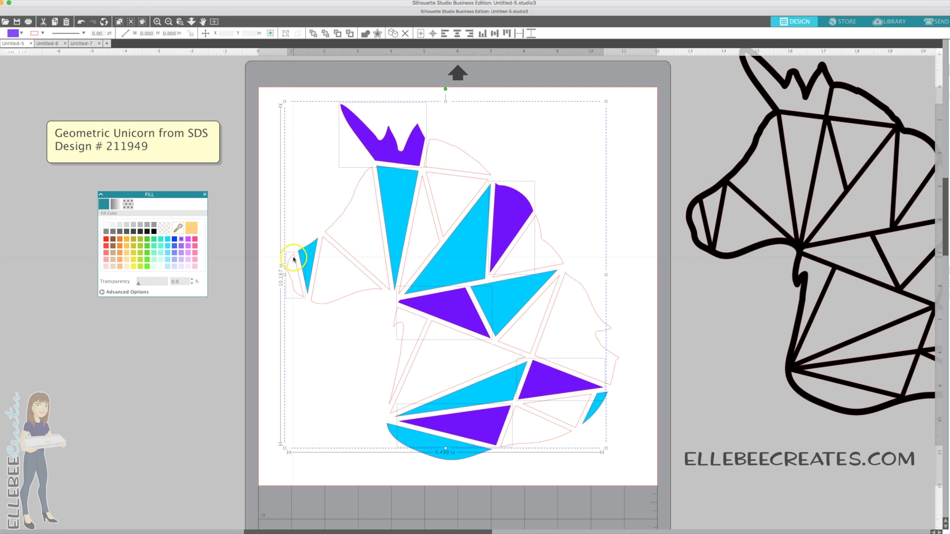
Colour the small left piece purple and fill five more white pieces pink
{"action": "left_click", "coordinate": [182, 241]}
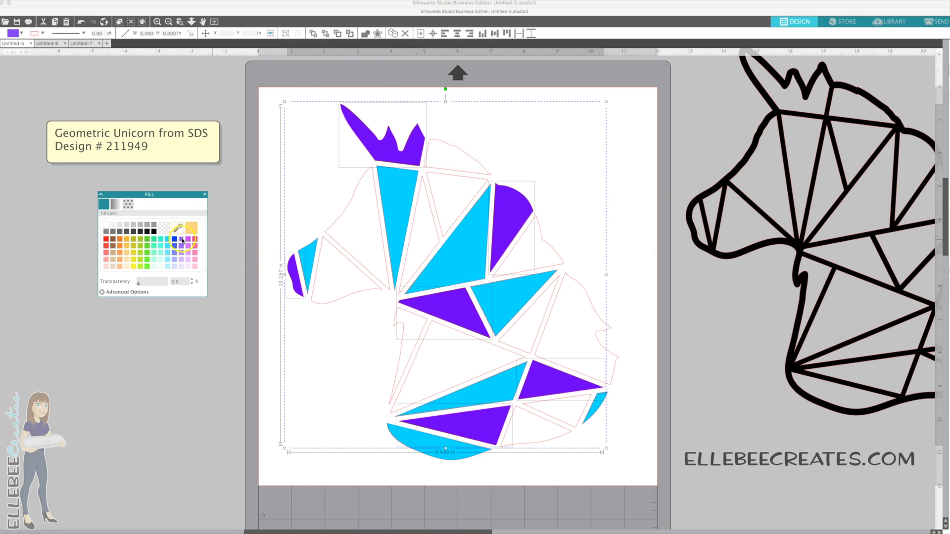
{"action": "left_click", "coordinate": [290, 195]}
{"action": "left_click", "coordinate": [331, 228]}
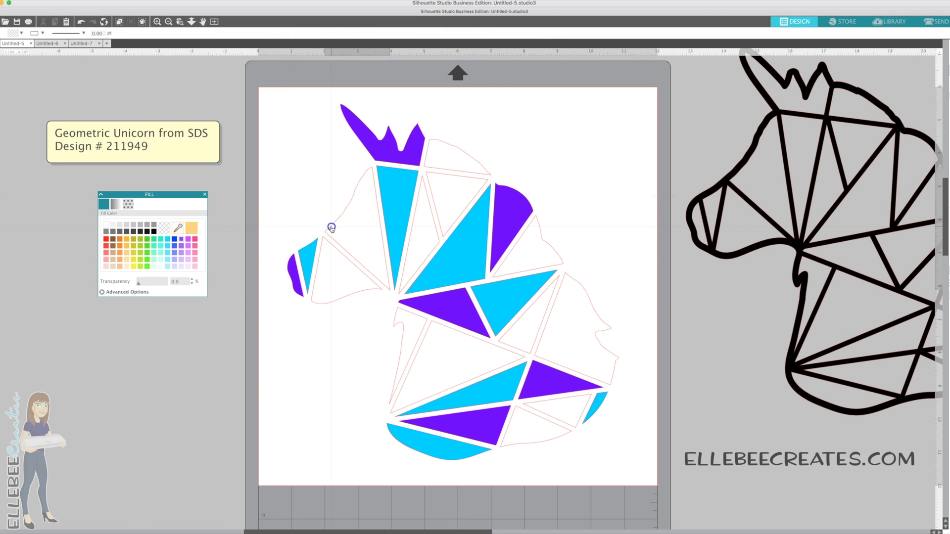
{"action": "left_click", "coordinate": [440, 209], "text": "shift"}
{"action": "left_click", "coordinate": [537, 233], "text": "shift"}
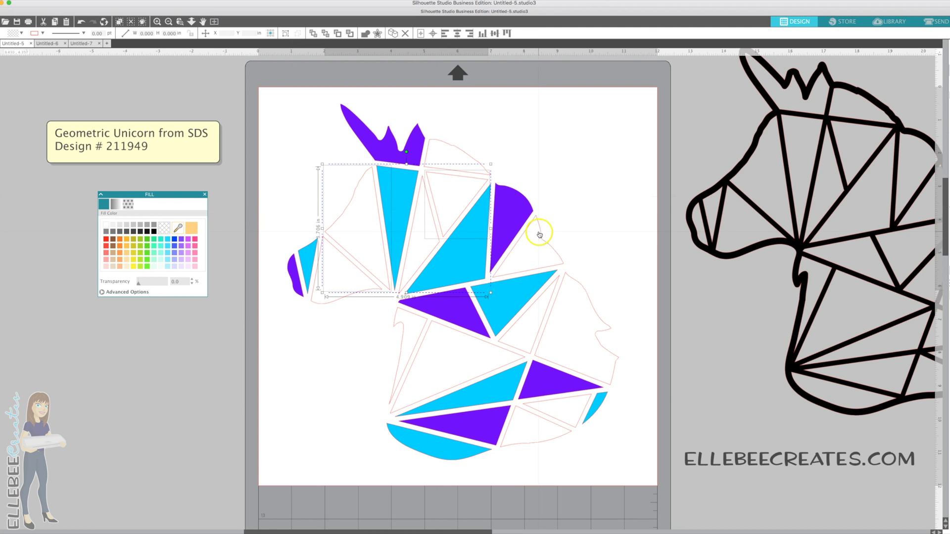
{"action": "left_click", "coordinate": [432, 322], "text": "shift"}
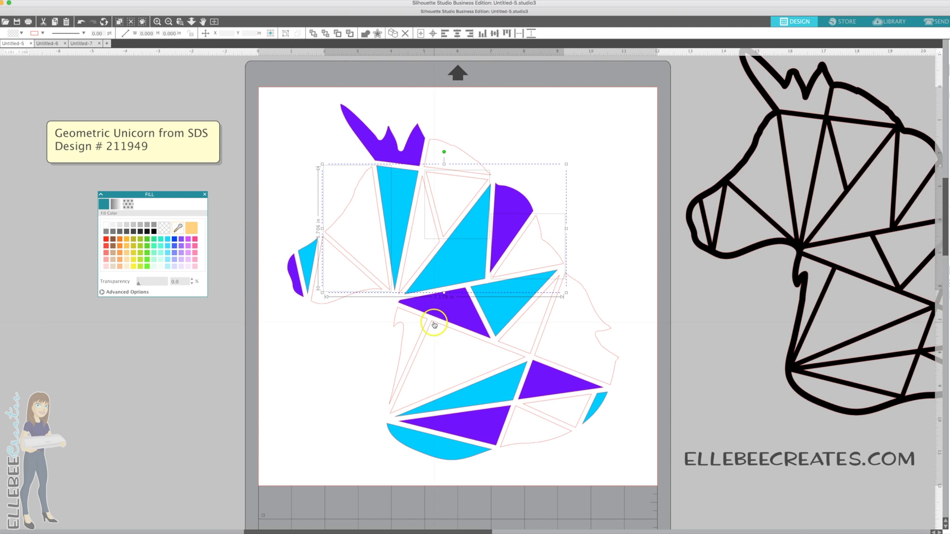
{"action": "left_click", "coordinate": [516, 408], "text": "shift"}
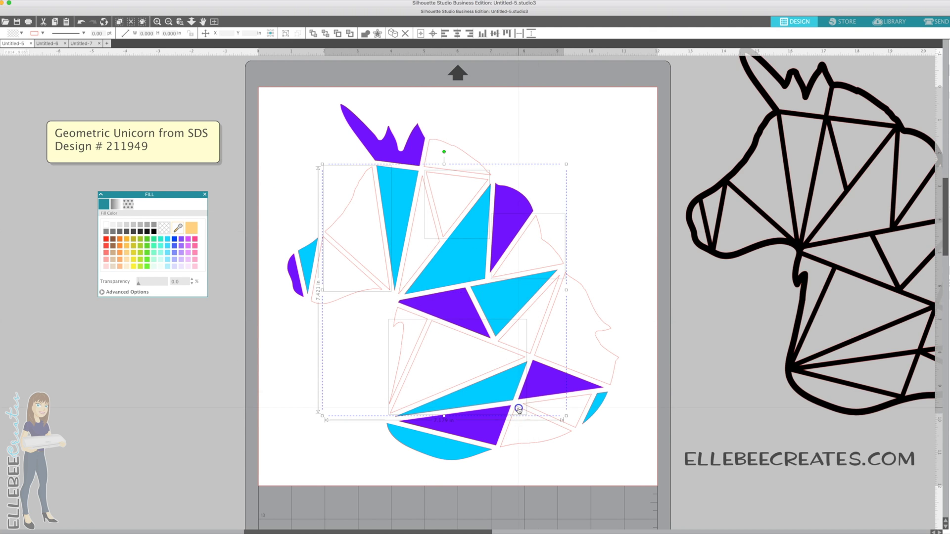
{"action": "left_click", "coordinate": [196, 240]}
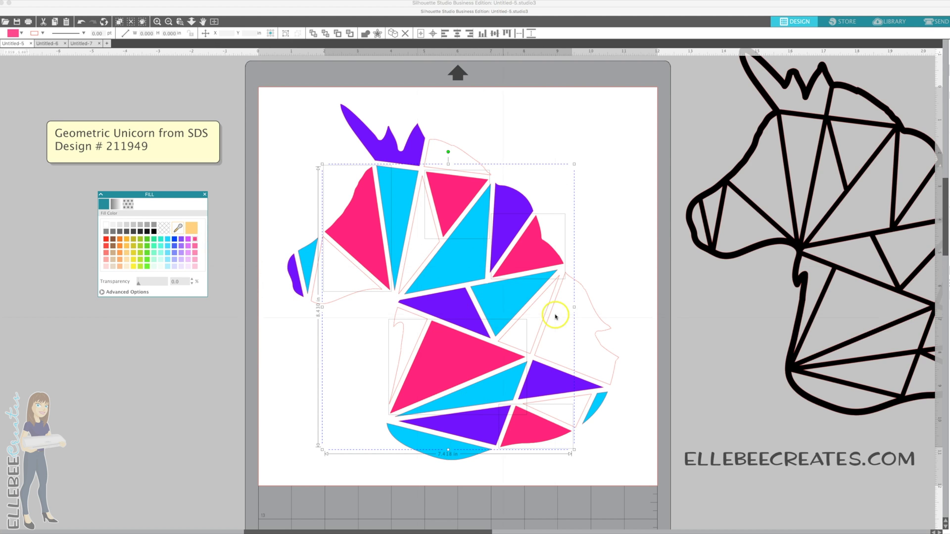
Fill the right head shape pink and all remaining white pieces mint green
{"action": "left_click", "coordinate": [605, 328], "text": "shift"}
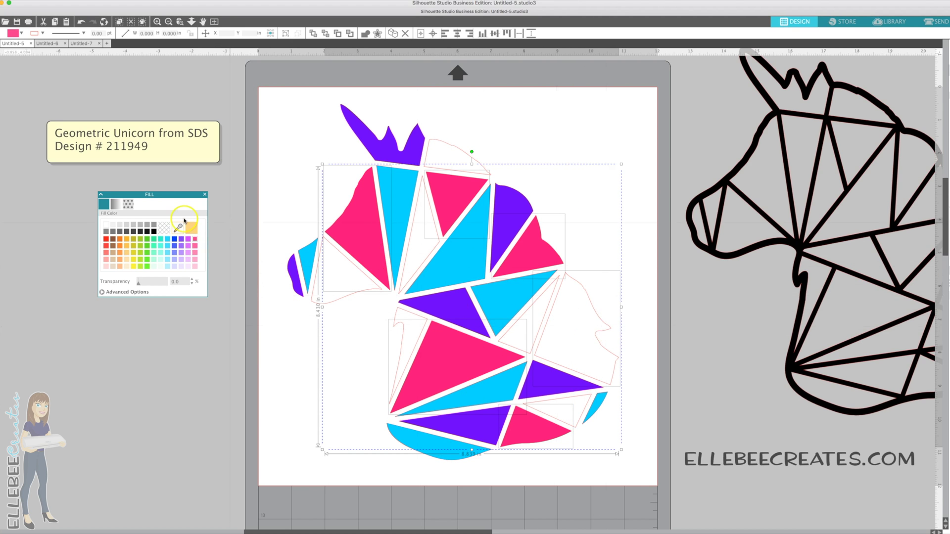
{"action": "left_click", "coordinate": [195, 242]}
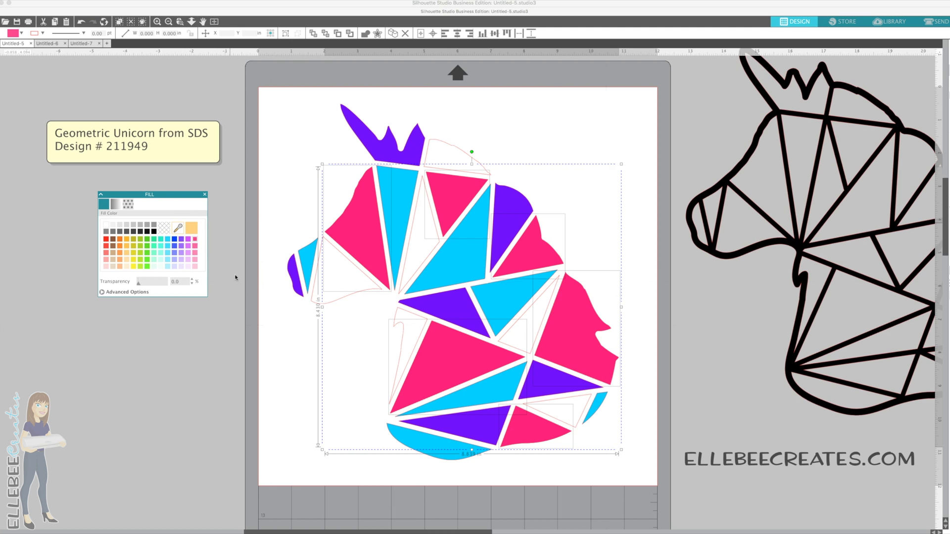
{"action": "left_click", "coordinate": [353, 267]}
{"action": "left_click", "coordinate": [438, 238], "text": "shift"}
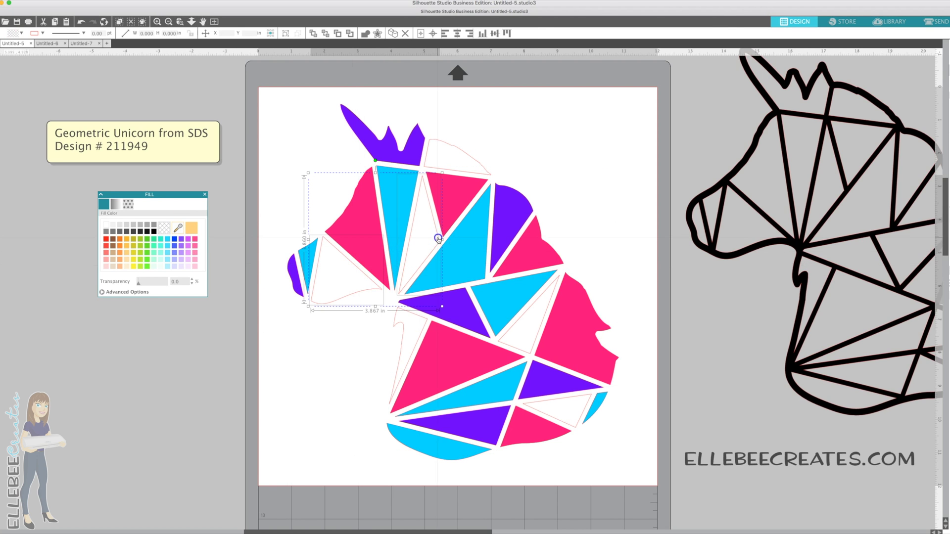
{"action": "left_click", "coordinate": [473, 171], "text": "shift"}
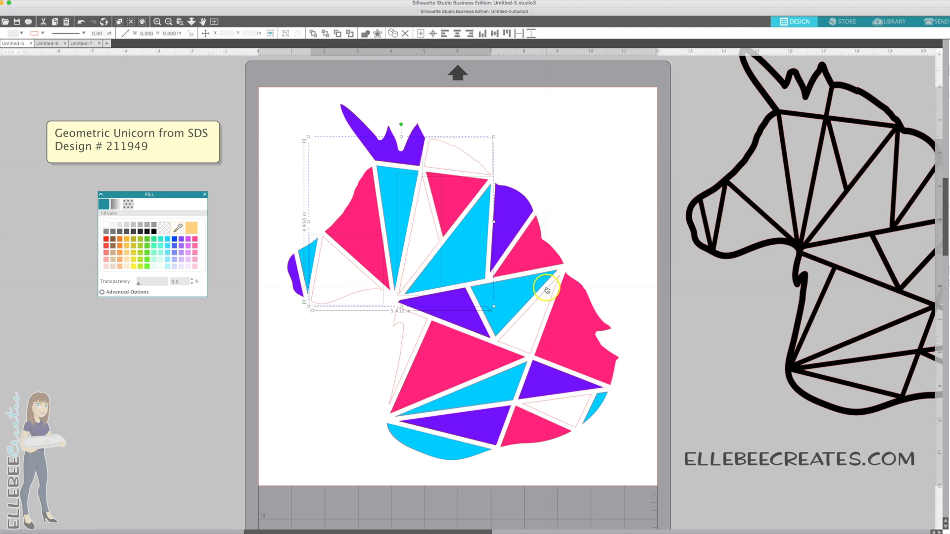
{"action": "left_click", "coordinate": [550, 289], "text": "shift"}
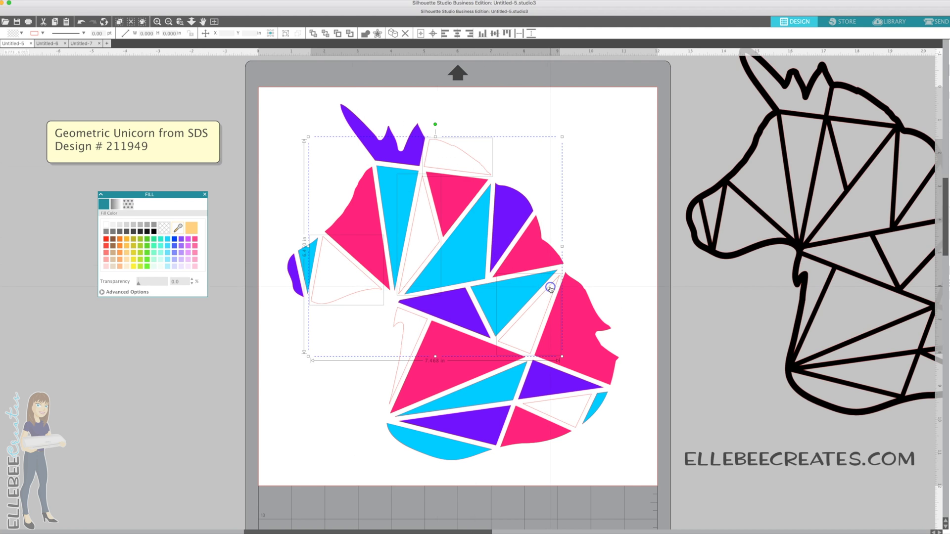
{"action": "left_click", "coordinate": [423, 319], "text": "shift"}
{"action": "left_click", "coordinate": [587, 410], "text": "shift"}
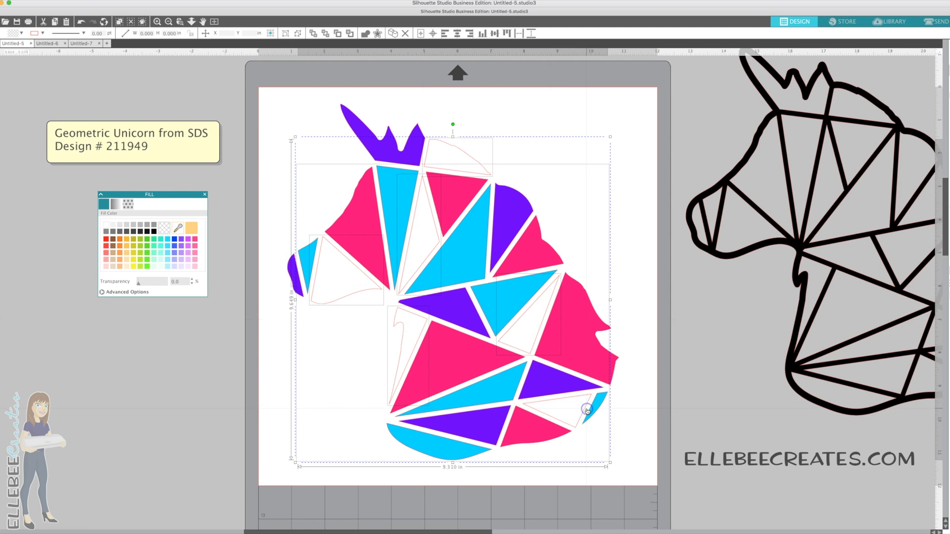
{"action": "left_click", "coordinate": [597, 409], "text": "shift"}
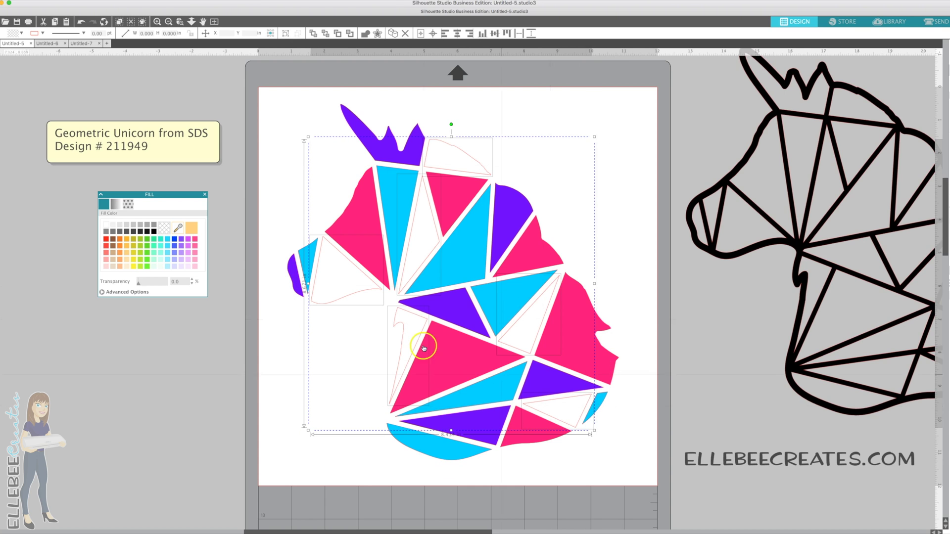
{"action": "left_click", "coordinate": [152, 243]}
{"action": "left_click", "coordinate": [314, 194]}
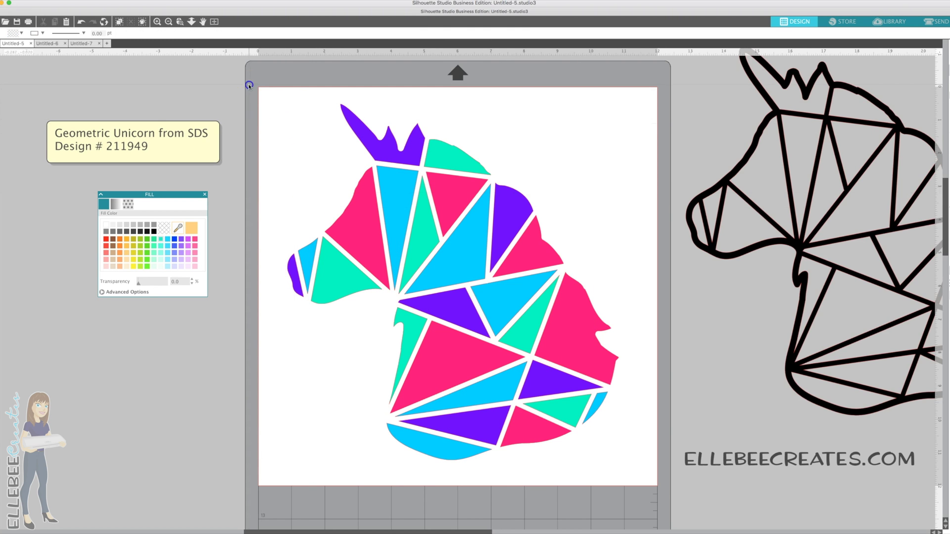
Group the coloured pieces and align the black unicorn copy behind them with arrow nudges
{"action": "left_click_drag", "start_coordinate": [248, 85], "coordinate": [621, 492]}
{"action": "key", "text": "super+g"}
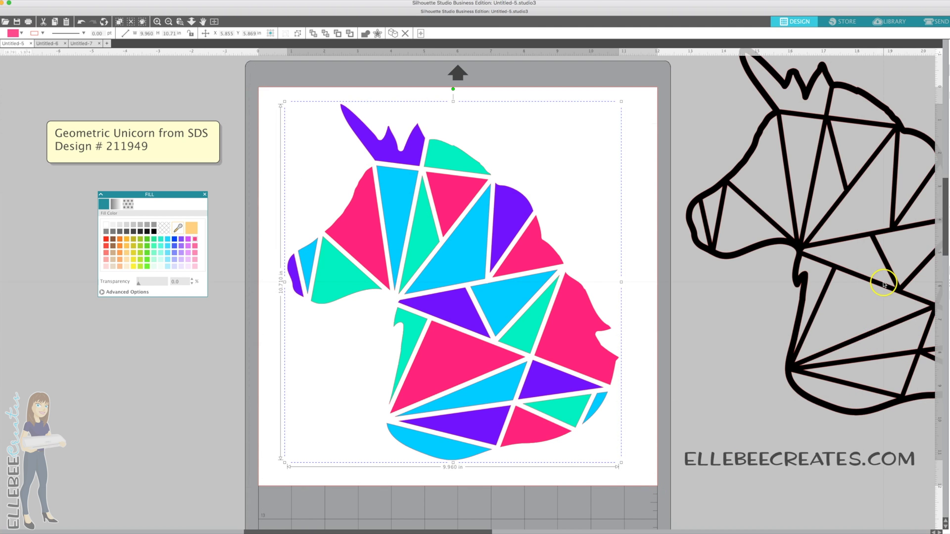
{"action": "left_click_drag", "start_coordinate": [802, 310], "coordinate": [490, 336]}
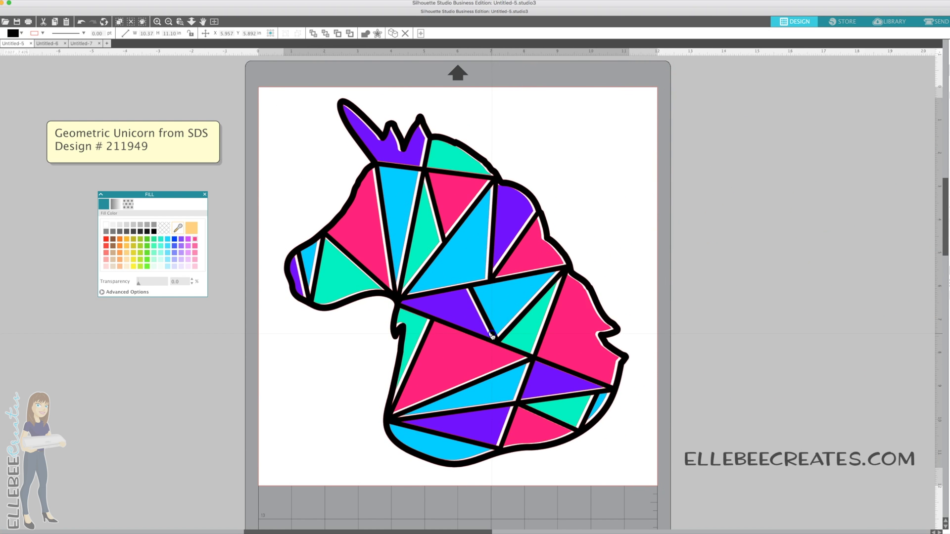
{"action": "left_click", "coordinate": [399, 363]}
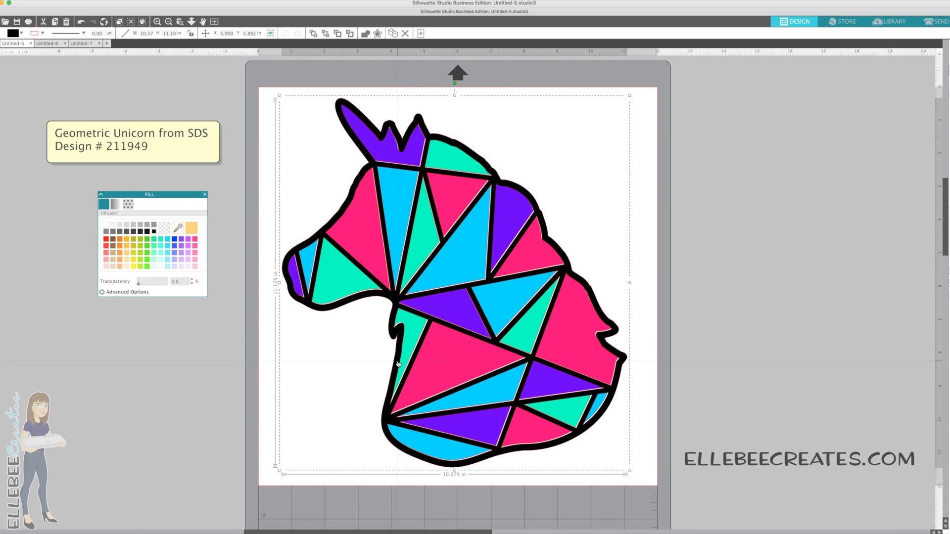
{"action": "key", "text": "Left"}
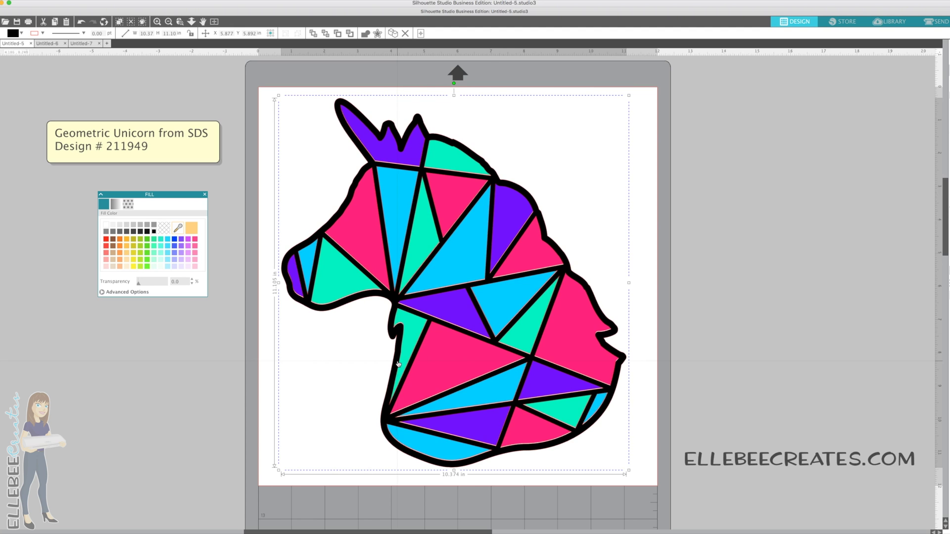
{"action": "key", "text": "Up"}
{"action": "key", "text": "Up"}
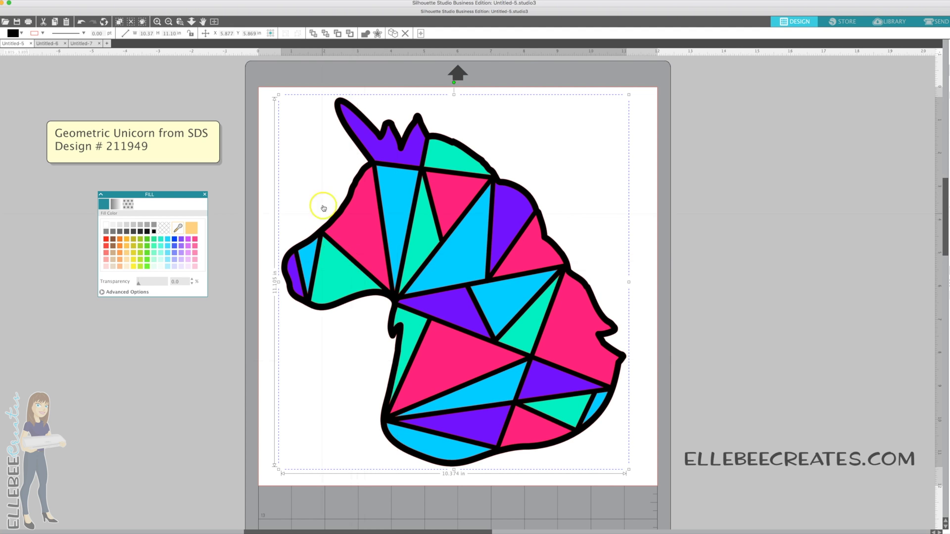
Select the whole geometric unicorn, scale it down from a corner handle, and deselect it
{"action": "left_click", "coordinate": [638, 193]}
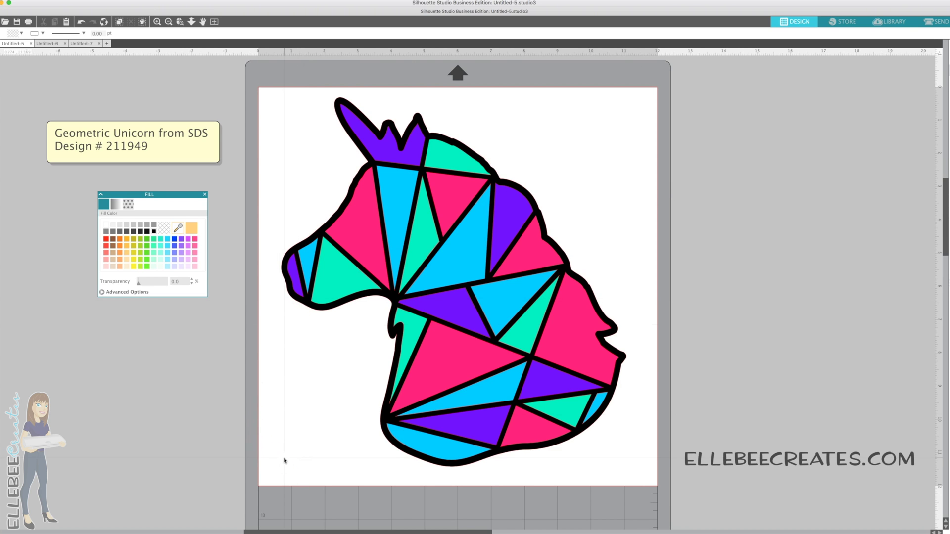
{"action": "left_click", "coordinate": [318, 377]}
{"action": "left_click", "coordinate": [341, 370]}
{"action": "left_click_drag", "start_coordinate": [257, 84], "coordinate": [510, 384]}
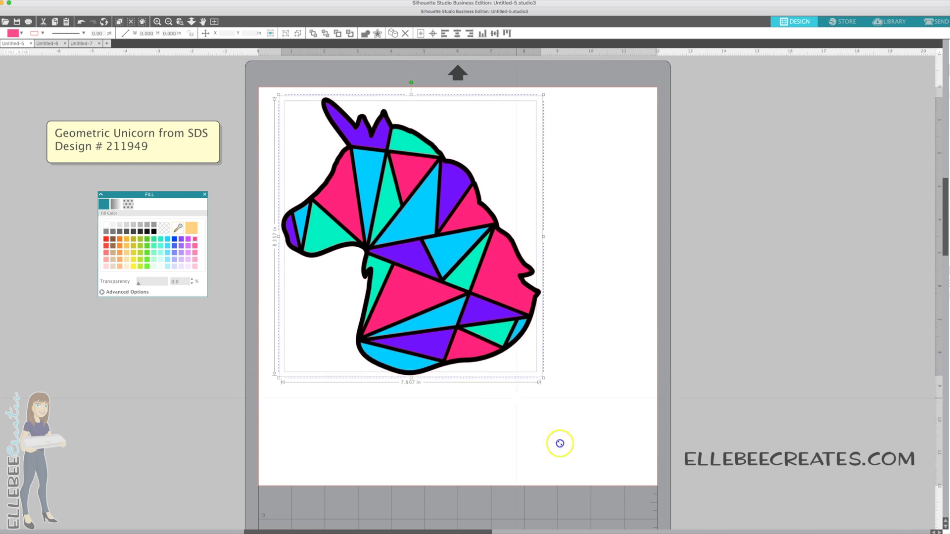
{"action": "left_click_drag", "start_coordinate": [577, 458], "coordinate": [509, 424]}
{"action": "left_click", "coordinate": [554, 408]}
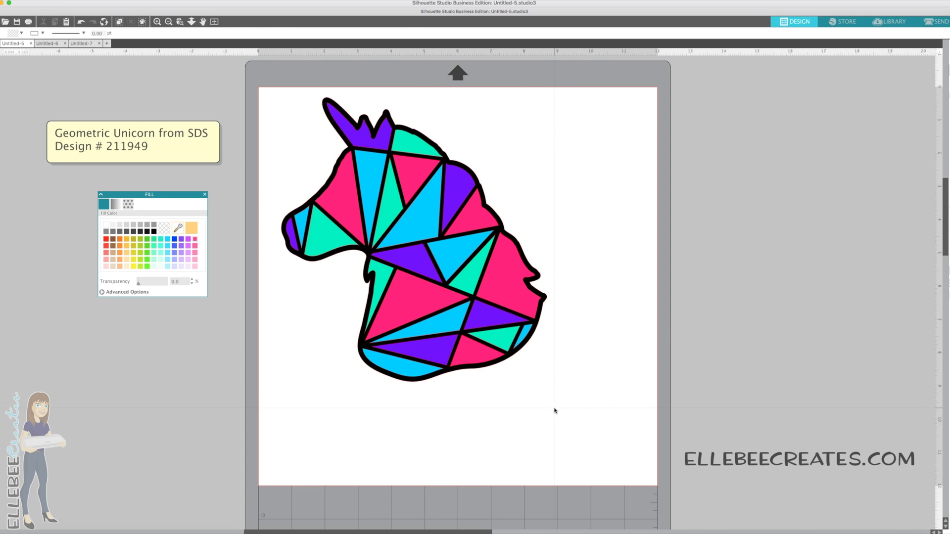
{"action": "left_click", "coordinate": [456, 390]}
{"action": "mouse_move", "coordinate": [456, 391]}
{"action": "left_mouse_down"}
{"action": "mouse_move", "coordinate": [287, 382]}
{"action": "mouse_move", "coordinate": [284, 392]}
{"action": "left_mouse_up"}
{"action": "left_click", "coordinate": [361, 297]}
{"action": "left_click", "coordinate": [254, 345]}
In Untitled-6, enlarge the flower crown to about 11.07 × 11.82 in and fill it black
{"action": "left_click", "coordinate": [47, 44]}
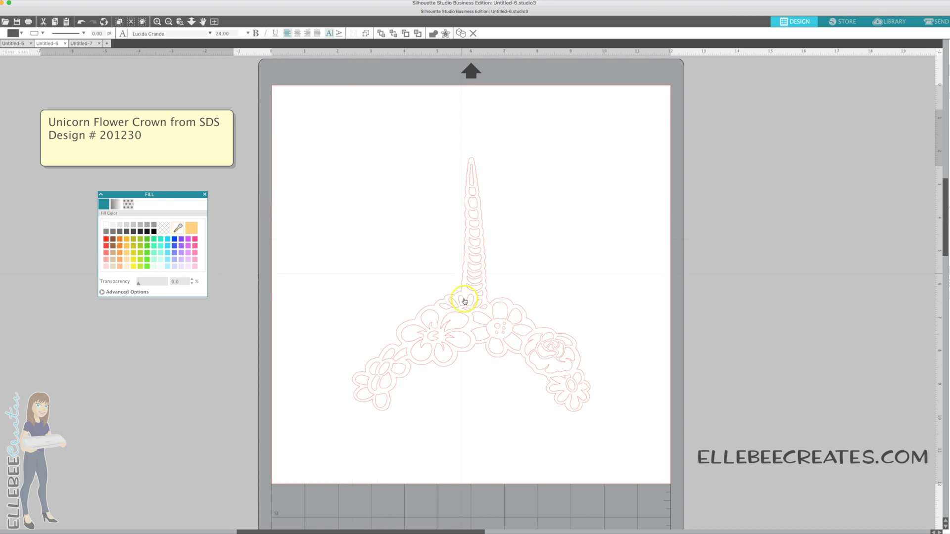
{"action": "left_click", "coordinate": [482, 310]}
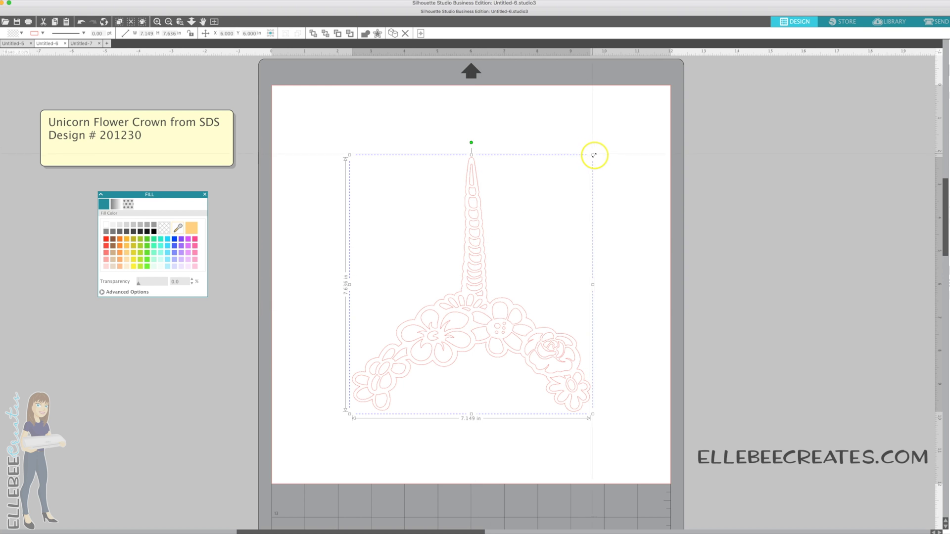
{"action": "left_click_drag", "start_coordinate": [593, 156], "coordinate": [657, 88]}
{"action": "left_click_drag", "start_coordinate": [348, 412], "coordinate": [262, 475]}
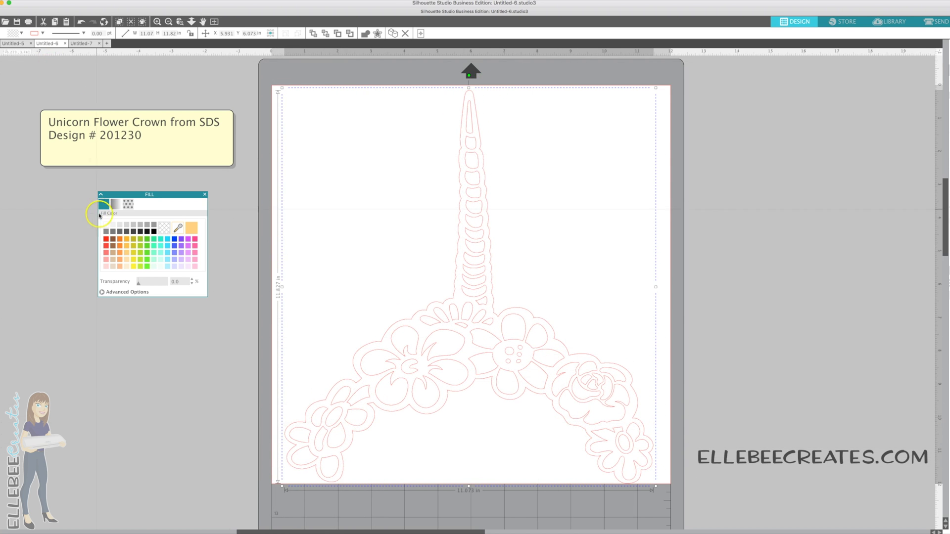
{"action": "left_click", "coordinate": [154, 231]}
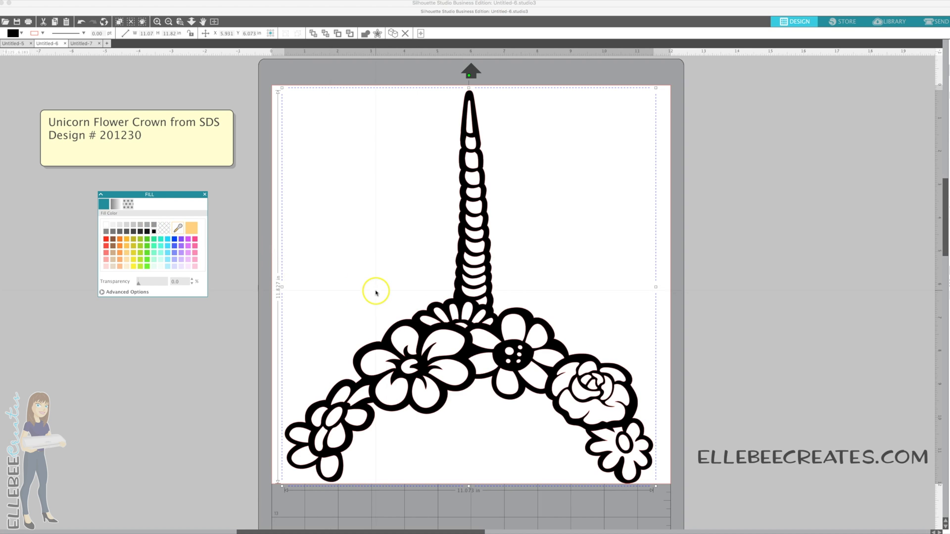
Remove the crown's black fill and place a duplicate of it beside the mat
{"action": "left_click", "coordinate": [164, 226]}
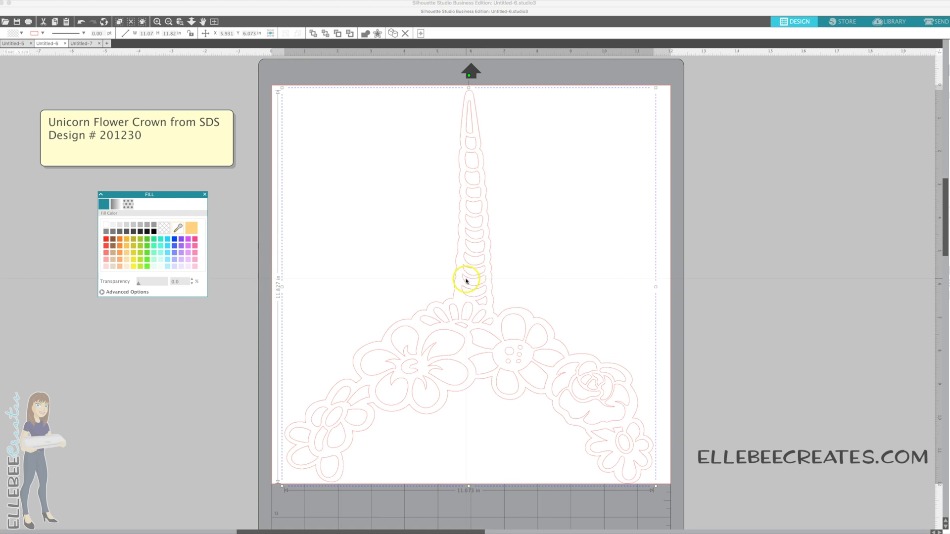
{"action": "right_click", "coordinate": [466, 278]}
{"action": "left_click", "coordinate": [487, 330]}
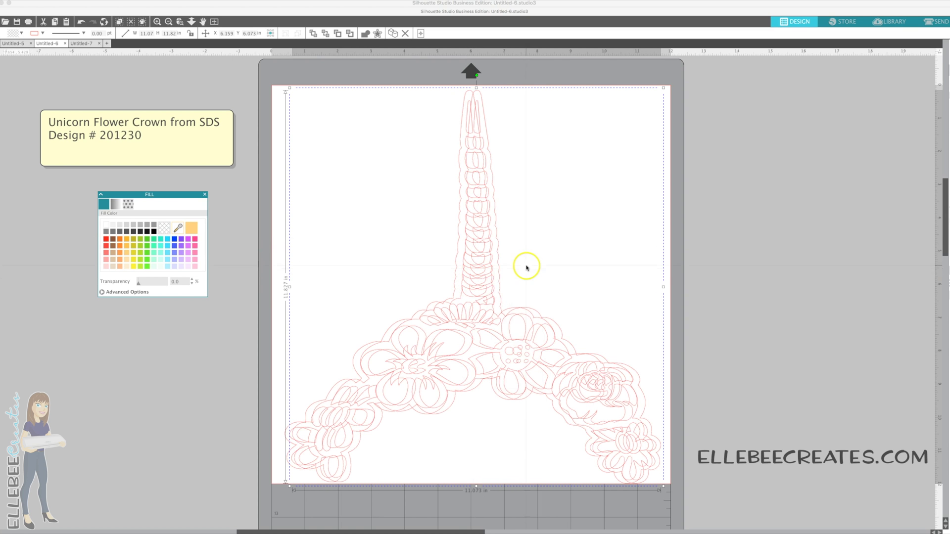
{"action": "left_click_drag", "start_coordinate": [497, 287], "coordinate": [908, 214]}
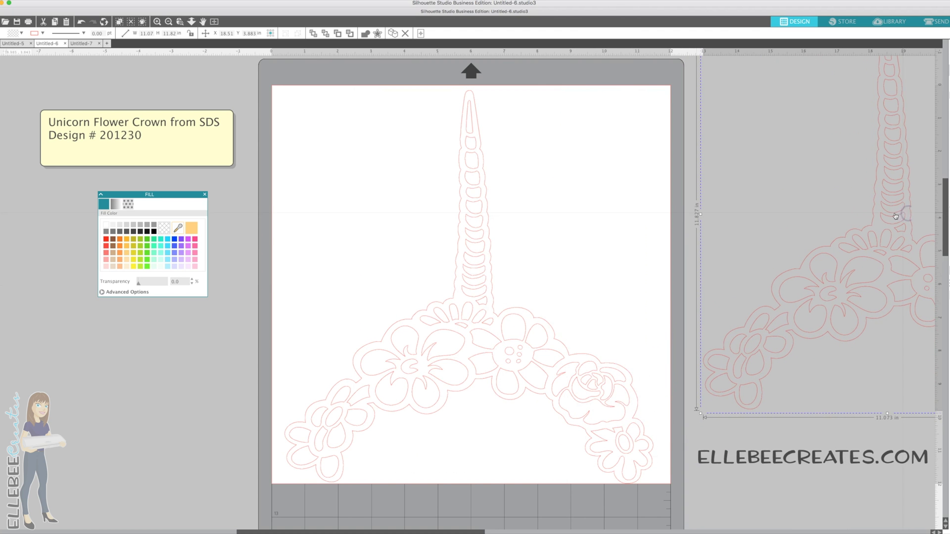
Release the original crown's compound path and delete its outer border outline
{"action": "left_click", "coordinate": [461, 317]}
{"action": "right_click", "coordinate": [462, 317]}
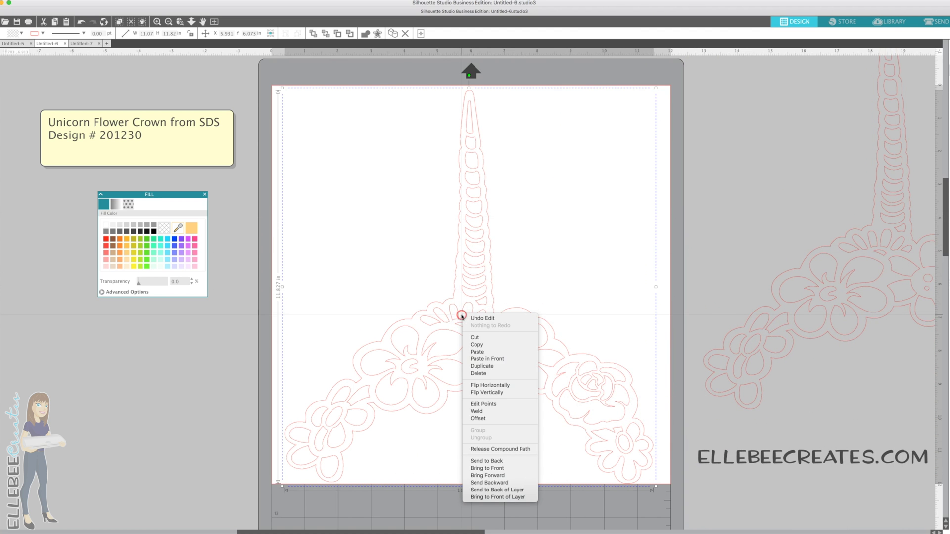
{"action": "left_click", "coordinate": [483, 449]}
{"action": "left_click", "coordinate": [450, 431]}
{"action": "left_click", "coordinate": [446, 399]}
{"action": "key", "text": "Delete"}
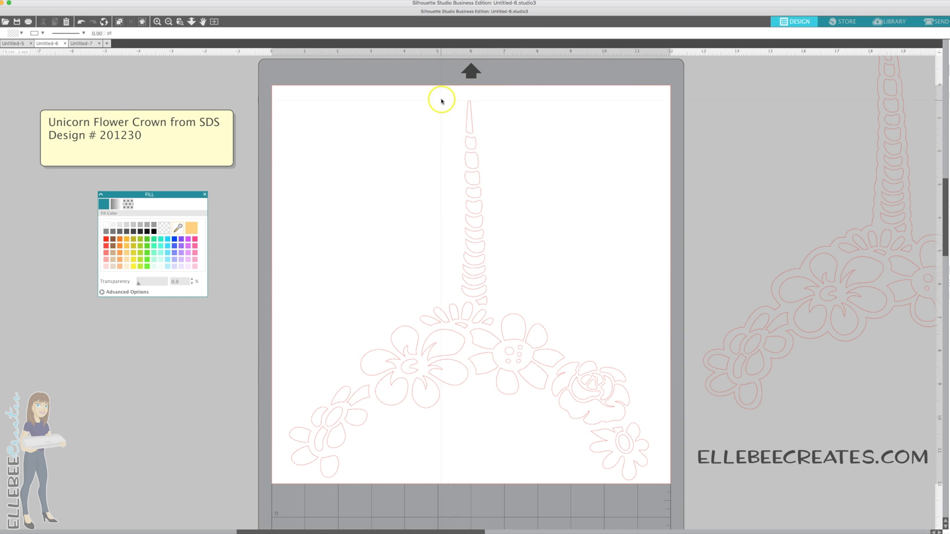
Fill the horn pieces grey and the petal fan at its base magenta
{"action": "left_click_drag", "start_coordinate": [441, 97], "coordinate": [495, 301]}
{"action": "left_click", "coordinate": [150, 229]}
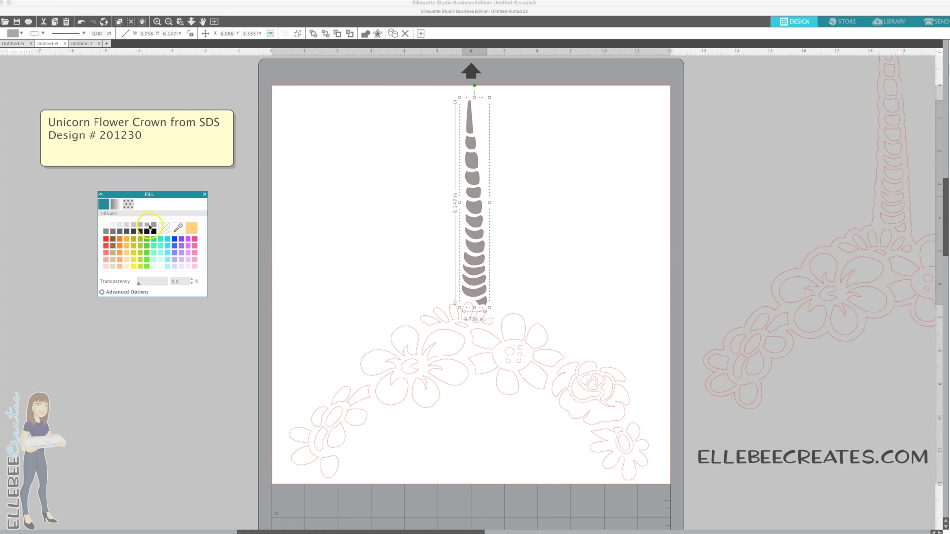
{"action": "left_click", "coordinate": [430, 290]}
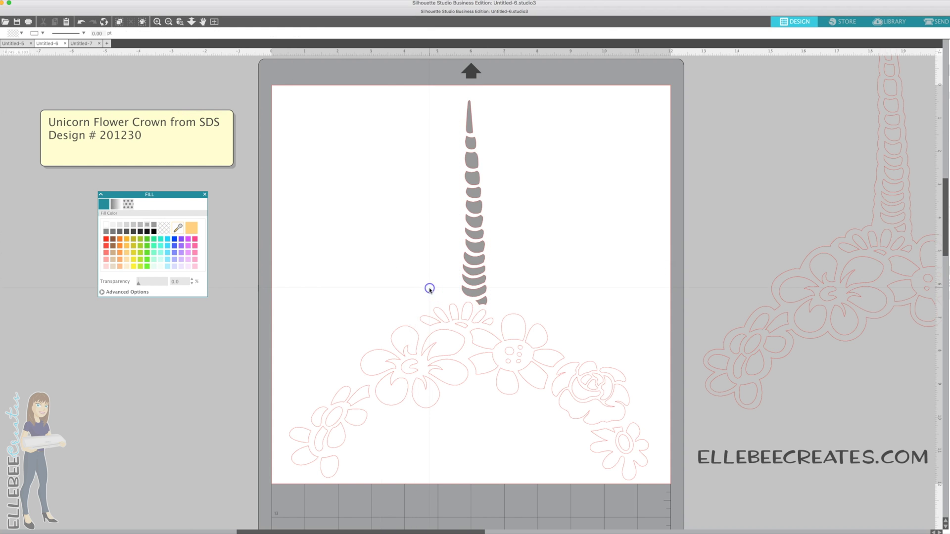
{"action": "left_click", "coordinate": [450, 316]}
{"action": "left_click", "coordinate": [475, 316], "text": "shift"}
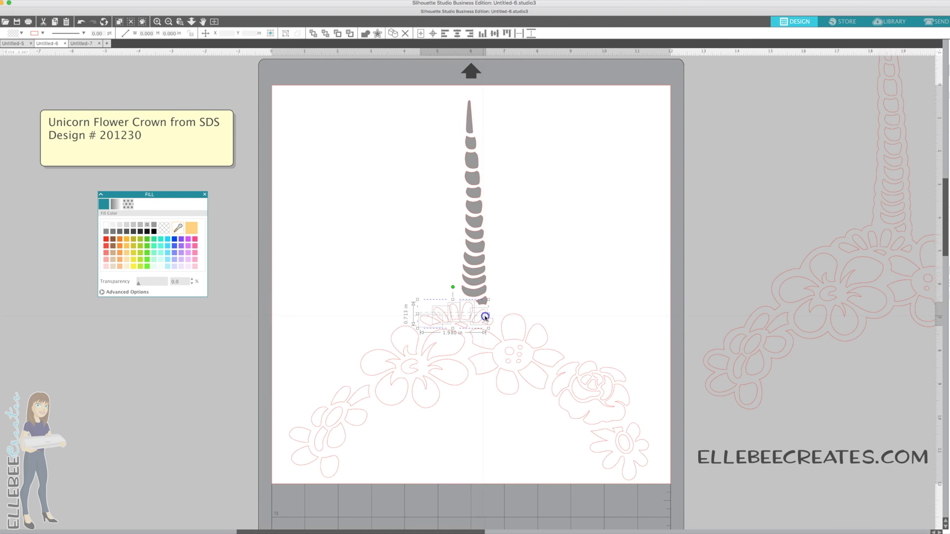
{"action": "left_click", "coordinate": [489, 321], "text": "shift"}
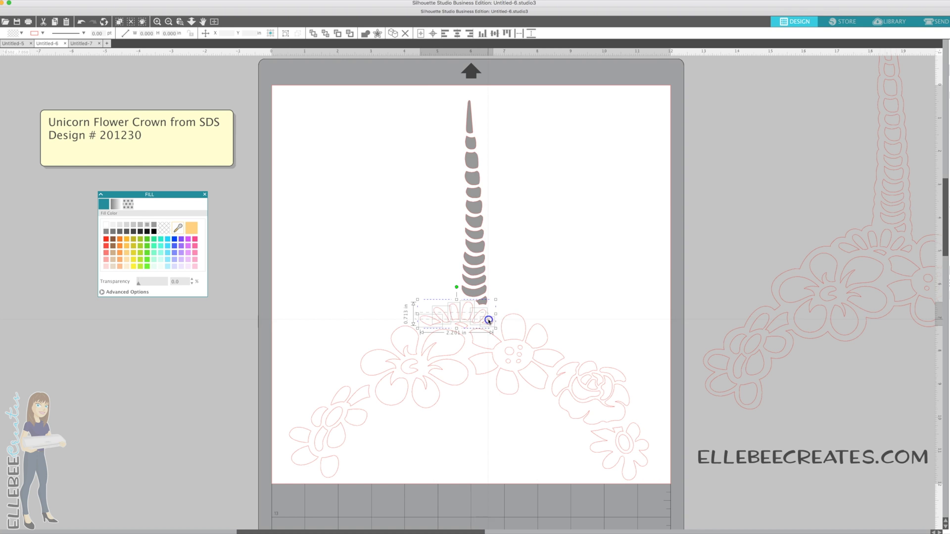
{"action": "left_click", "coordinate": [188, 240]}
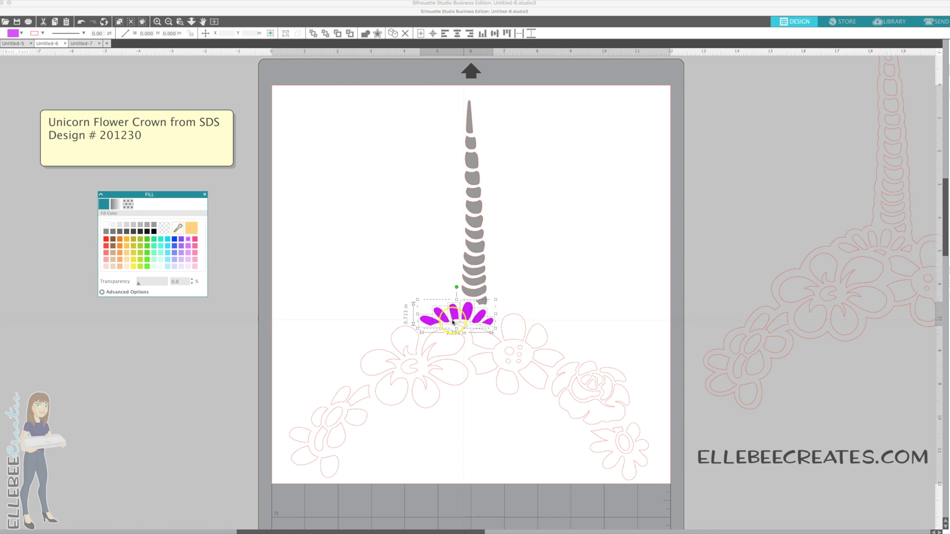
Select the pieces of the large left flower, including its lower petals
{"action": "left_click", "coordinate": [381, 351]}
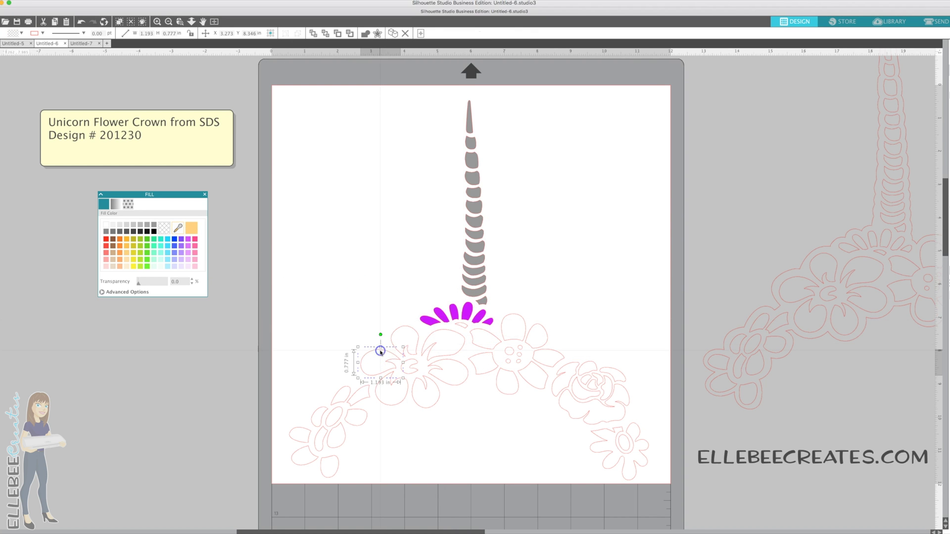
{"action": "left_click", "coordinate": [403, 342], "text": "shift"}
{"action": "left_click", "coordinate": [440, 333], "text": "shift"}
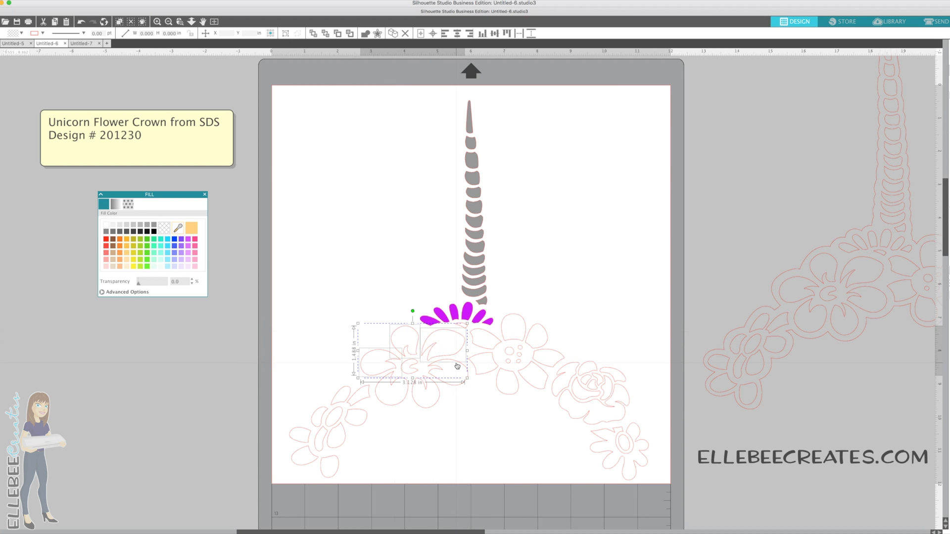
{"action": "left_click", "coordinate": [431, 392], "text": "shift"}
{"action": "left_click", "coordinate": [404, 391], "text": "shift"}
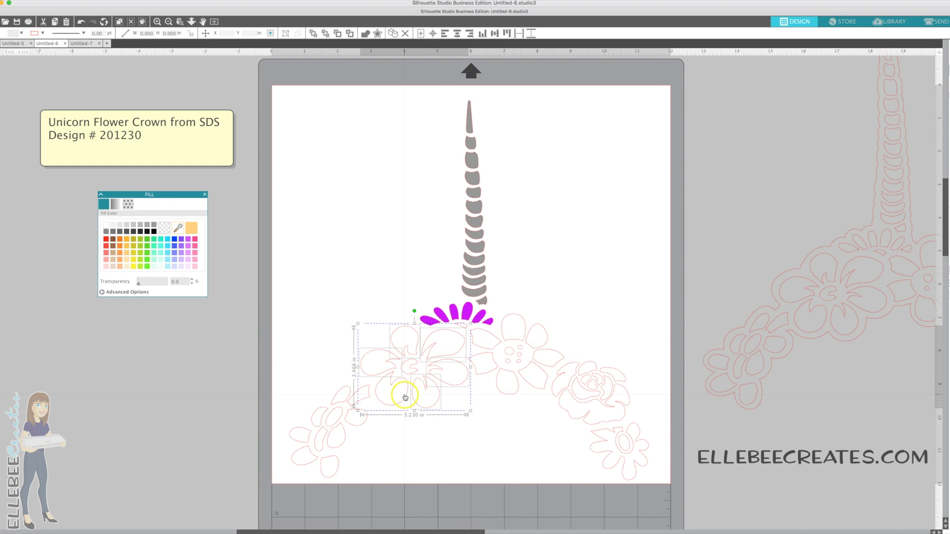
{"action": "left_click", "coordinate": [368, 393], "text": "shift"}
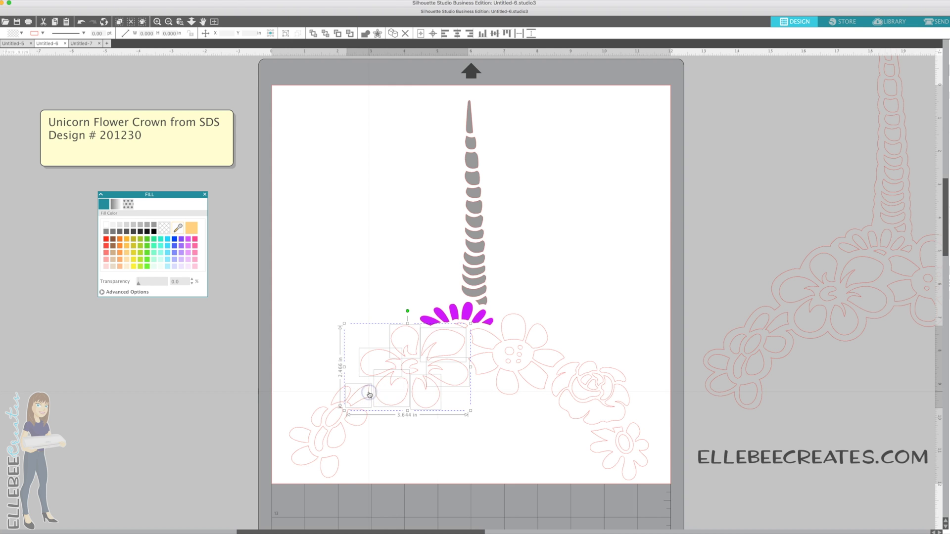
Fill the large left flower hot pink and the middle flower teal
{"action": "left_click", "coordinate": [369, 394], "text": "shift"}
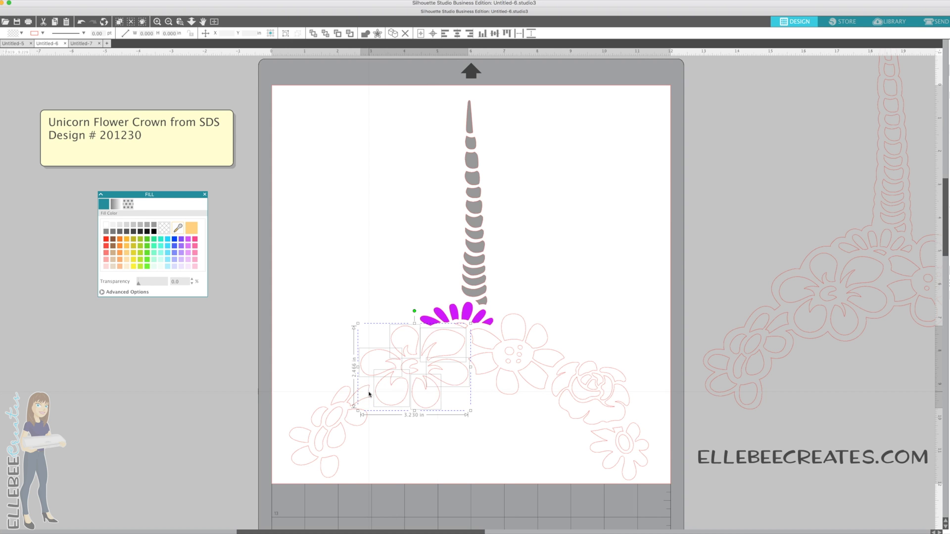
{"action": "left_click", "coordinate": [195, 242]}
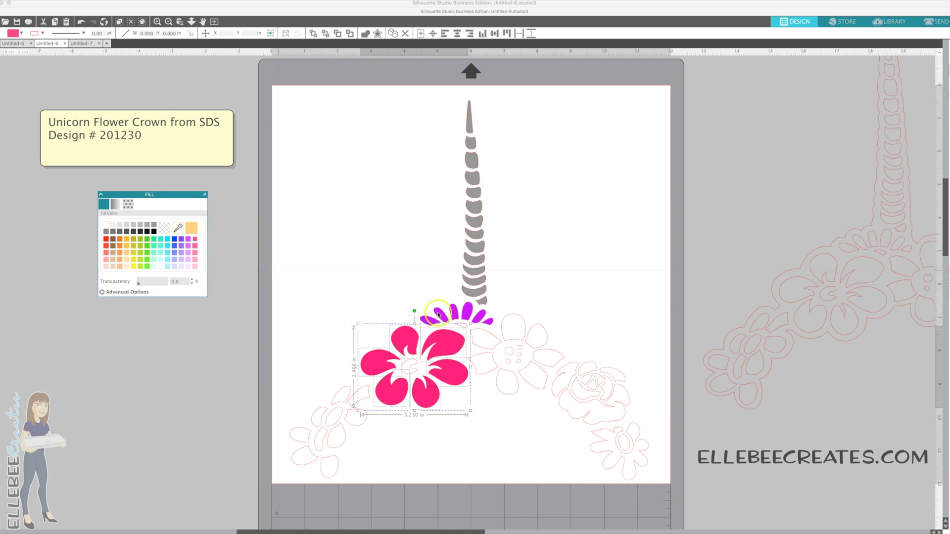
{"action": "left_click", "coordinate": [525, 331]}
{"action": "left_click", "coordinate": [546, 329], "text": "shift"}
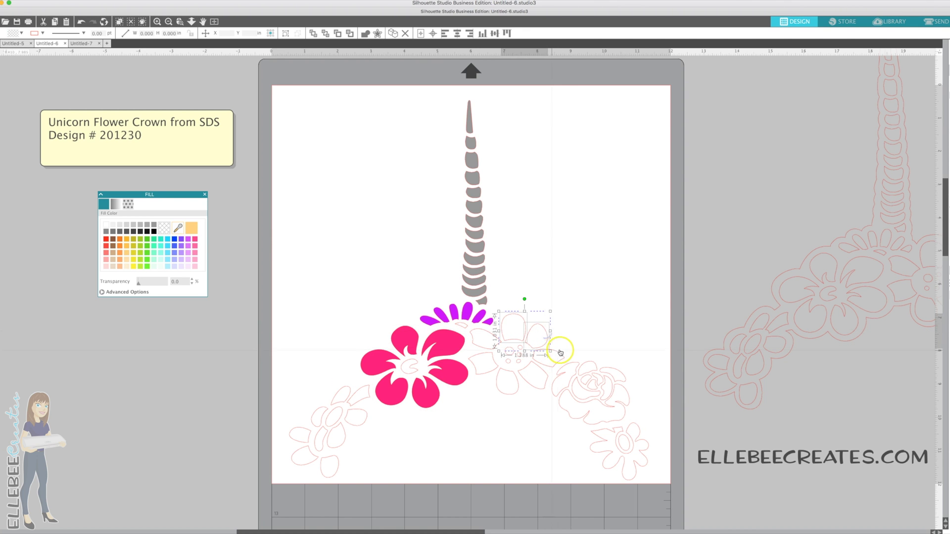
{"action": "left_click", "coordinate": [518, 387], "text": "shift"}
{"action": "left_click", "coordinate": [481, 370], "text": "shift"}
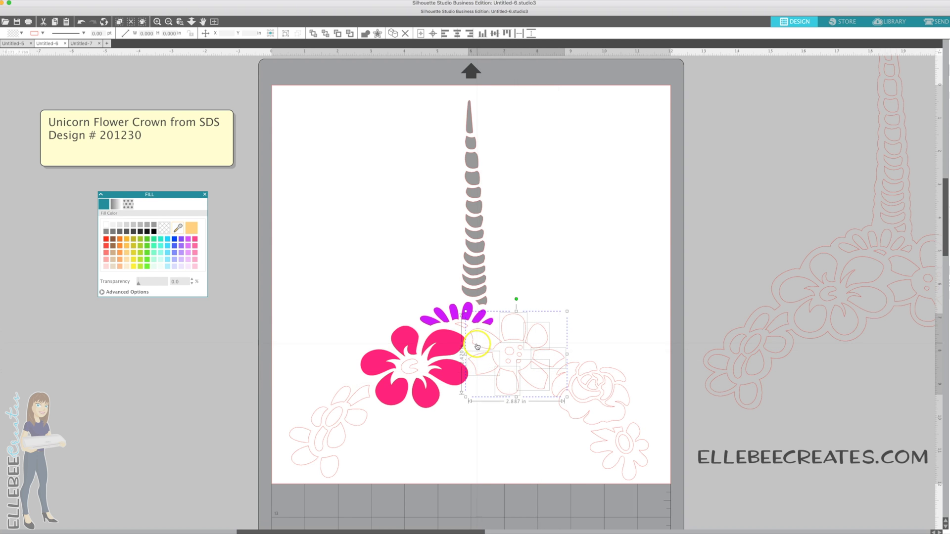
{"action": "left_click", "coordinate": [162, 242]}
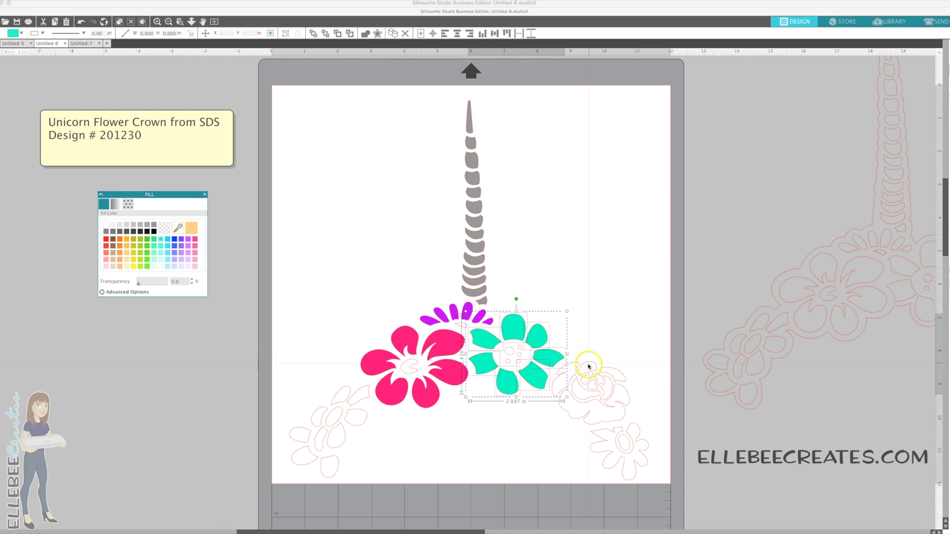
Fill the rose periwinkle, the small flower below it light orange, its inner oval brown
{"action": "left_click", "coordinate": [633, 372]}
{"action": "left_click", "coordinate": [612, 391]}
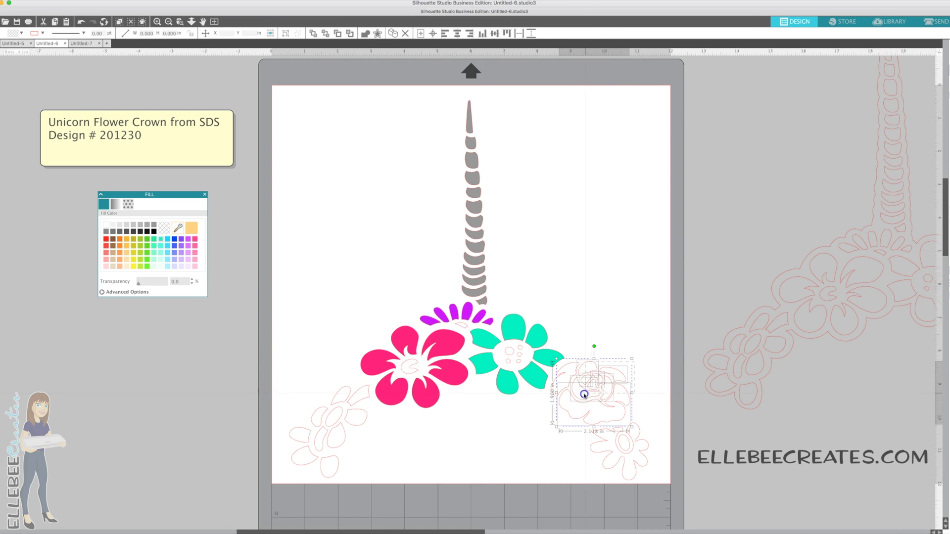
{"action": "left_click", "coordinate": [572, 403], "text": "shift"}
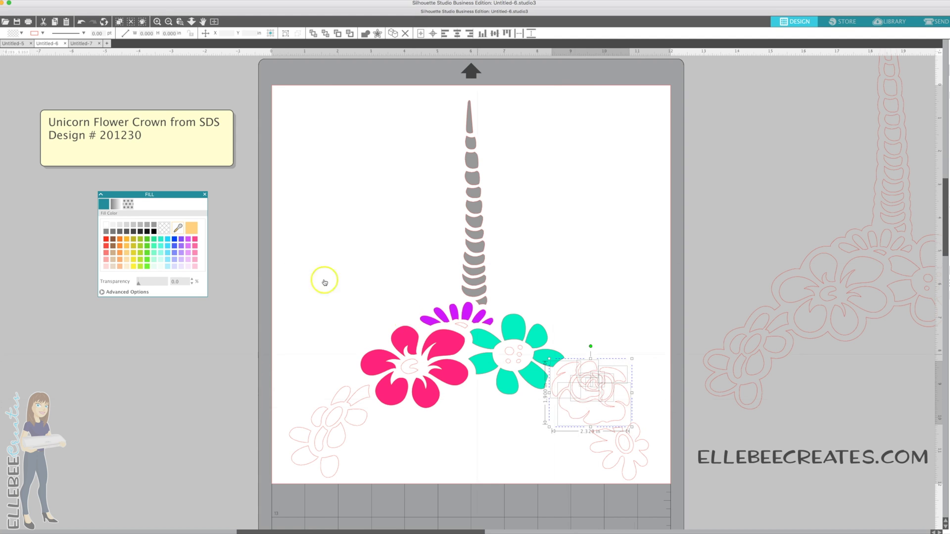
{"action": "left_click", "coordinate": [174, 253]}
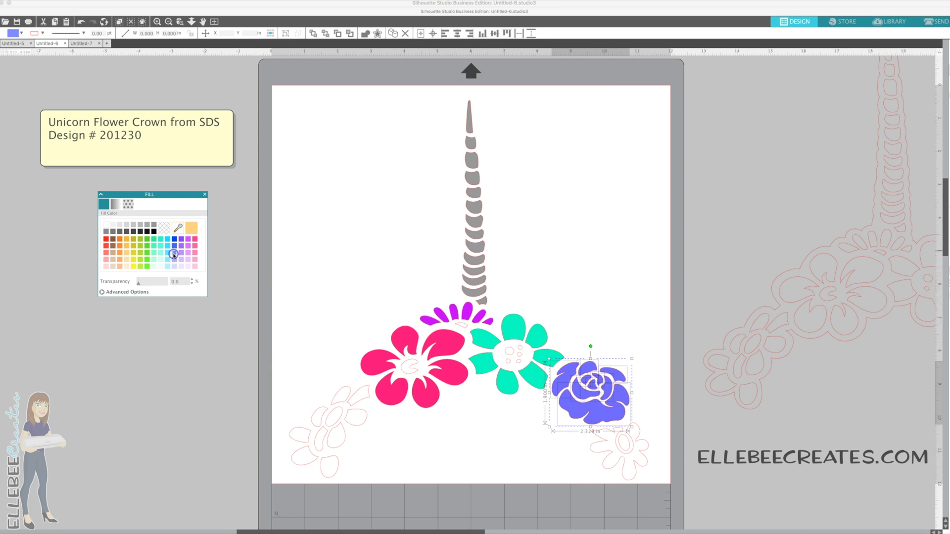
{"action": "left_click", "coordinate": [609, 453]}
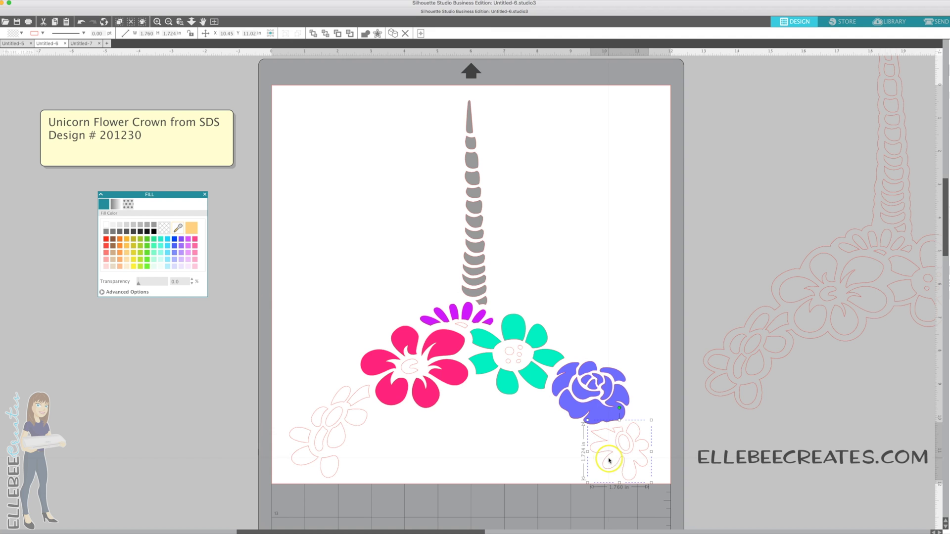
{"action": "left_click", "coordinate": [192, 228]}
{"action": "left_click", "coordinate": [632, 441]}
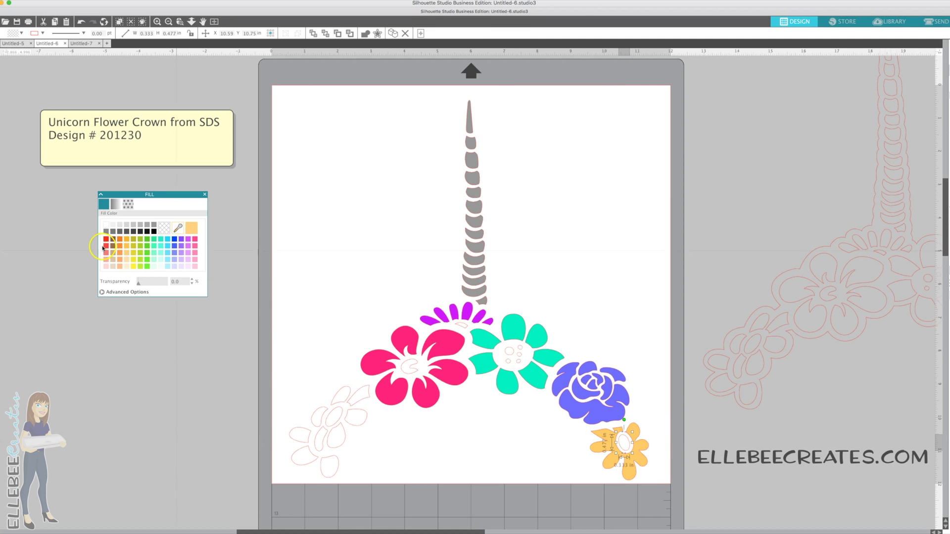
{"action": "left_click", "coordinate": [118, 240]}
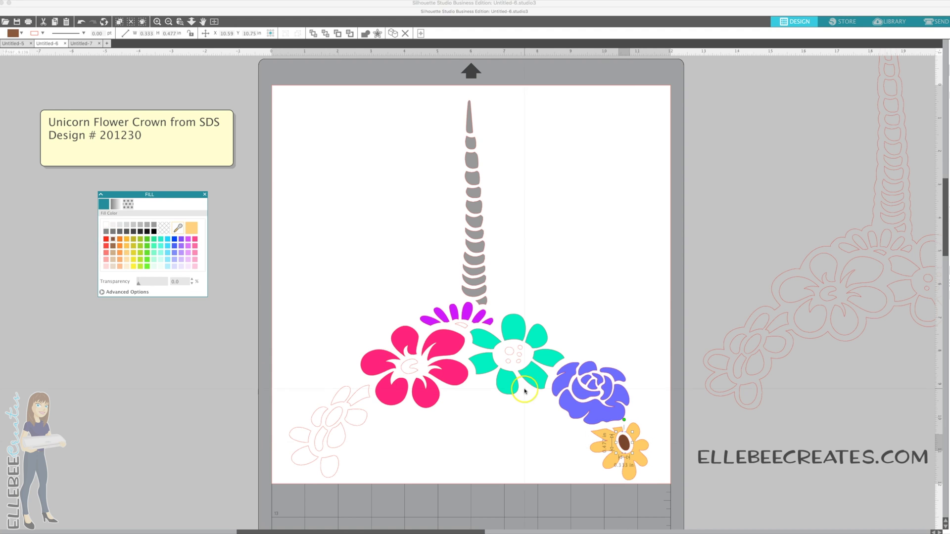
Fill the centres of the teal, purple, pink and bottom-left flowers light orange
{"action": "left_click", "coordinate": [514, 352]}
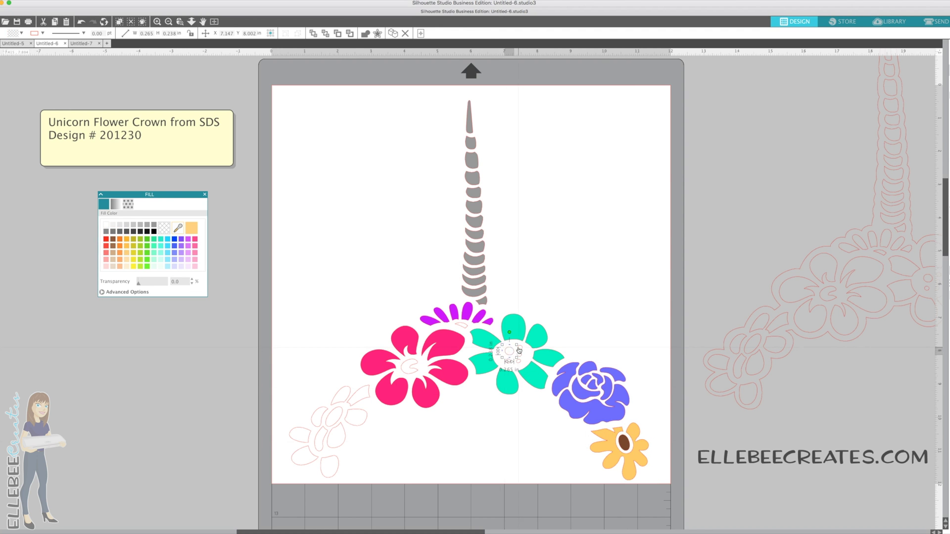
{"action": "left_click", "coordinate": [516, 360], "text": "shift"}
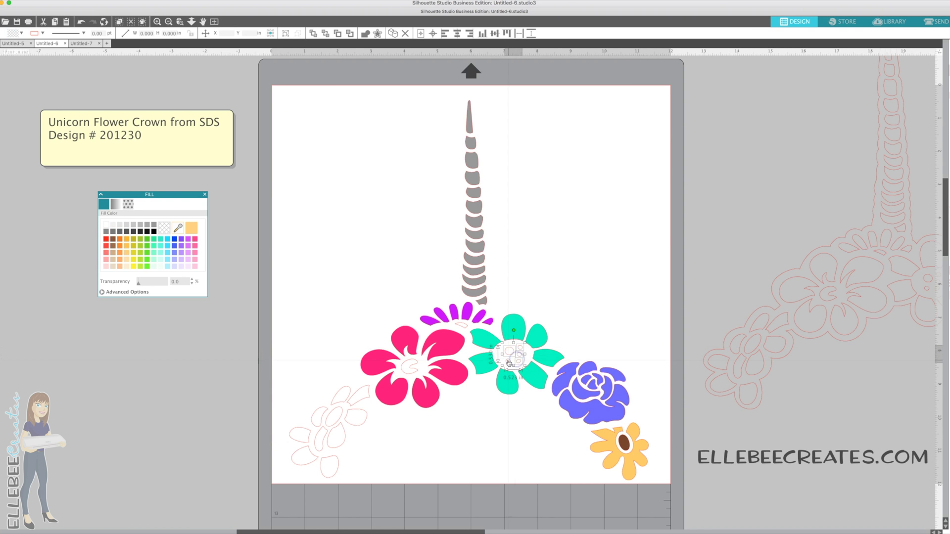
{"action": "left_click", "coordinate": [461, 325], "text": "shift"}
{"action": "left_click", "coordinate": [413, 366], "text": "shift"}
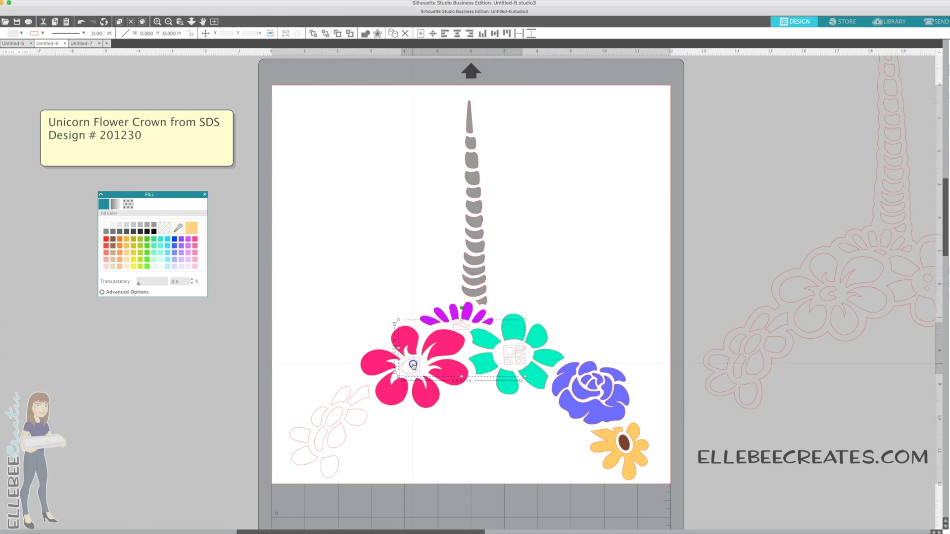
{"action": "left_click", "coordinate": [334, 417], "text": "shift"}
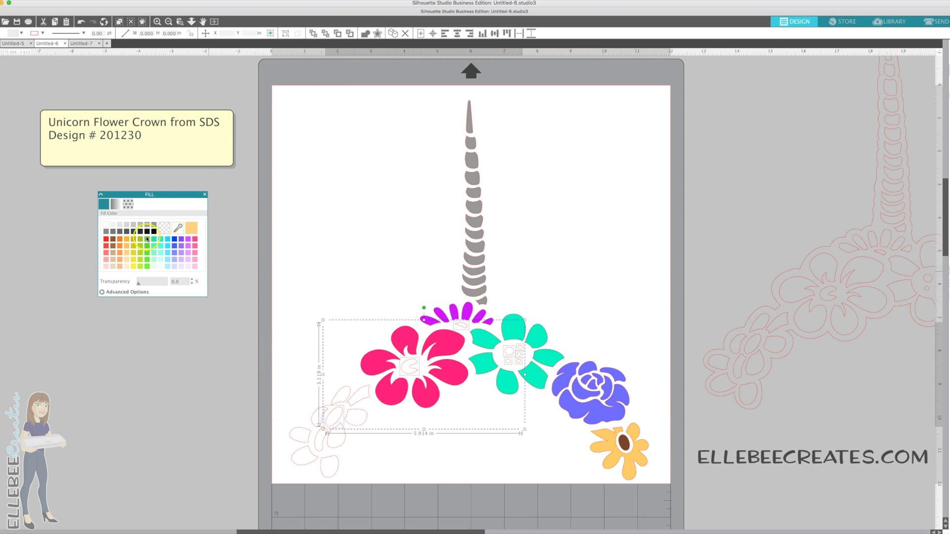
{"action": "left_click", "coordinate": [192, 229]}
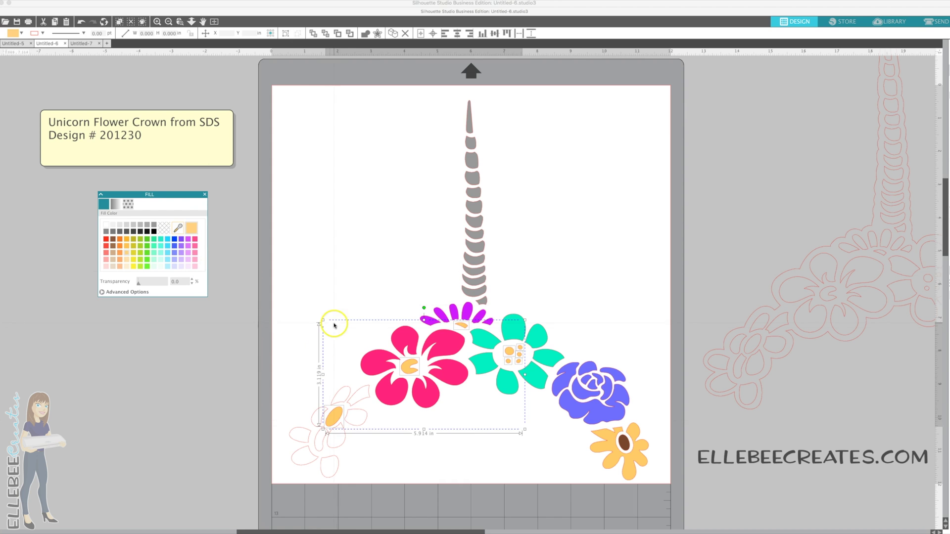
Fill the bottom-left flower's upper and lower-left petals light pink
{"action": "left_click", "coordinate": [315, 367]}
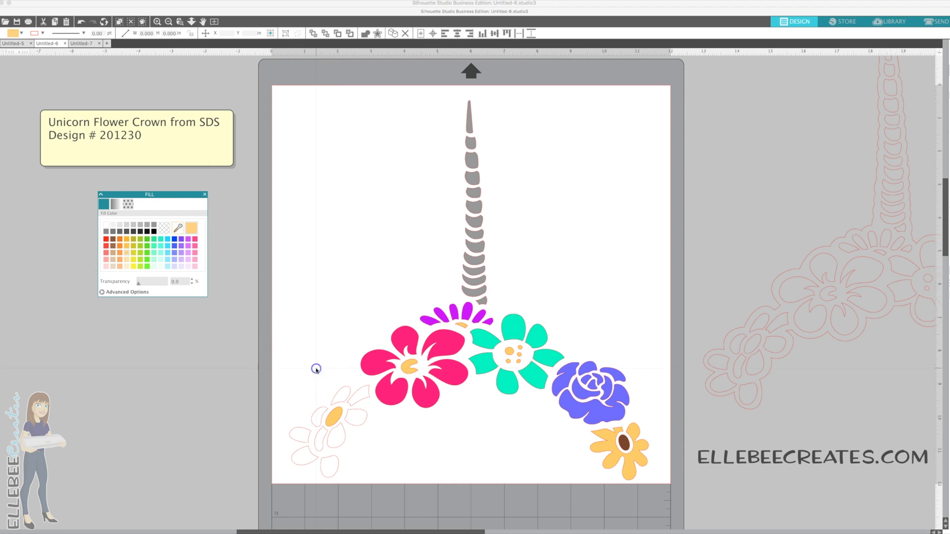
{"action": "left_click", "coordinate": [337, 396]}
{"action": "left_click", "coordinate": [358, 404], "text": "shift"}
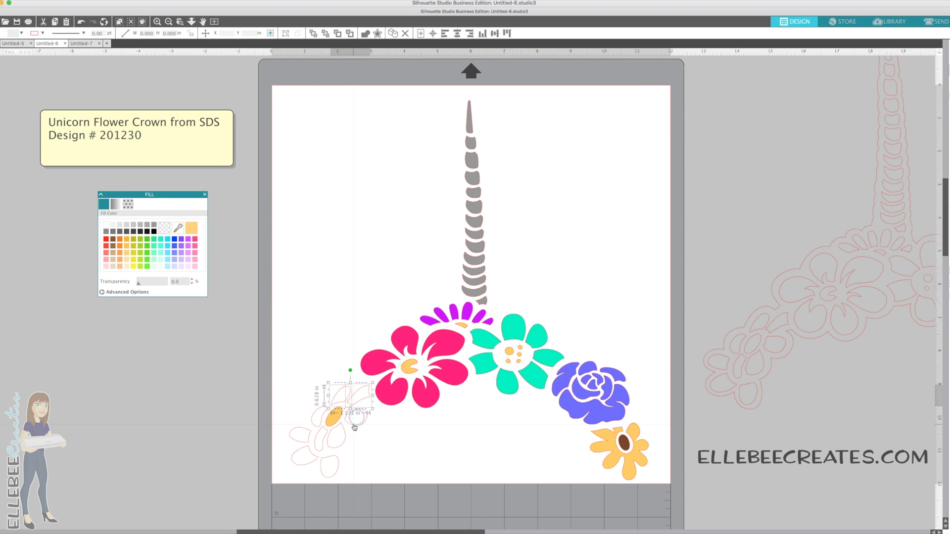
{"action": "left_click", "coordinate": [340, 435], "text": "shift"}
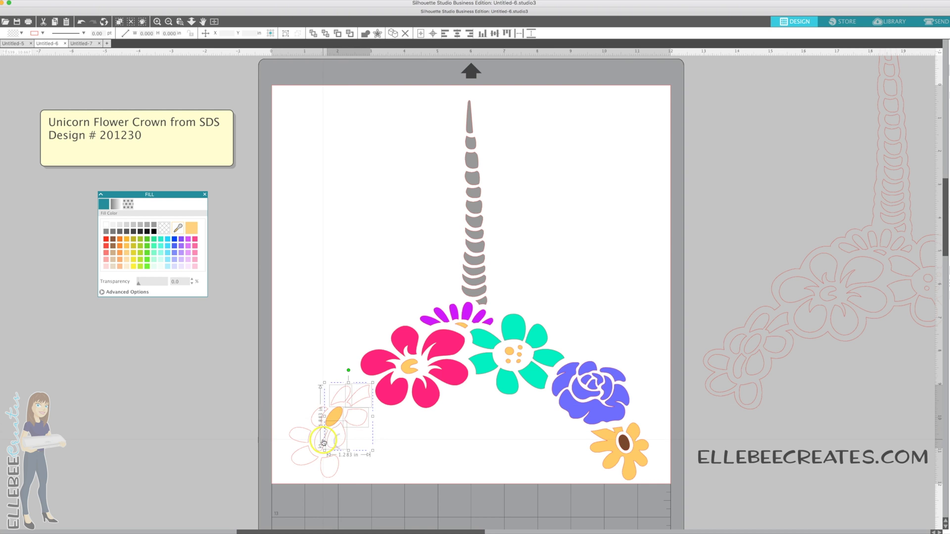
{"action": "left_click", "coordinate": [314, 424], "text": "shift"}
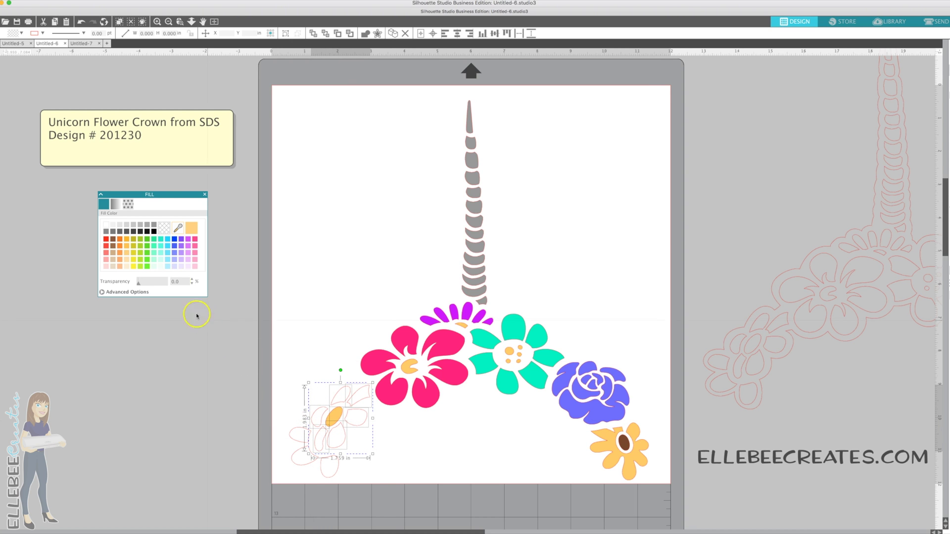
{"action": "left_click", "coordinate": [195, 259]}
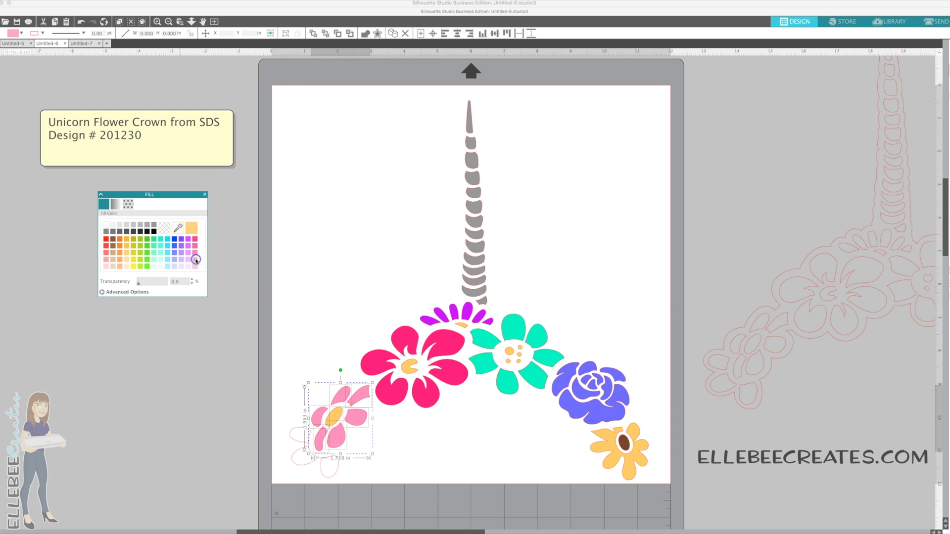
Fill three more of the bottom-left flower's petals light purple
{"action": "left_click", "coordinate": [301, 466]}
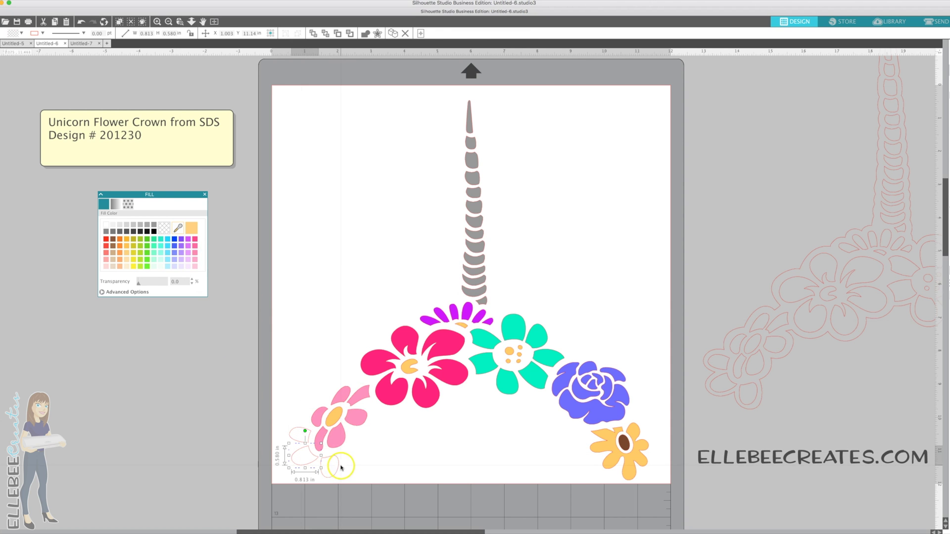
{"action": "left_click", "coordinate": [336, 468], "text": "shift"}
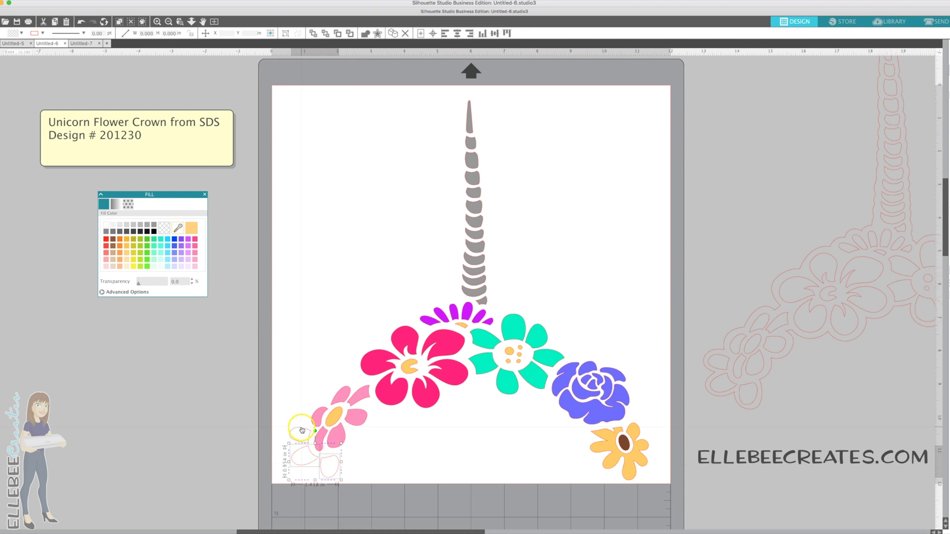
{"action": "left_click", "coordinate": [300, 434], "text": "shift"}
{"action": "left_click", "coordinate": [192, 260]}
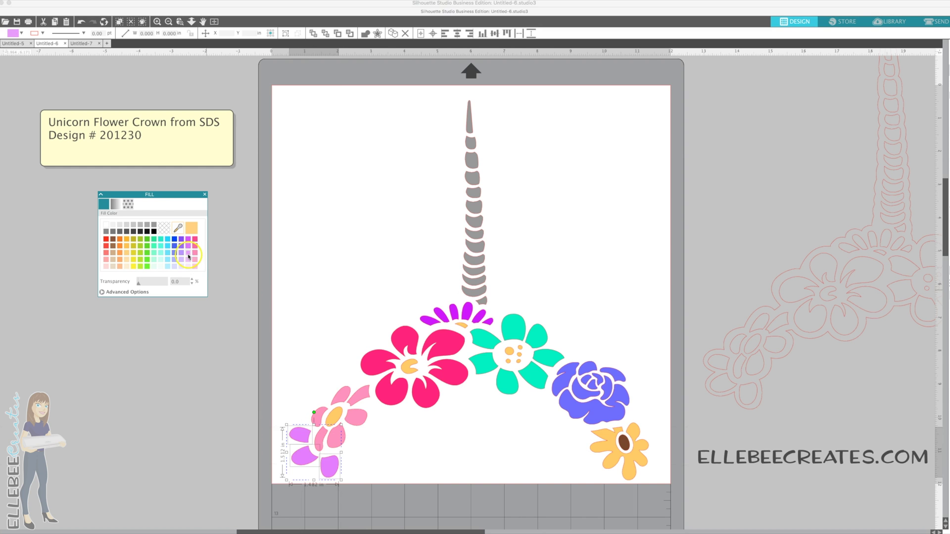
Group all the crown's coloured pieces and drag the red lace outline onto the mat over them
{"action": "left_click_drag", "start_coordinate": [267, 85], "coordinate": [662, 511]}
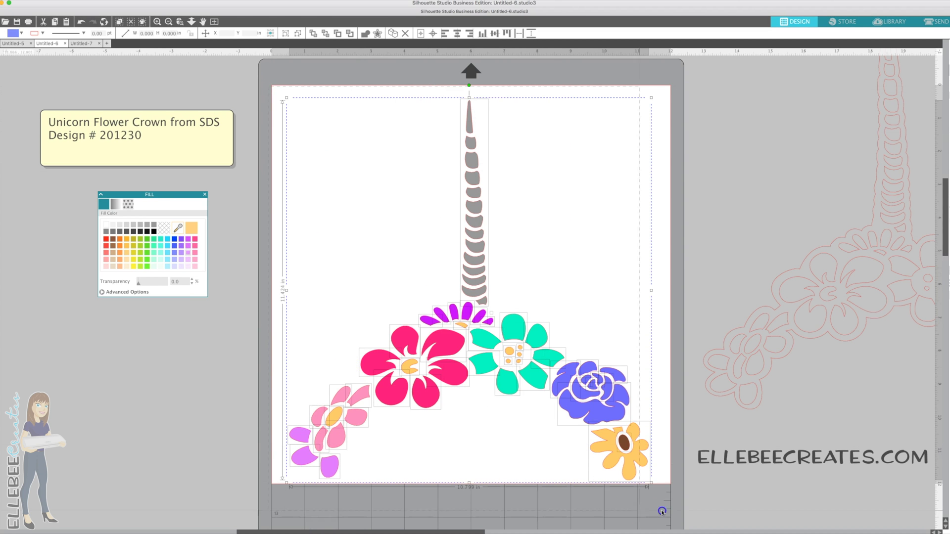
{"action": "right_click", "coordinate": [466, 377]}
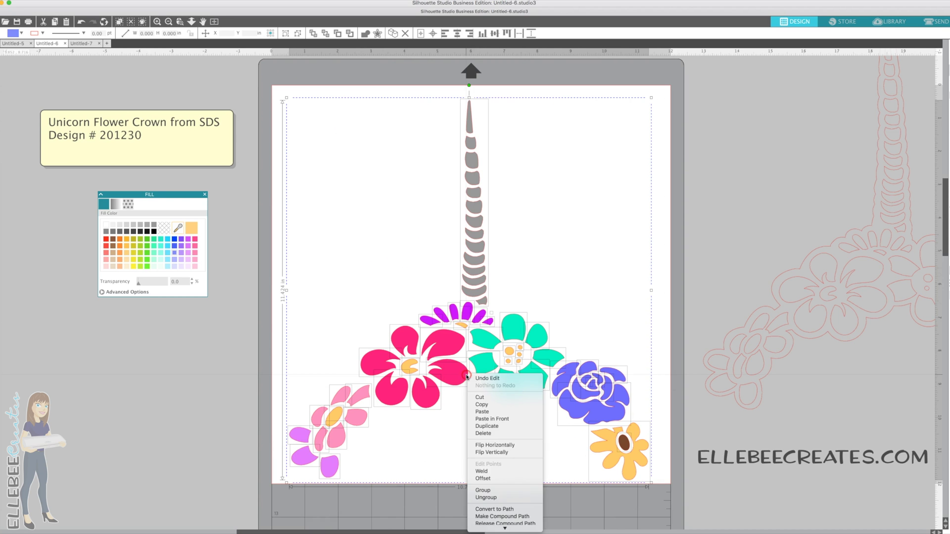
{"action": "left_click", "coordinate": [487, 490]}
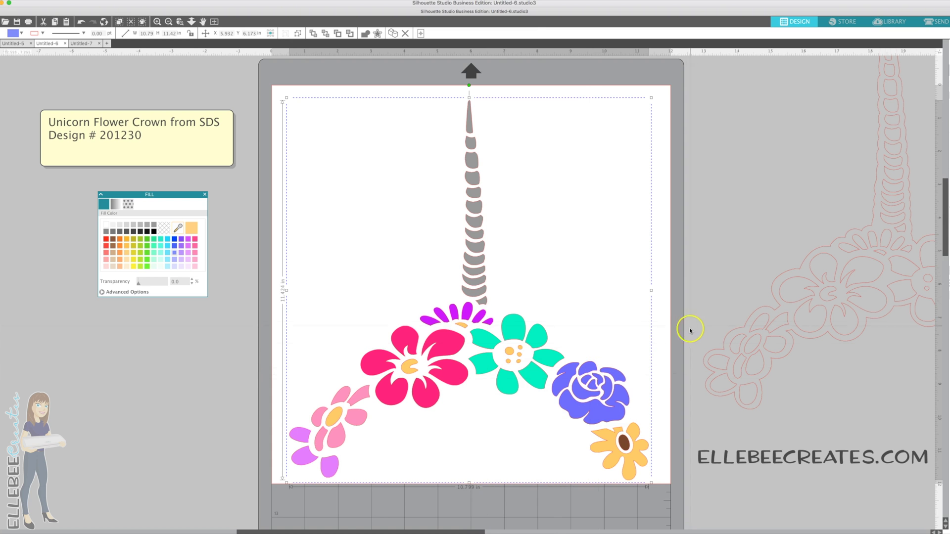
{"action": "left_click_drag", "start_coordinate": [844, 307], "coordinate": [431, 350]}
Fill the lace outline black as a backing behind the crown, then switch to Untitled-7
{"action": "left_click", "coordinate": [556, 299]}
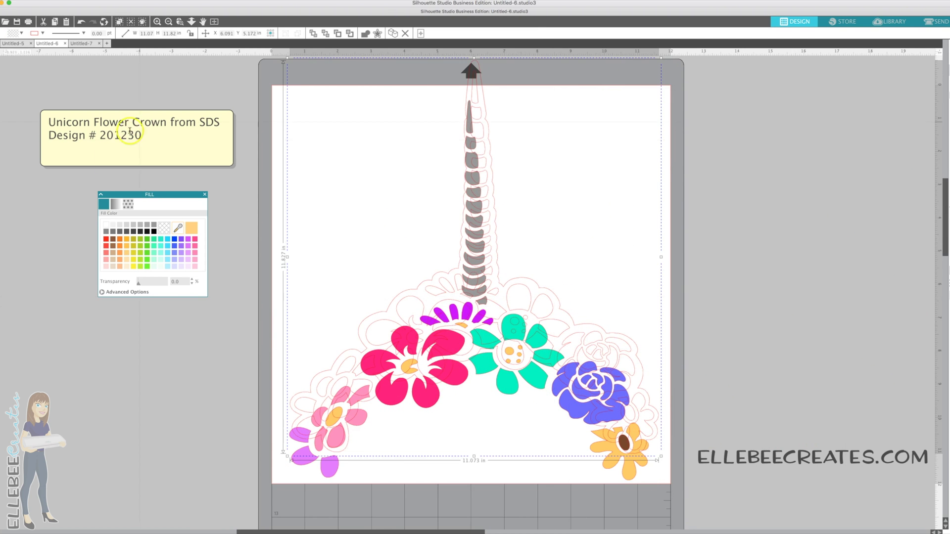
{"action": "left_click", "coordinate": [154, 231]}
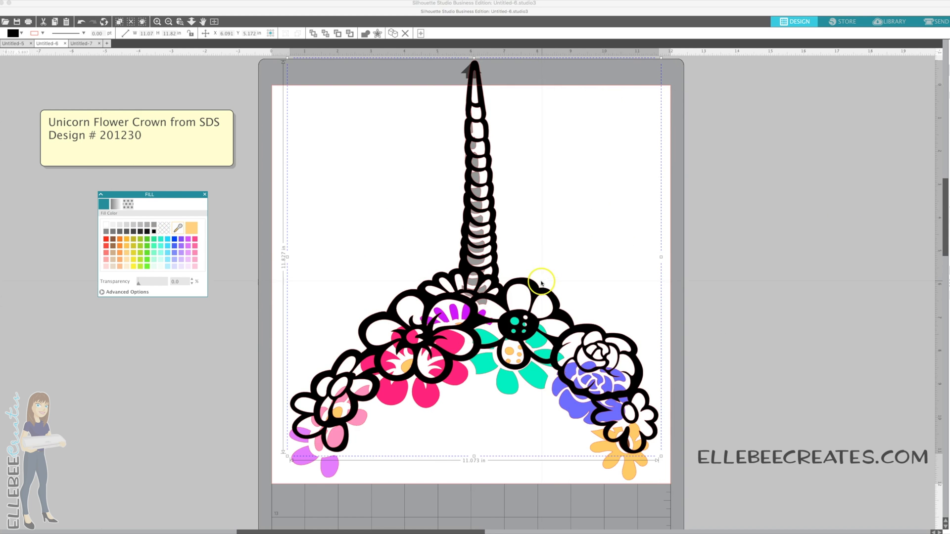
{"action": "left_click_drag", "start_coordinate": [535, 289], "coordinate": [531, 317]}
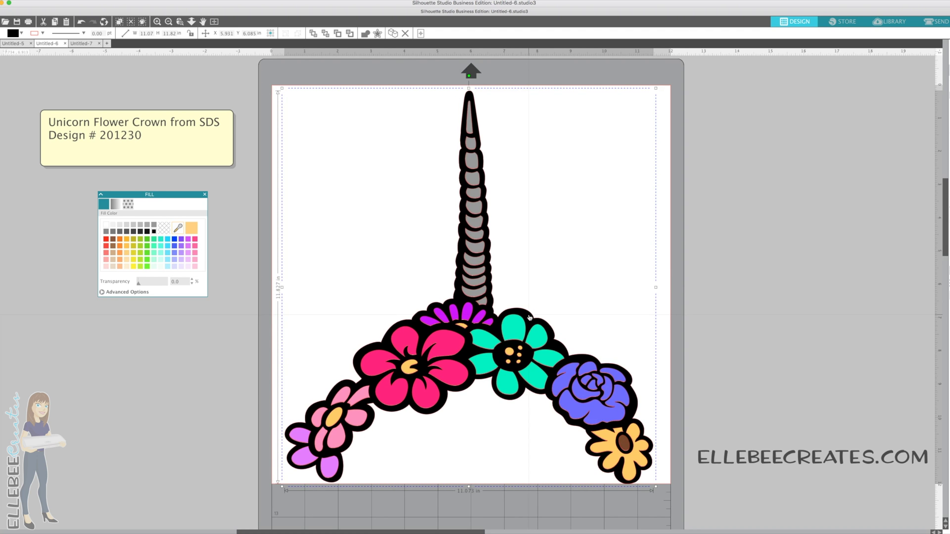
{"action": "left_click", "coordinate": [600, 312]}
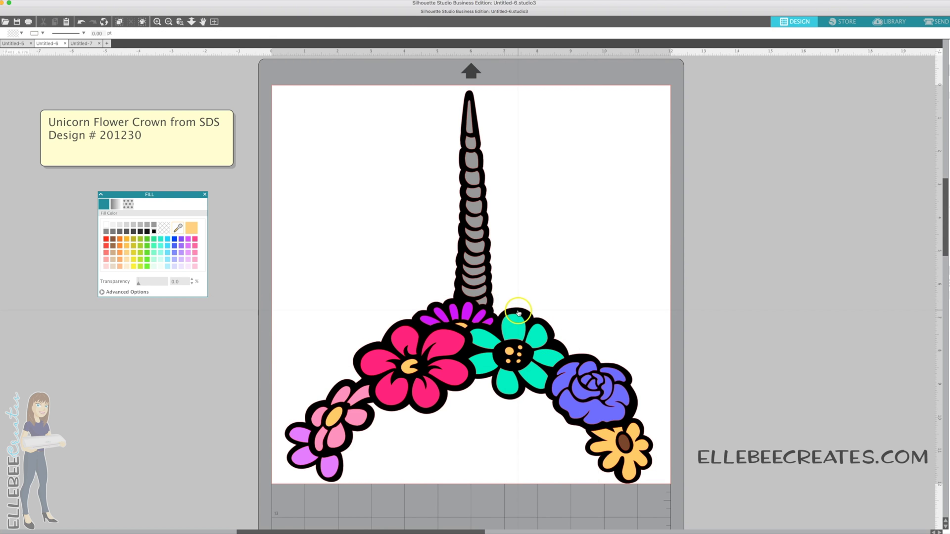
{"action": "left_click_drag", "start_coordinate": [528, 307], "coordinate": [799, 216]}
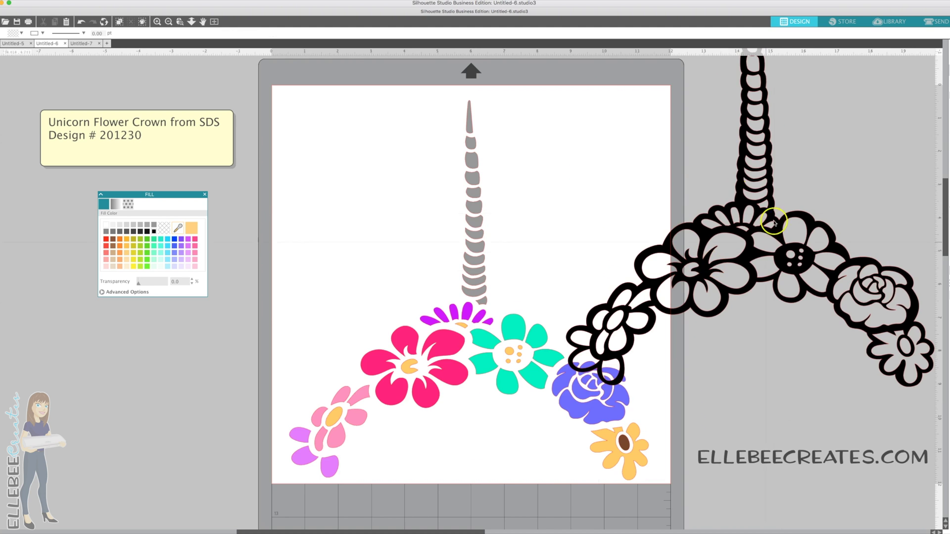
{"action": "left_click", "coordinate": [654, 231]}
{"action": "key", "text": "super+z"}
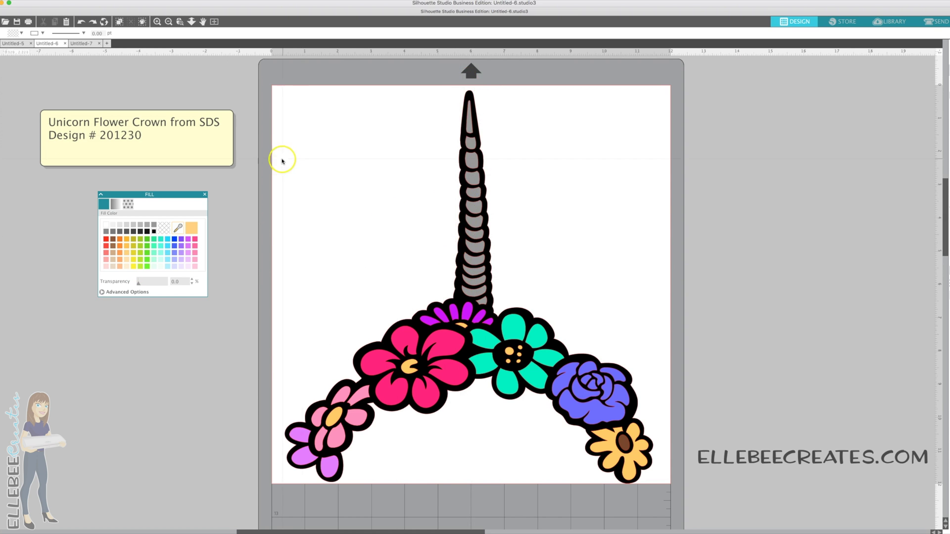
{"action": "left_click", "coordinate": [83, 44]}
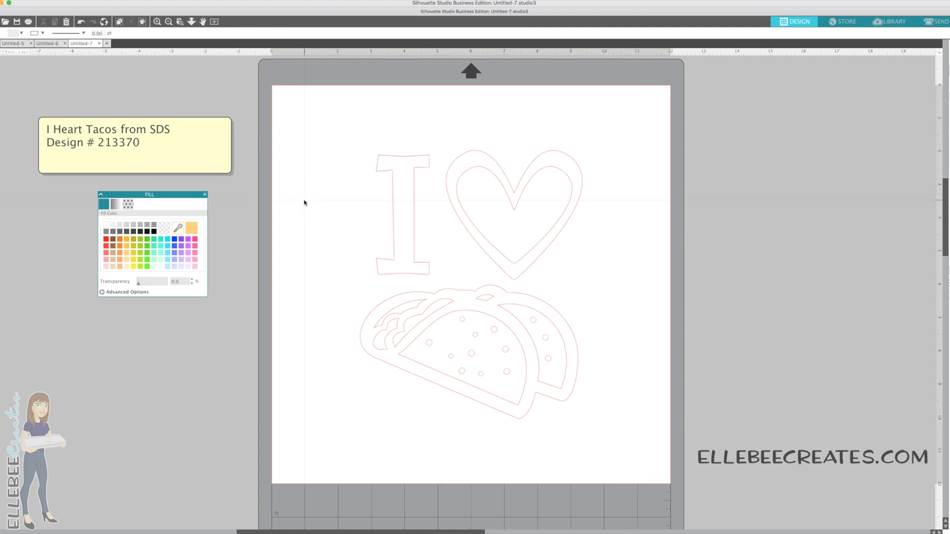
Move the I Heart Tacos design up-left and scale it to 9.077 × 10.96 in
{"action": "left_click", "coordinate": [329, 186]}
{"action": "left_click", "coordinate": [343, 138]}
{"action": "left_click", "coordinate": [365, 233]}
{"action": "left_click", "coordinate": [384, 161]}
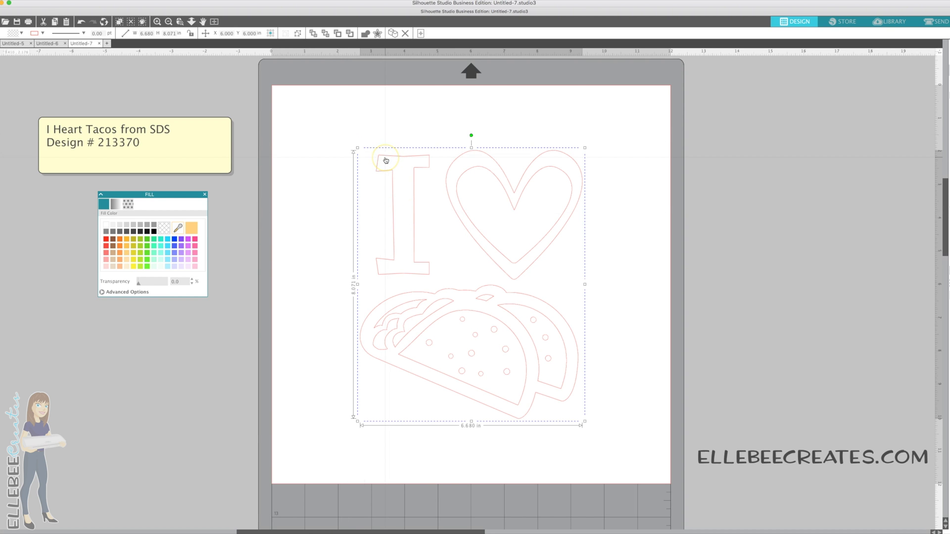
{"action": "left_click_drag", "start_coordinate": [394, 161], "coordinate": [333, 122]}
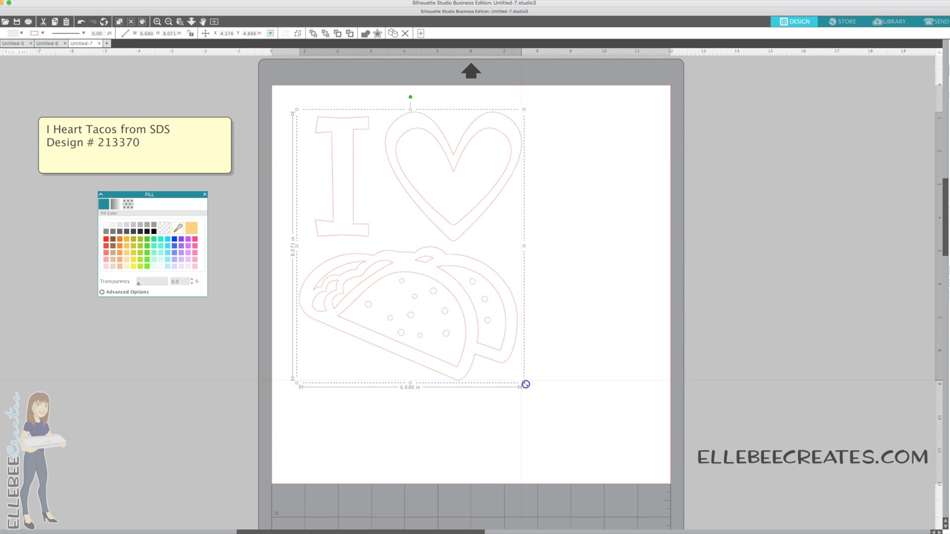
{"action": "left_click_drag", "start_coordinate": [527, 386], "coordinate": [638, 453]}
{"action": "left_click", "coordinate": [381, 263]}
Ungroup the tacos design and fill the letter I black
{"action": "right_click", "coordinate": [386, 264]}
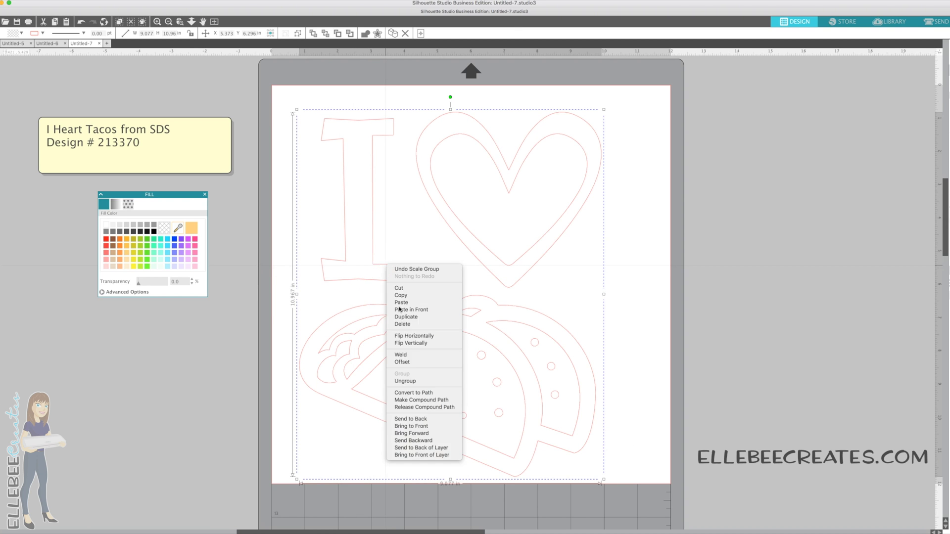
{"action": "left_click", "coordinate": [404, 380]}
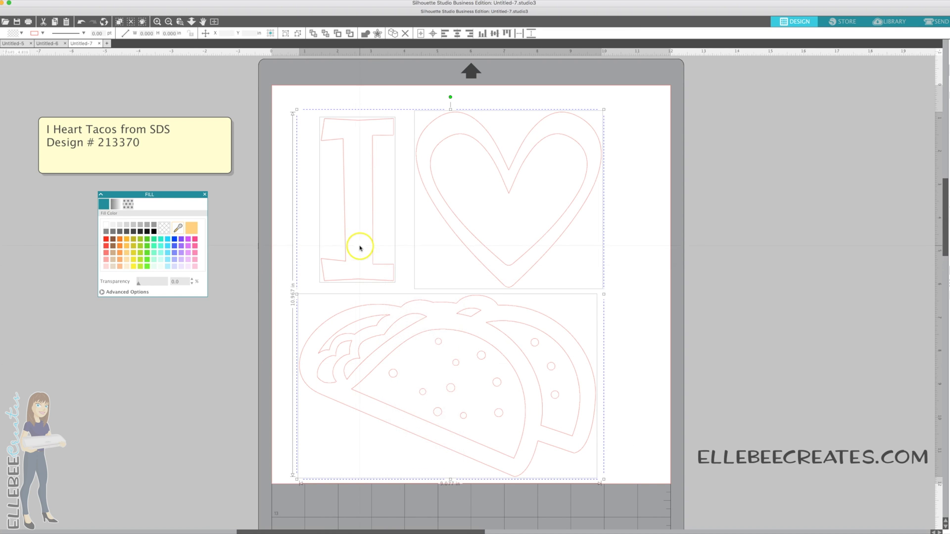
{"action": "left_click", "coordinate": [313, 237]}
{"action": "left_click", "coordinate": [343, 237]}
{"action": "left_click", "coordinate": [161, 229]}
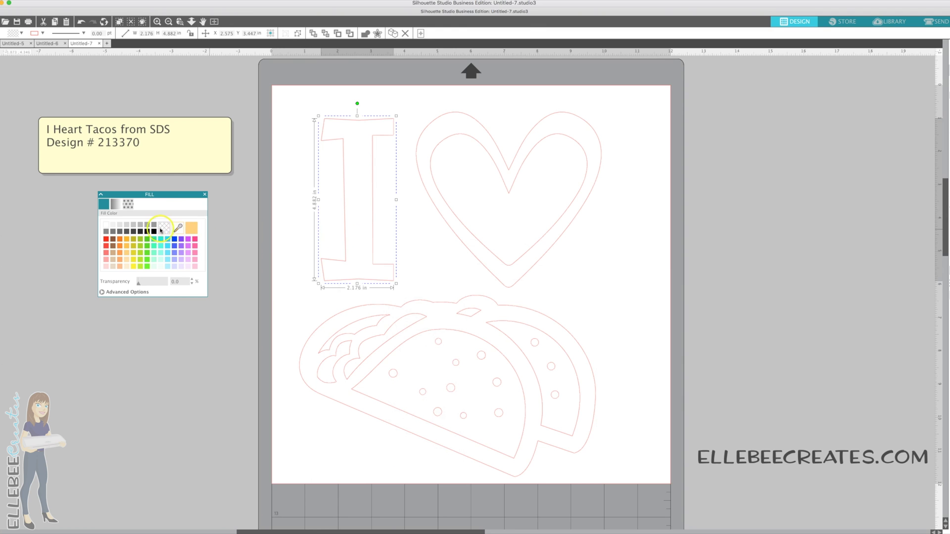
Fill the heart light pink
{"action": "left_click", "coordinate": [454, 218]}
{"action": "left_click", "coordinate": [106, 238]}
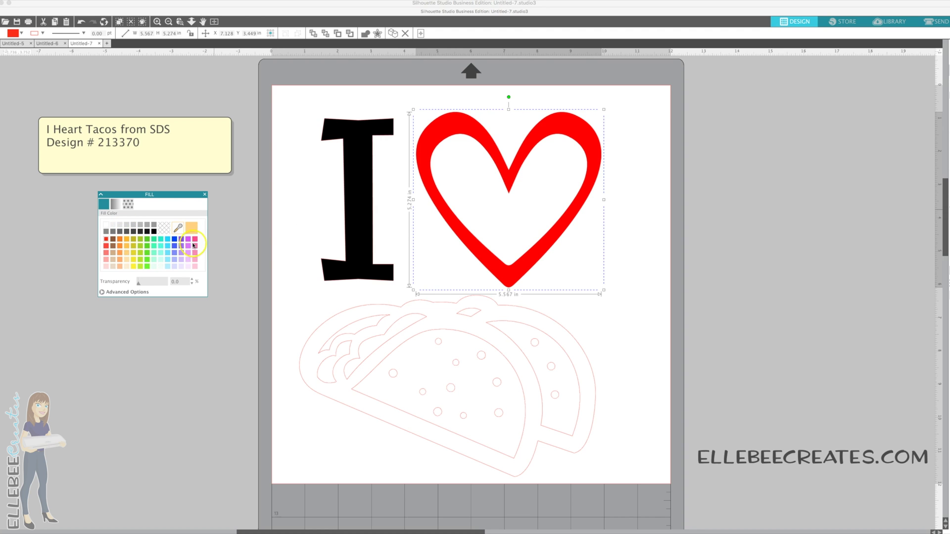
{"action": "left_click", "coordinate": [197, 271]}
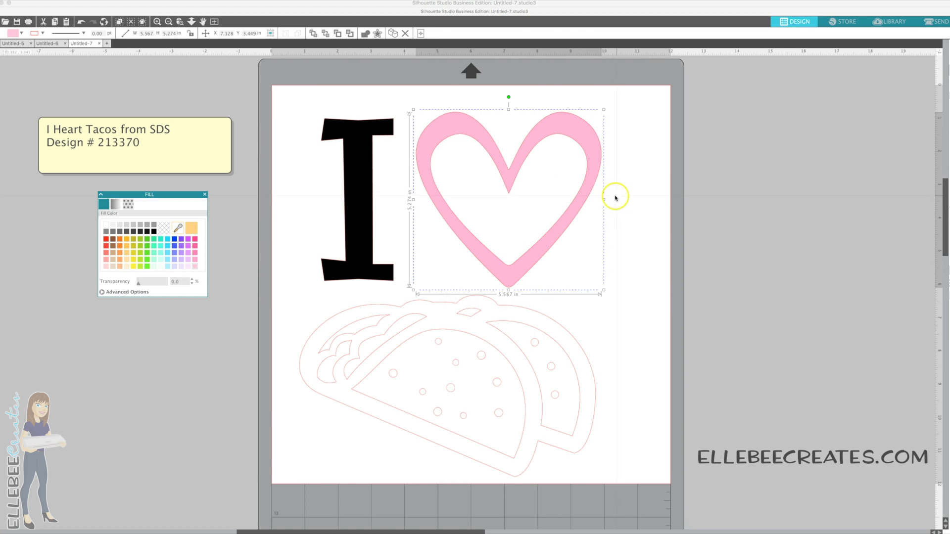
Duplicate the pink heart ring and move the copy off the mat to the right
{"action": "left_click_drag", "start_coordinate": [608, 194], "coordinate": [545, 205]}
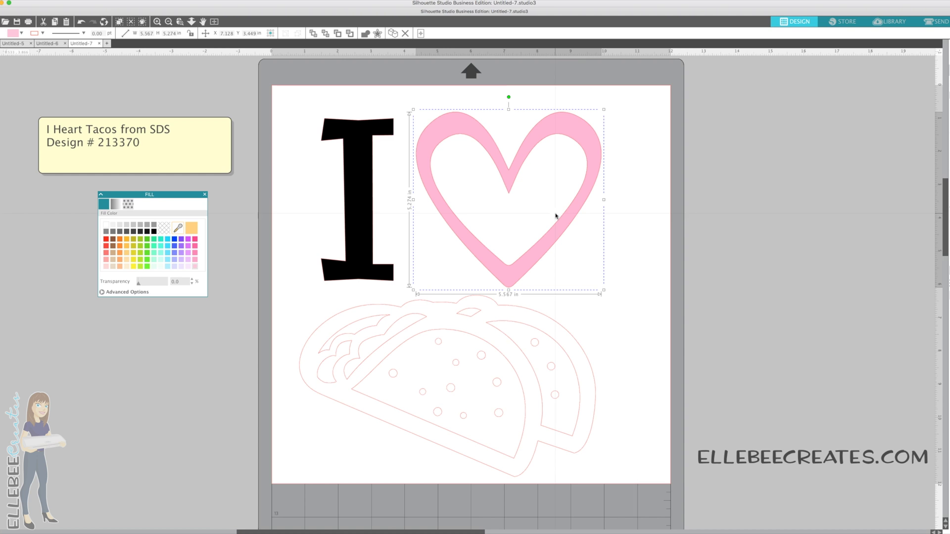
{"action": "left_click", "coordinate": [560, 231]}
{"action": "right_click", "coordinate": [560, 230]}
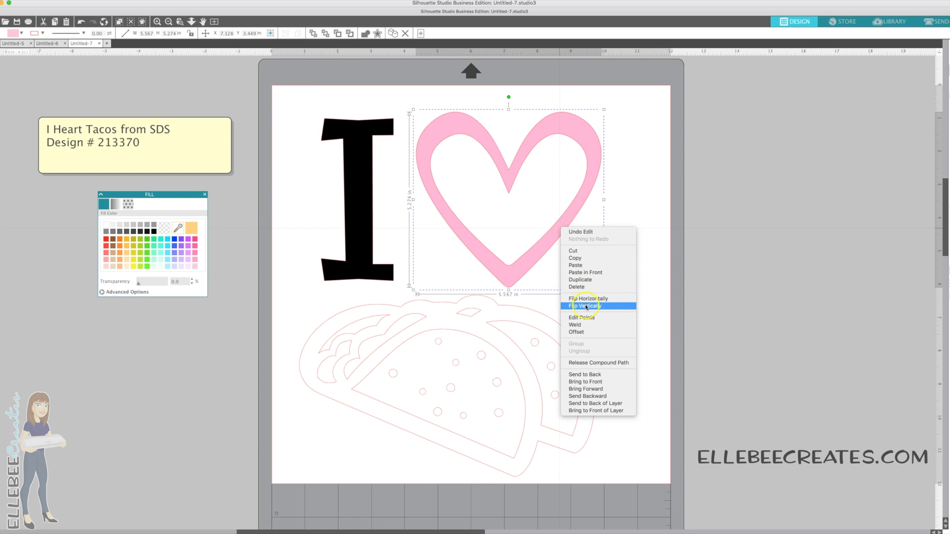
{"action": "left_click", "coordinate": [584, 280]}
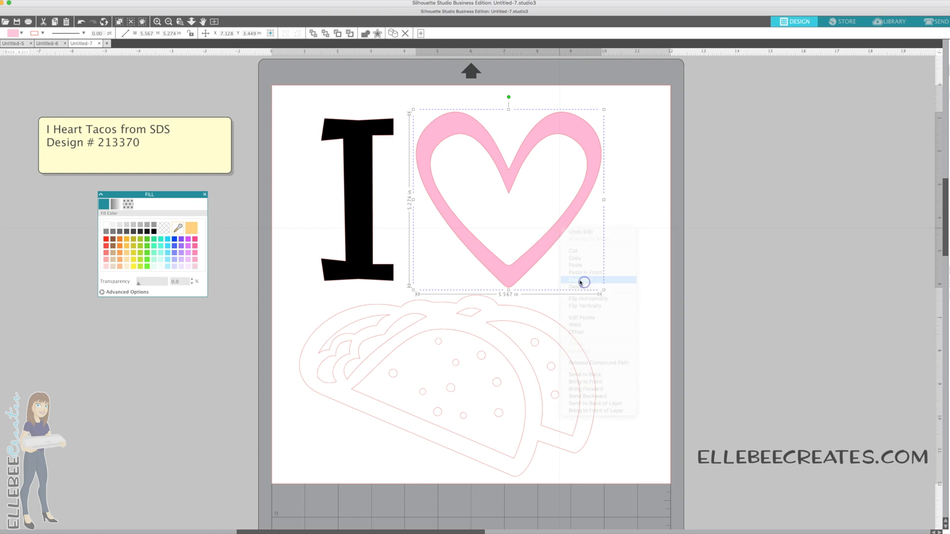
{"action": "left_click_drag", "start_coordinate": [532, 267], "coordinate": [790, 266]}
Release the copy's compound path, fill its inner heart purple, and park it right of the mat
{"action": "right_click", "coordinate": [790, 265]}
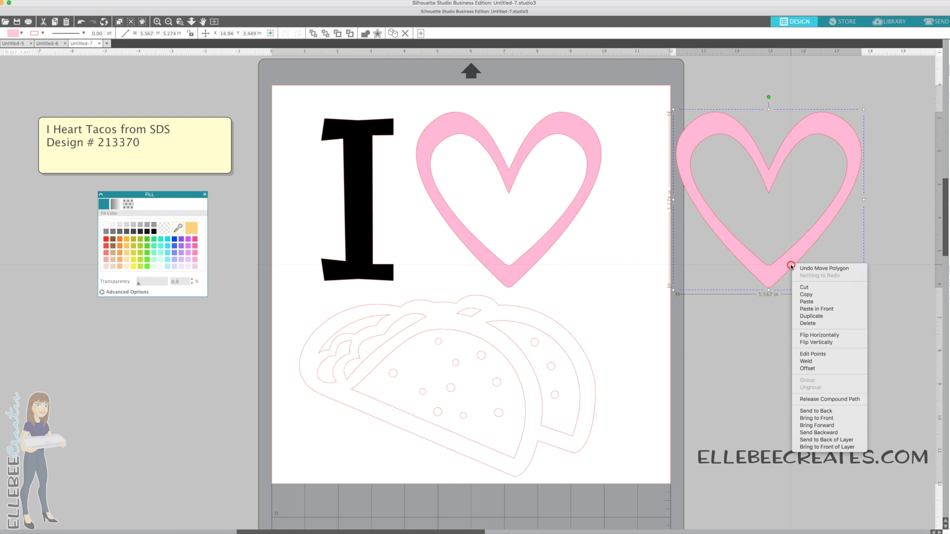
{"action": "left_click", "coordinate": [809, 399]}
{"action": "left_click", "coordinate": [755, 321]}
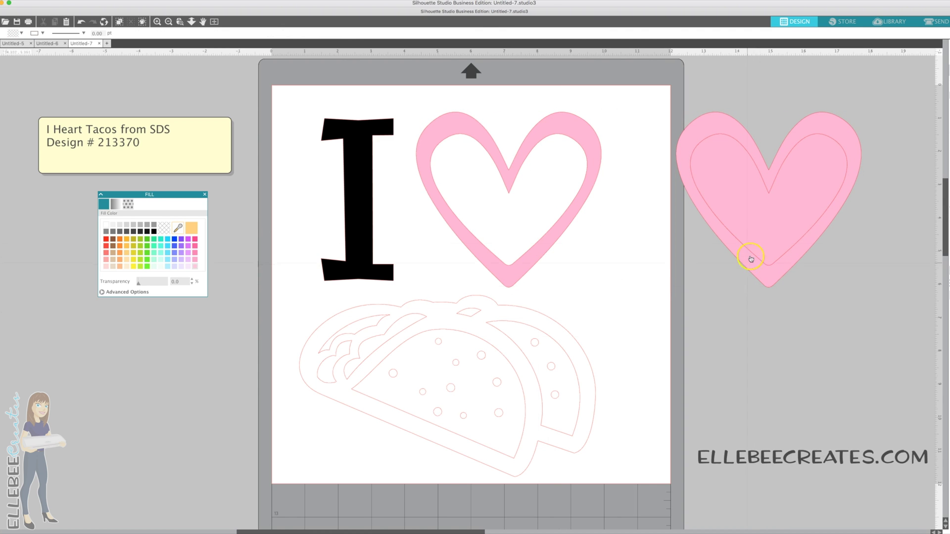
{"action": "left_click_drag", "start_coordinate": [756, 226], "coordinate": [487, 225]}
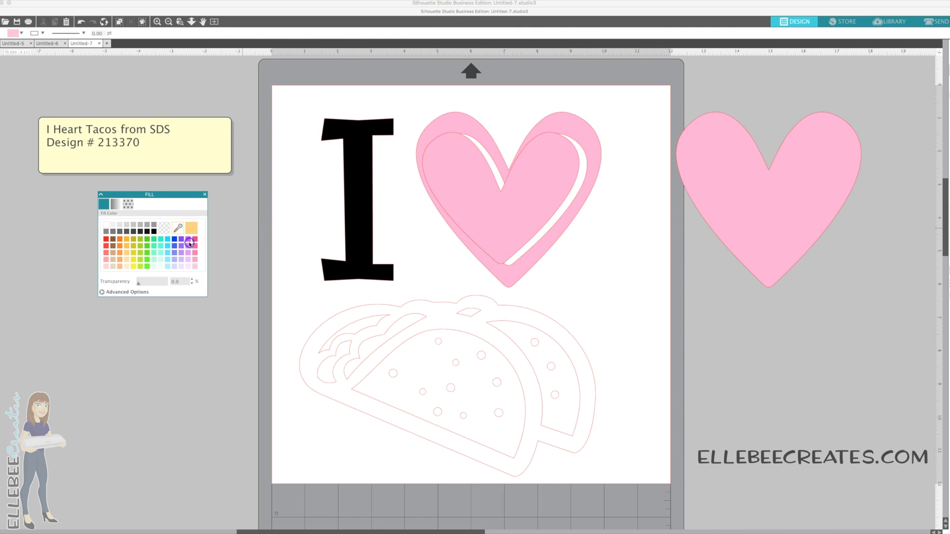
{"action": "left_click", "coordinate": [510, 201]}
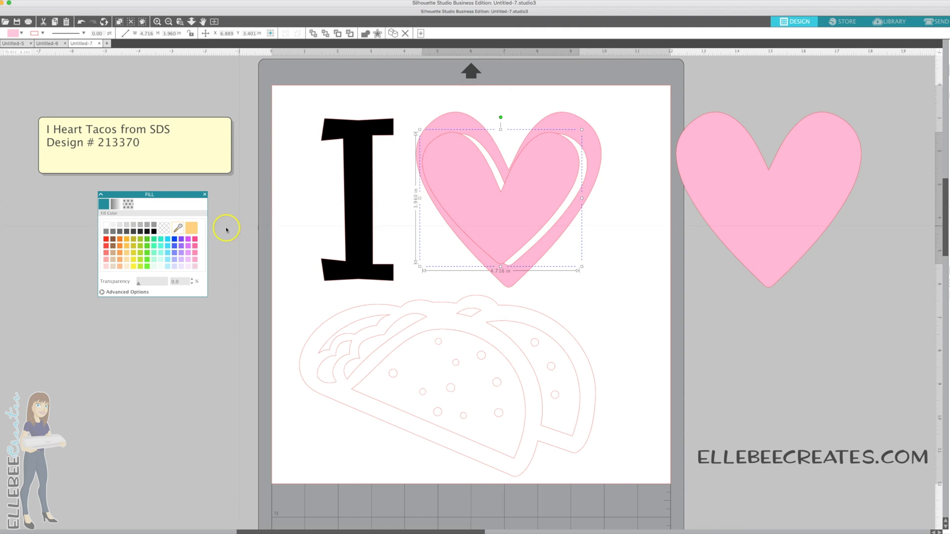
{"action": "left_click", "coordinate": [193, 241]}
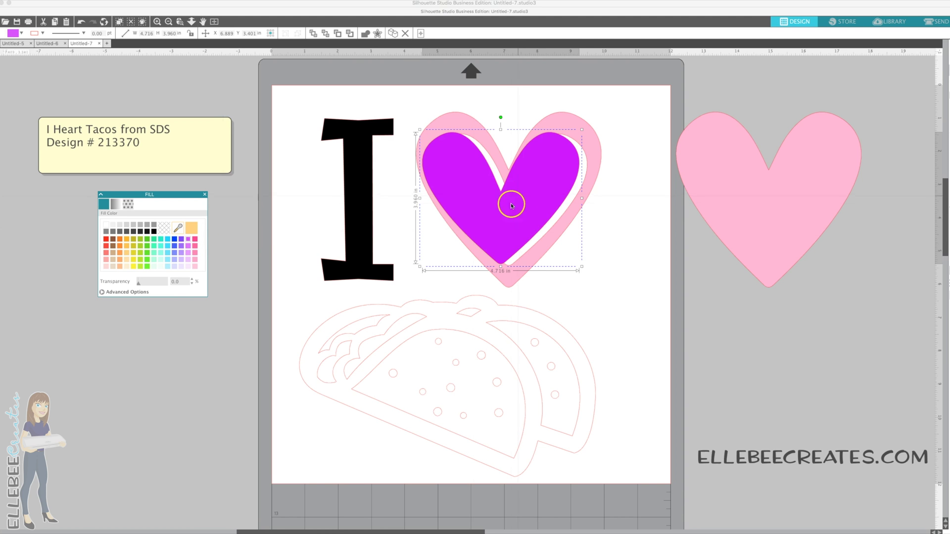
{"action": "left_click_drag", "start_coordinate": [507, 206], "coordinate": [895, 275]}
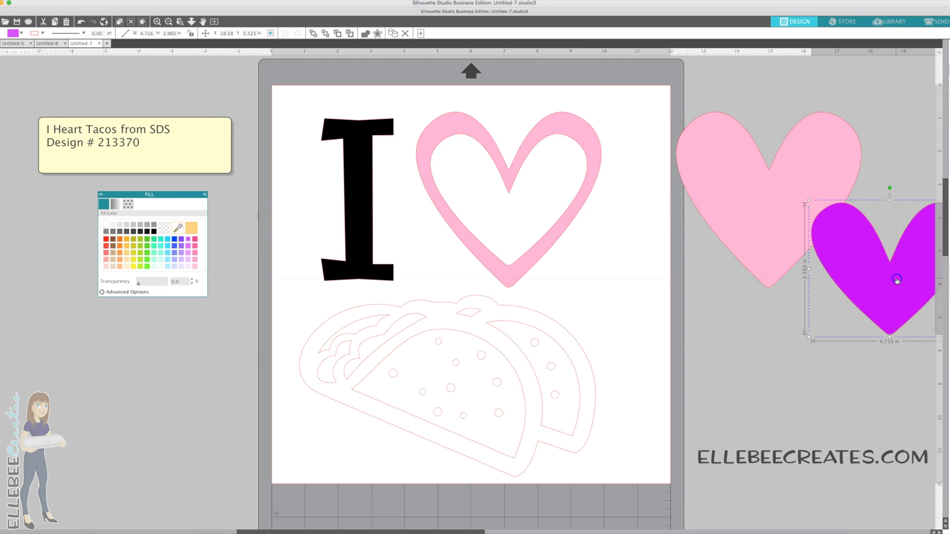
Release the mat heart ring, then rejoin both hearts into a hollow pink compound path
{"action": "left_click", "coordinate": [559, 223]}
{"action": "right_click", "coordinate": [560, 223]}
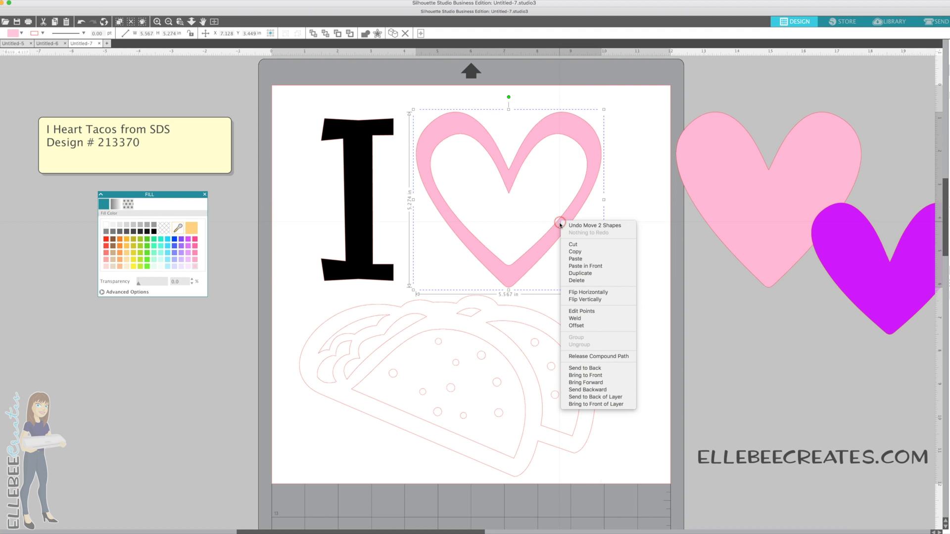
{"action": "left_click", "coordinate": [589, 356]}
{"action": "left_click", "coordinate": [531, 231]}
{"action": "key", "text": "Delete"}
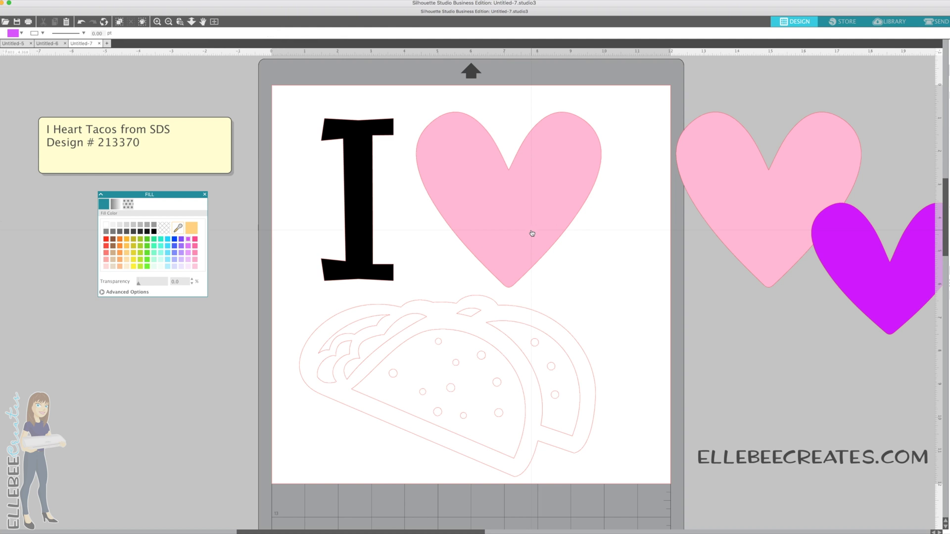
{"action": "key", "text": "ctrl+z"}
{"action": "key", "text": "Escape"}
{"action": "left_click", "coordinate": [532, 233]}
{"action": "key", "text": "super+8"}
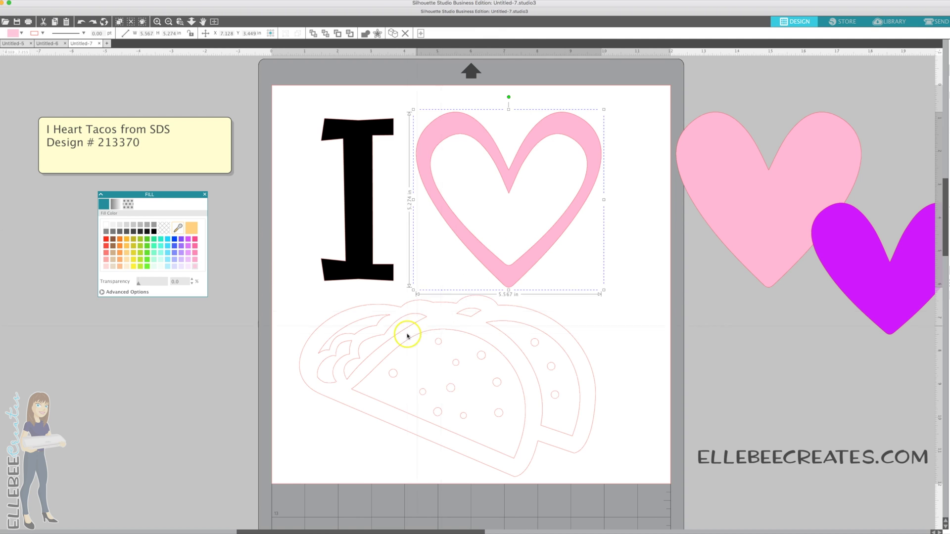
Duplicate the taco and move the copy off the mat to the left
{"action": "left_click", "coordinate": [407, 335]}
{"action": "left_click", "coordinate": [399, 330]}
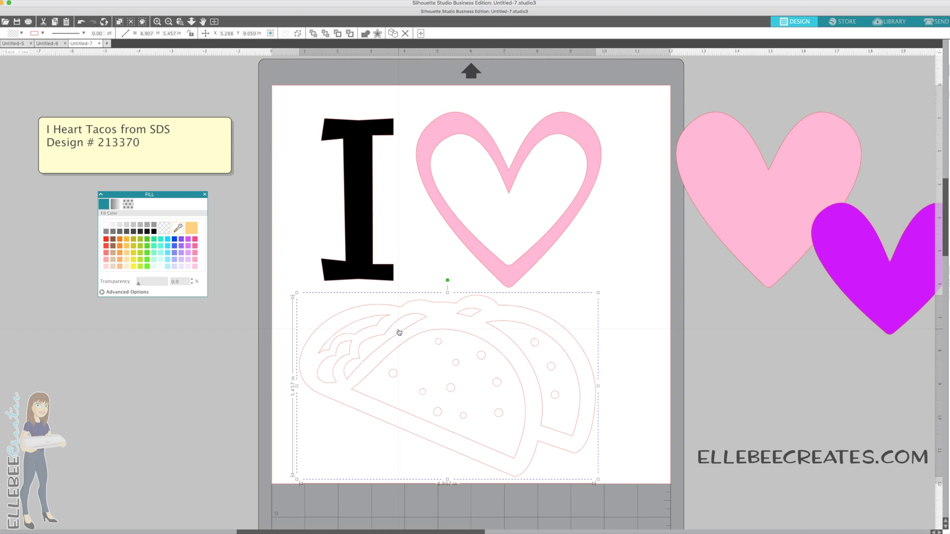
{"action": "right_click", "coordinate": [399, 332]}
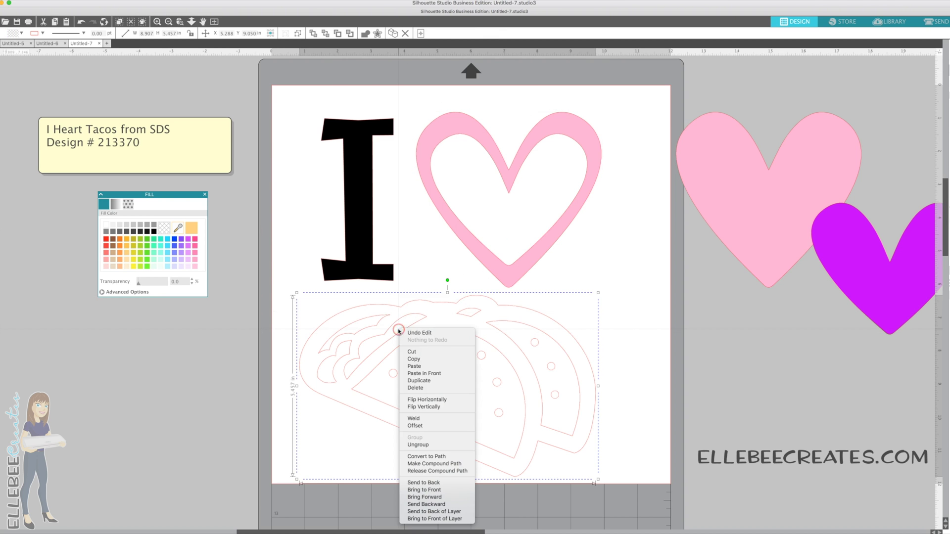
{"action": "left_click", "coordinate": [413, 384]}
{"action": "left_click_drag", "start_coordinate": [600, 371], "coordinate": [229, 390]}
Release the mat taco's compound path and ungroup it into separate pieces
{"action": "left_click", "coordinate": [397, 353]}
{"action": "right_click", "coordinate": [398, 354]}
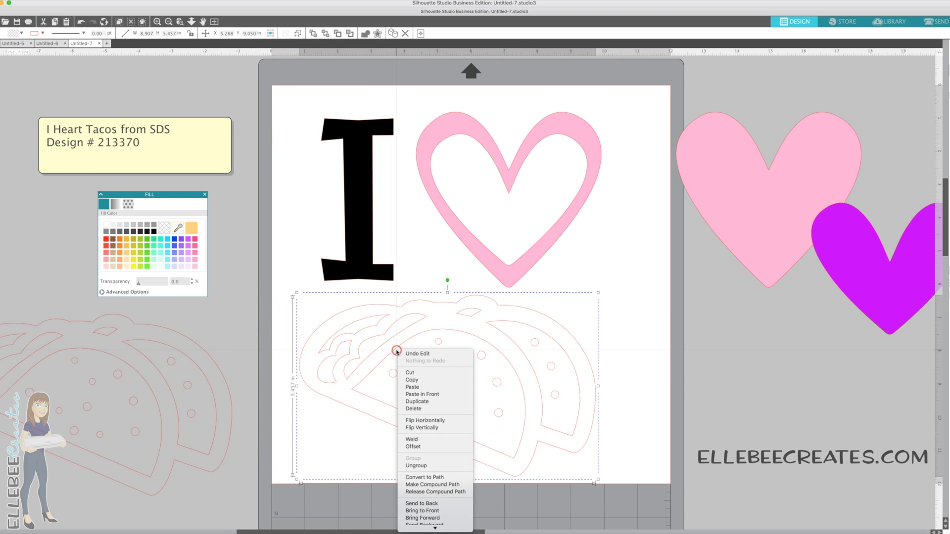
{"action": "left_click", "coordinate": [428, 492]}
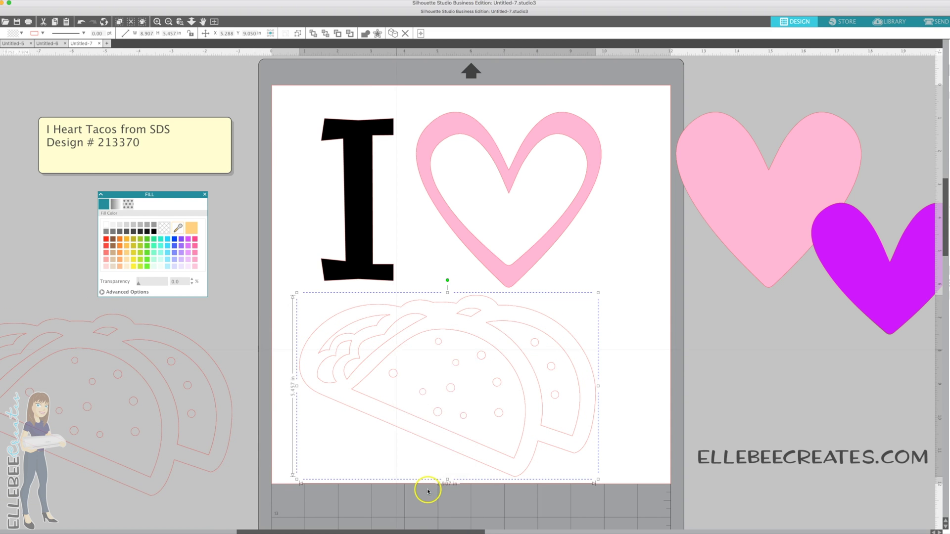
{"action": "right_click", "coordinate": [389, 404]}
{"action": "scroll", "coordinate": [406, 474], "scroll_direction": "down", "scroll_amount": 3}
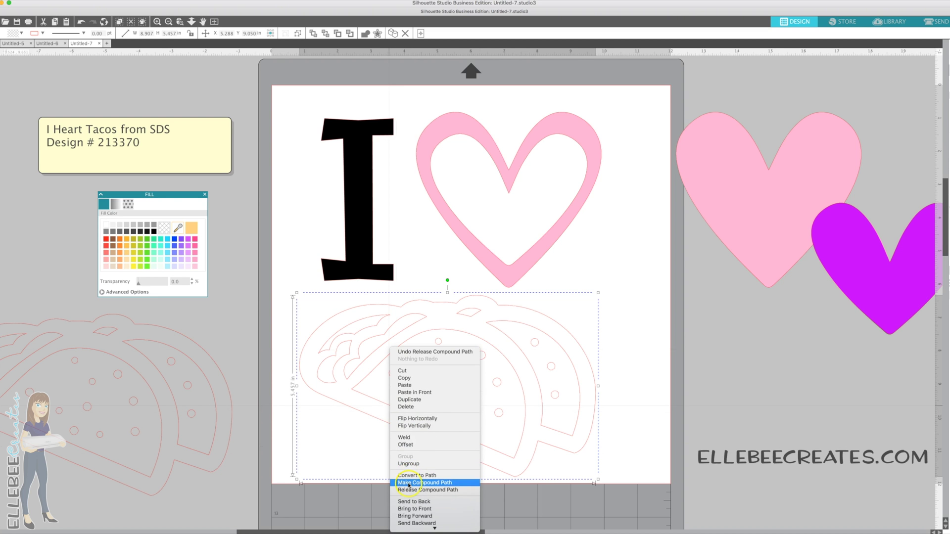
{"action": "left_click", "coordinate": [411, 464]}
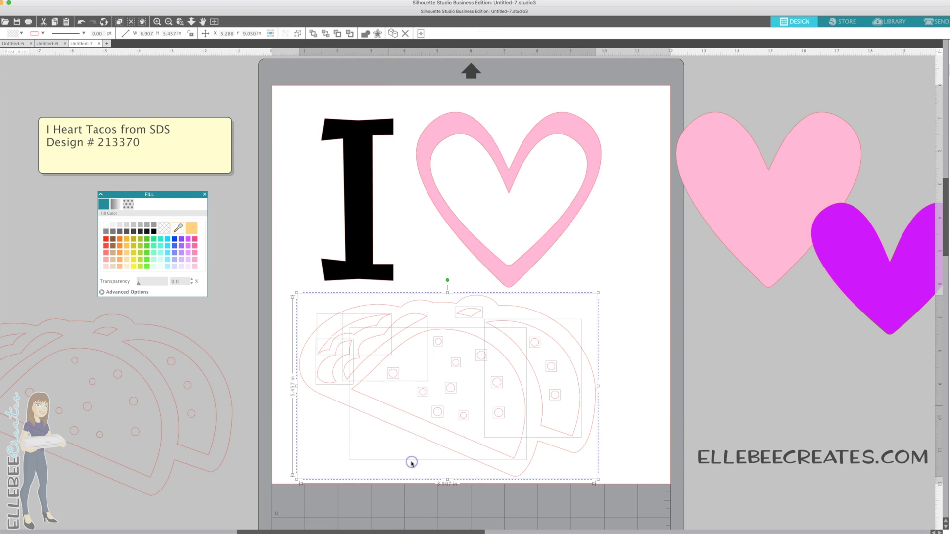
{"action": "left_click", "coordinate": [310, 424]}
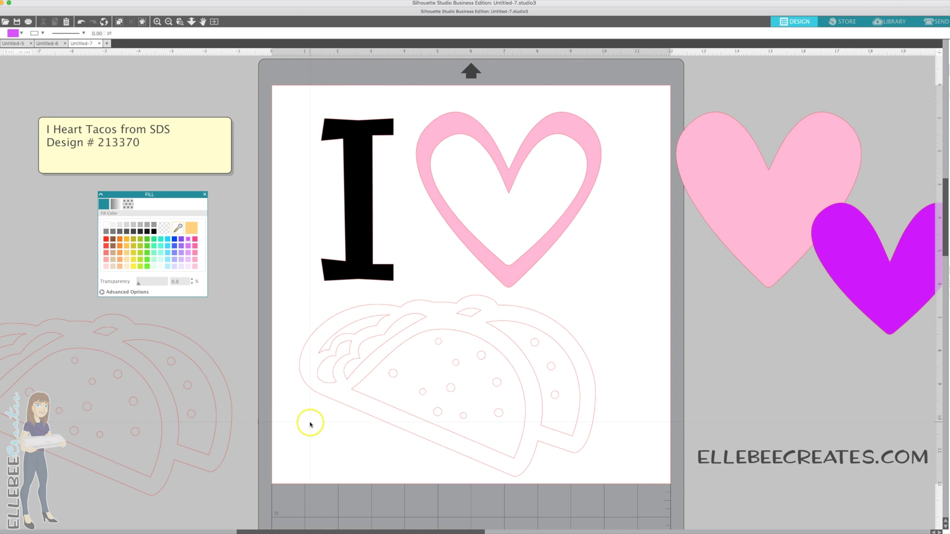
Delete the taco's outer border outline
{"action": "left_click", "coordinate": [339, 404]}
{"action": "double_click", "coordinate": [319, 406]}
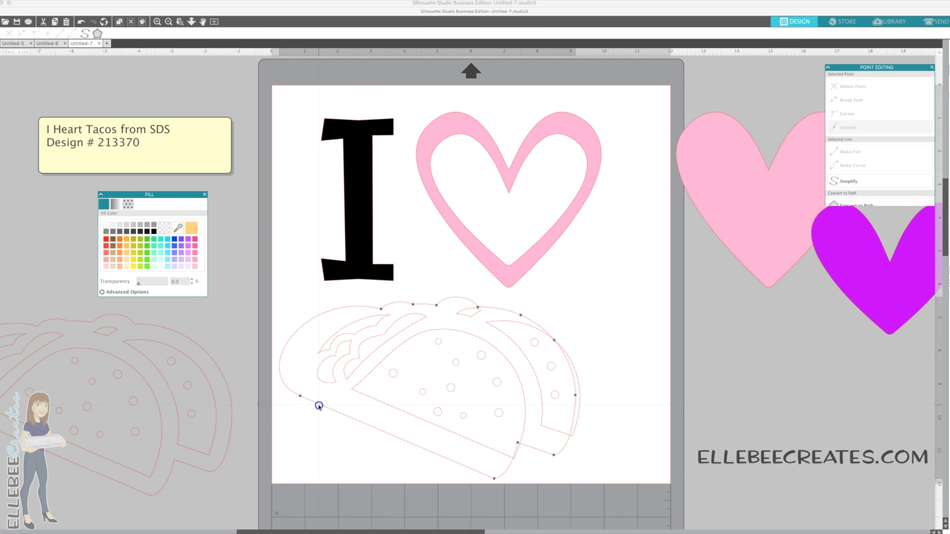
{"action": "left_click_drag", "start_coordinate": [319, 405], "coordinate": [341, 401]}
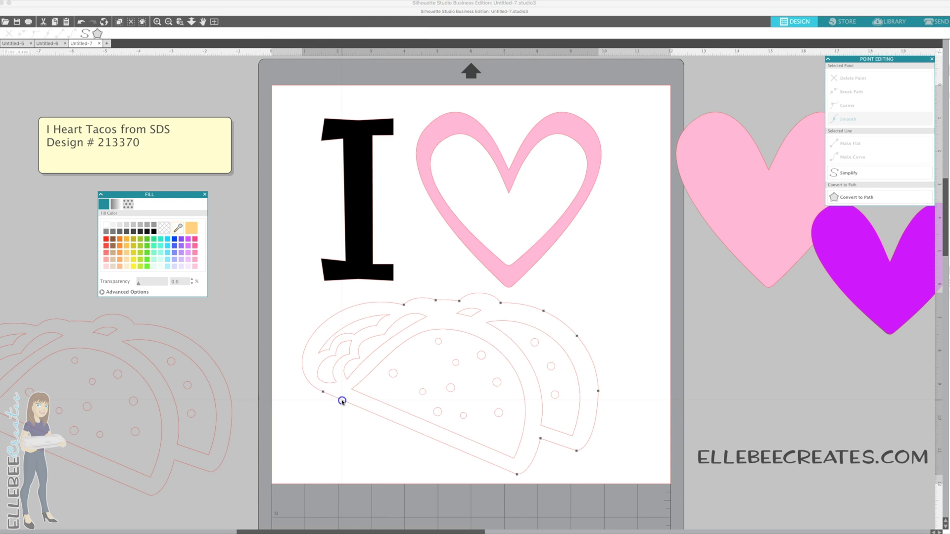
{"action": "left_click", "coordinate": [325, 409]}
{"action": "left_click", "coordinate": [340, 399]}
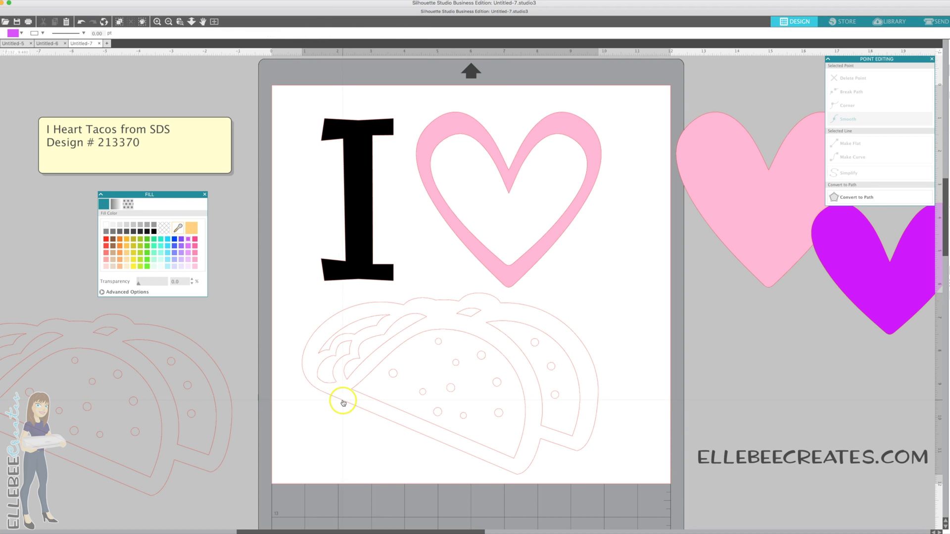
{"action": "key", "text": "Delete"}
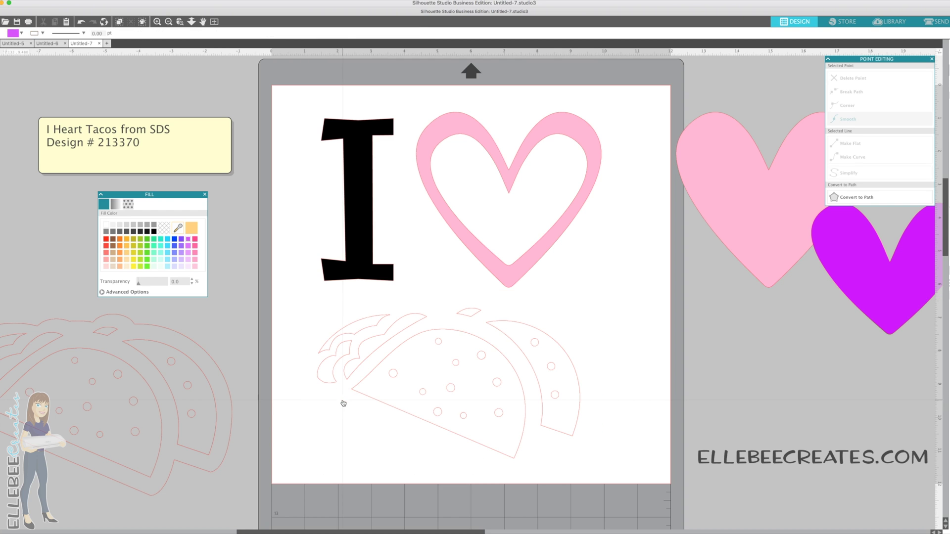
Delete every small dot circle on the taco shell, in three batches of selections
{"action": "left_click", "coordinate": [393, 375]}
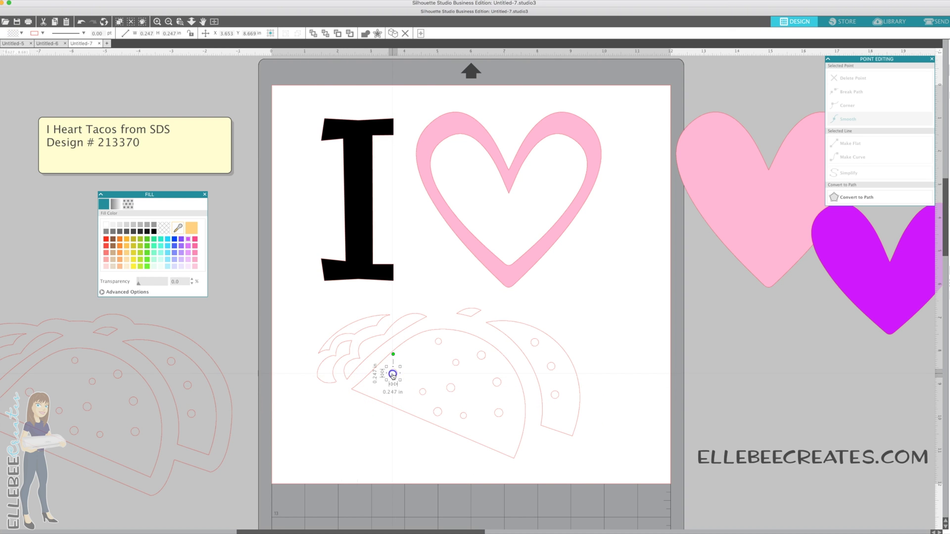
{"action": "left_click", "coordinate": [422, 392], "text": "shift"}
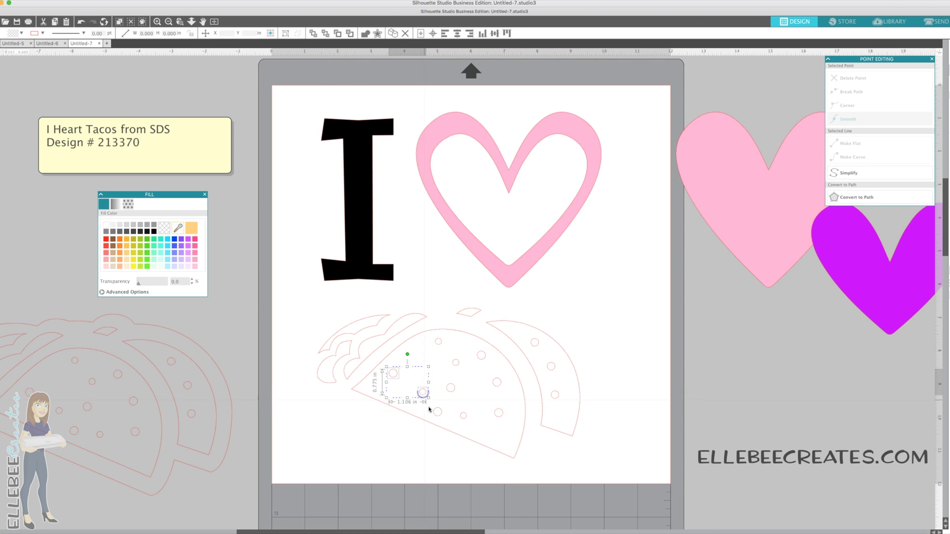
{"action": "left_click", "coordinate": [436, 413], "text": "shift"}
{"action": "left_click", "coordinate": [451, 388], "text": "shift"}
{"action": "left_click", "coordinate": [462, 416], "text": "shift"}
{"action": "key", "text": "Delete"}
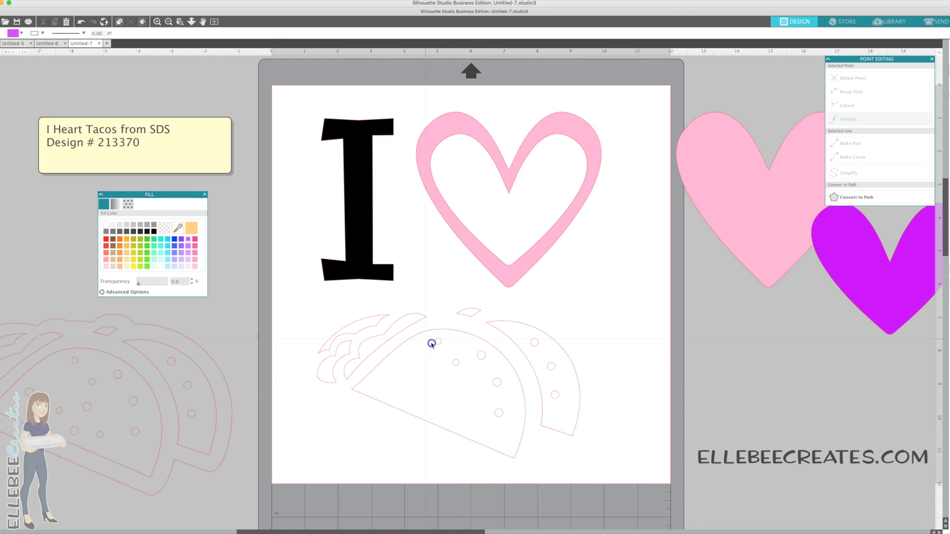
{"action": "left_click_drag", "start_coordinate": [436, 348], "coordinate": [504, 422]}
{"action": "key", "text": "Delete"}
{"action": "key", "text": "Delete"}
{"action": "left_click_drag", "start_coordinate": [524, 333], "coordinate": [551, 368]}
{"action": "left_click", "coordinate": [555, 396], "text": "shift"}
{"action": "key", "text": "Delete"}
Fill the front and back taco shells light orange and the lettuce pieces green
{"action": "left_click", "coordinate": [515, 372]}
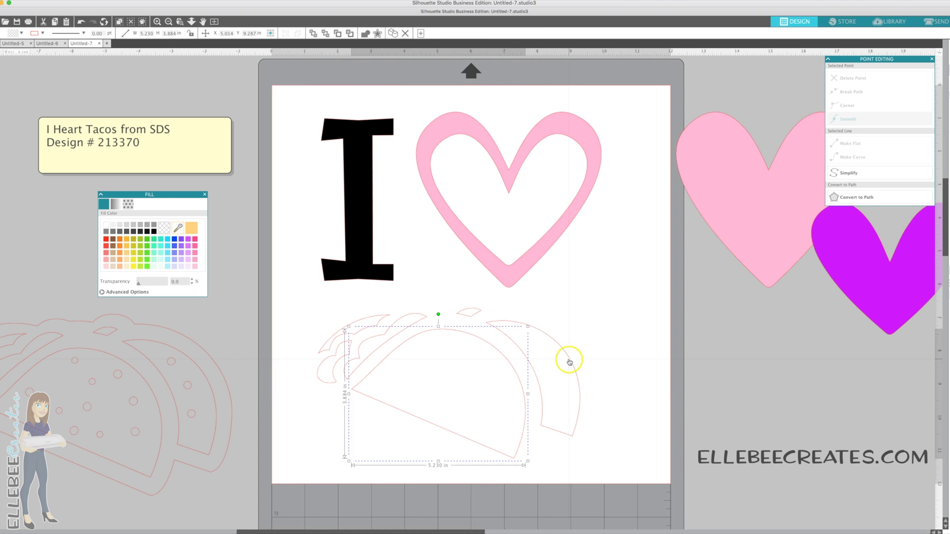
{"action": "left_click", "coordinate": [569, 360], "text": "shift"}
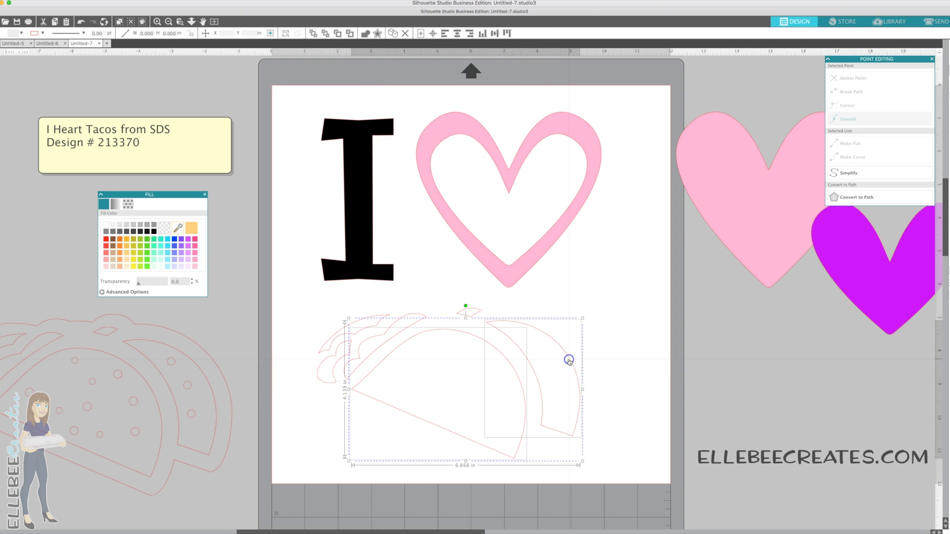
{"action": "left_click", "coordinate": [191, 227]}
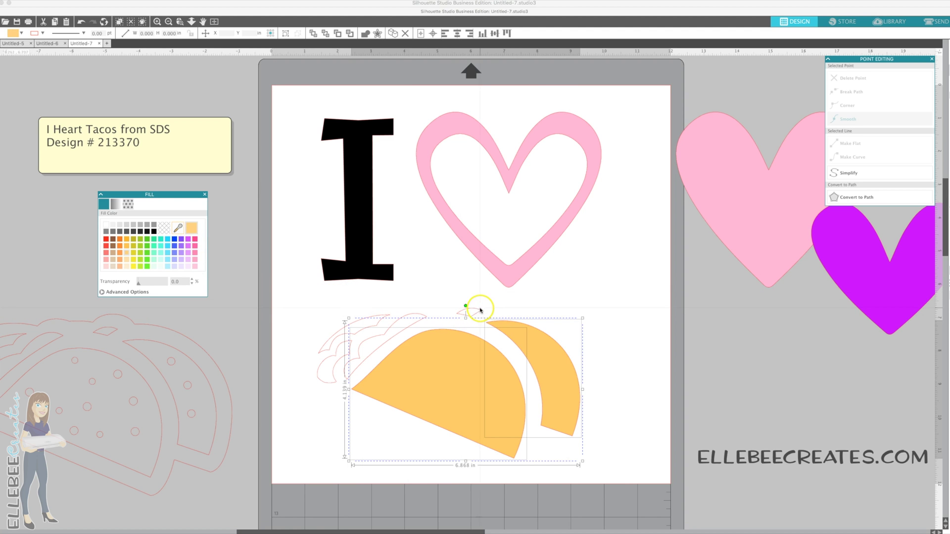
{"action": "left_click", "coordinate": [477, 311]}
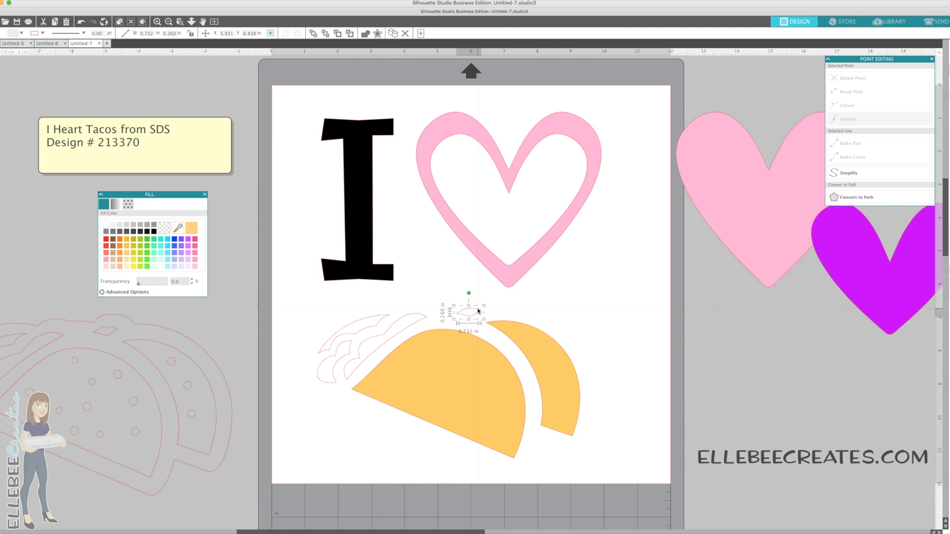
{"action": "left_click", "coordinate": [424, 319], "text": "shift"}
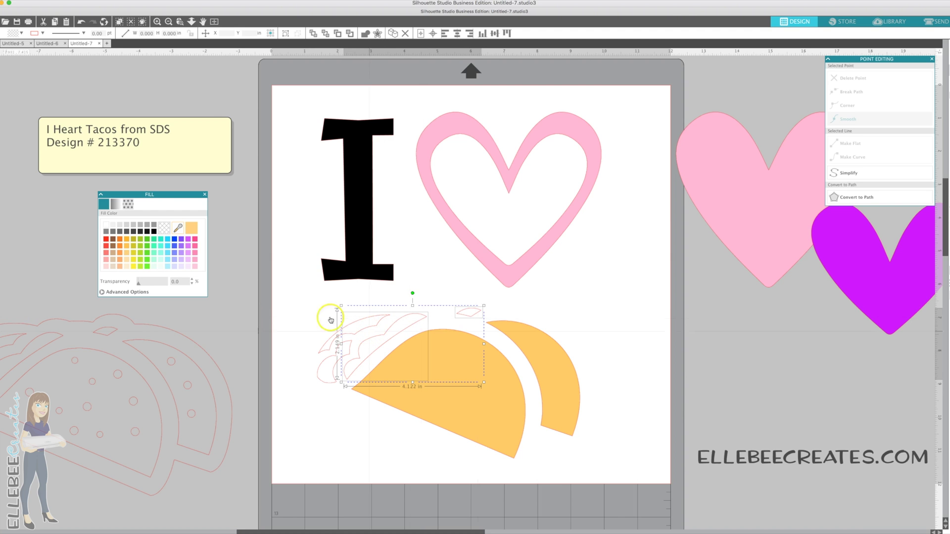
{"action": "left_click", "coordinate": [146, 241]}
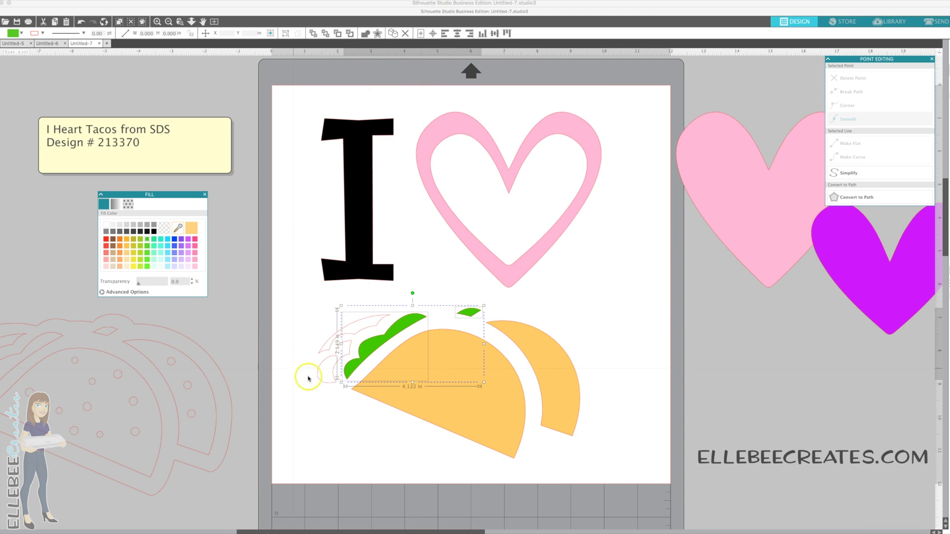
Fill the left filling piece brown and the top shell piece light orange
{"action": "left_click", "coordinate": [323, 381]}
{"action": "left_click", "coordinate": [113, 240]}
{"action": "left_click", "coordinate": [375, 325]}
{"action": "left_click", "coordinate": [191, 227]}
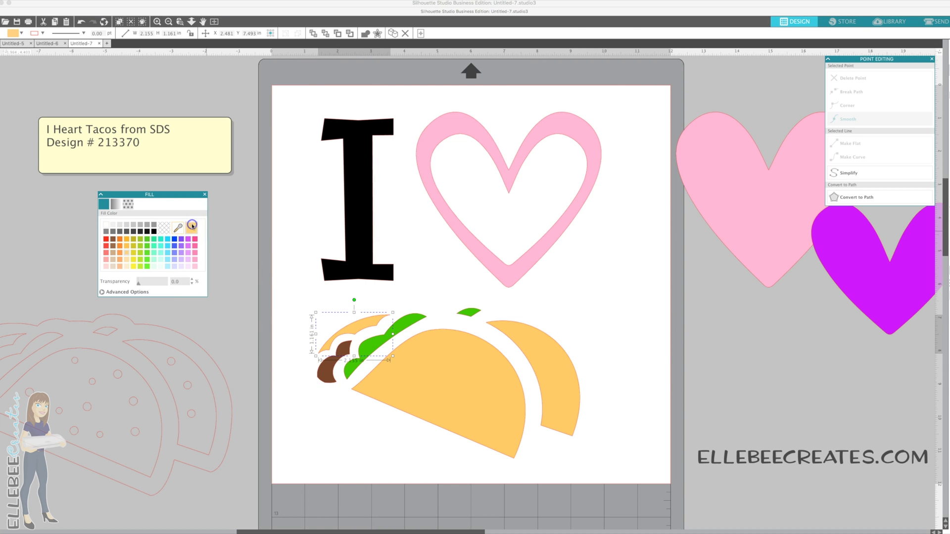
Fill the off-mat outline taco black and align it behind the coloured taco
{"action": "left_click", "coordinate": [134, 351]}
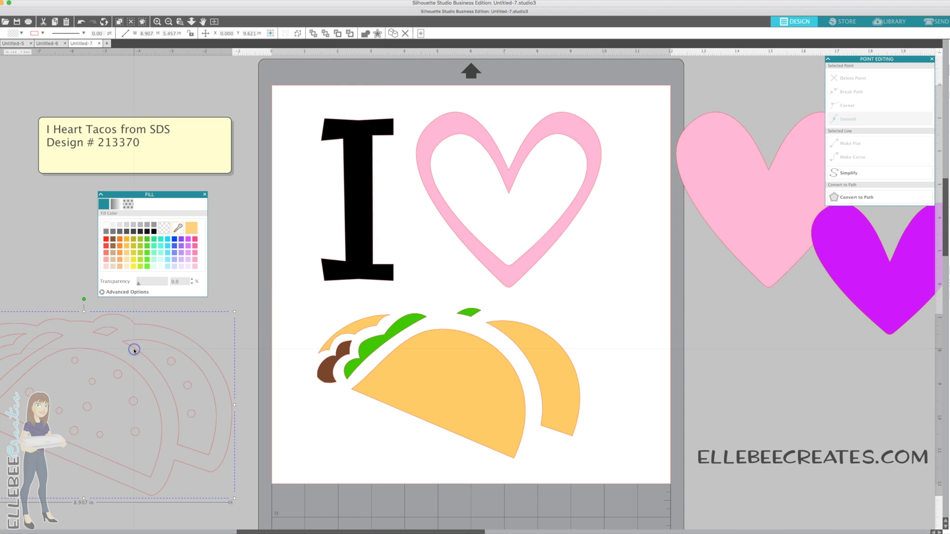
{"action": "left_click", "coordinate": [154, 231]}
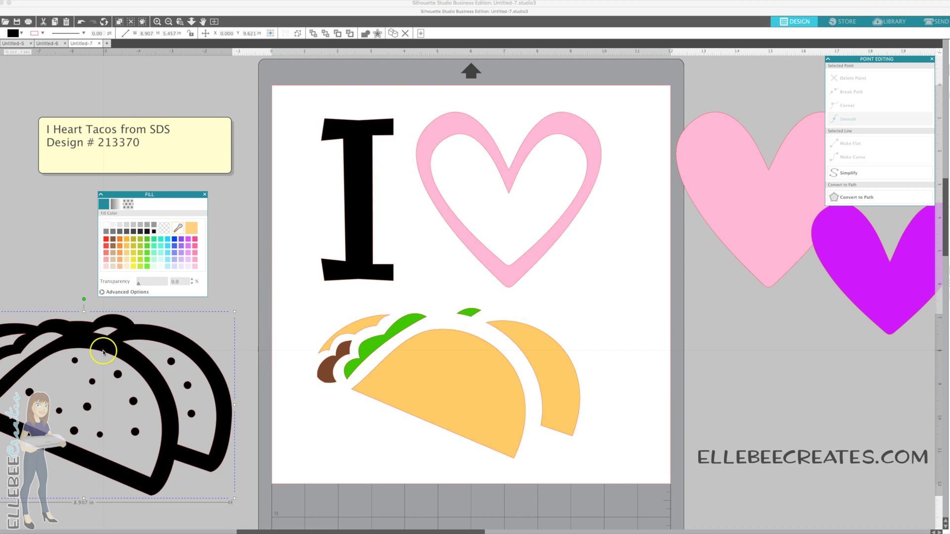
{"action": "left_click_drag", "start_coordinate": [104, 352], "coordinate": [471, 331]}
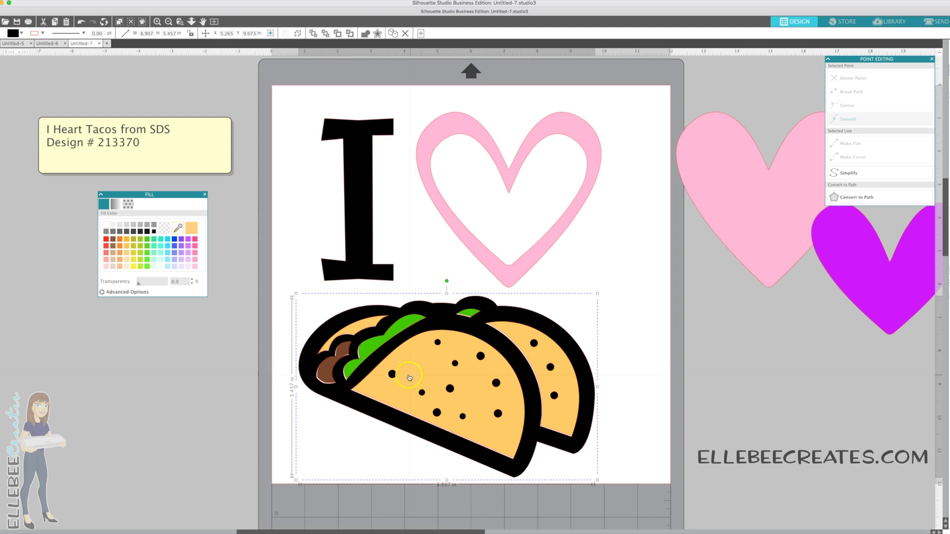
{"action": "left_click_drag", "start_coordinate": [478, 345], "coordinate": [480, 331]}
{"action": "key", "text": "Up"}
{"action": "key", "text": "Right"}
{"action": "key", "text": "Up"}
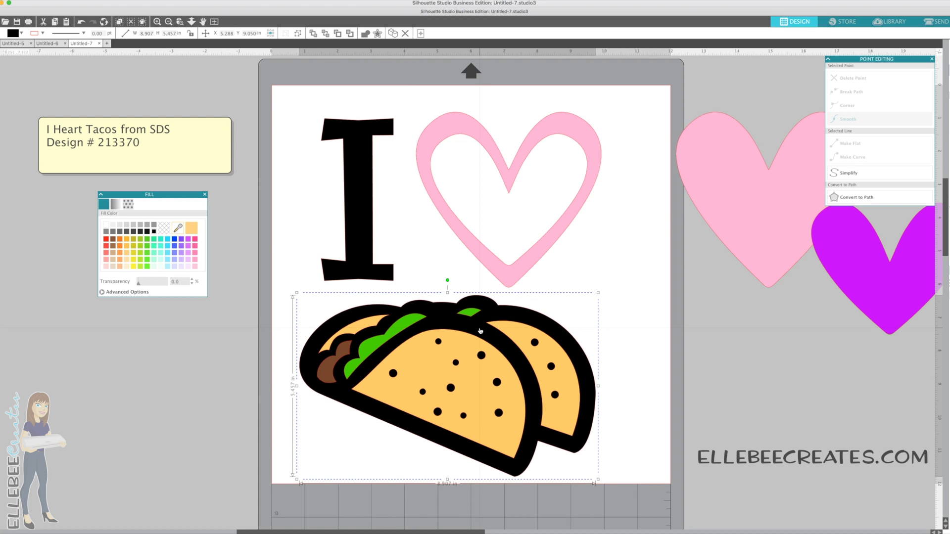
{"action": "key", "text": "Up"}
Delete the two spare hearts beside the mat
{"action": "left_click", "coordinate": [651, 288]}
{"action": "left_click", "coordinate": [698, 267]}
{"action": "left_click", "coordinate": [852, 259]}
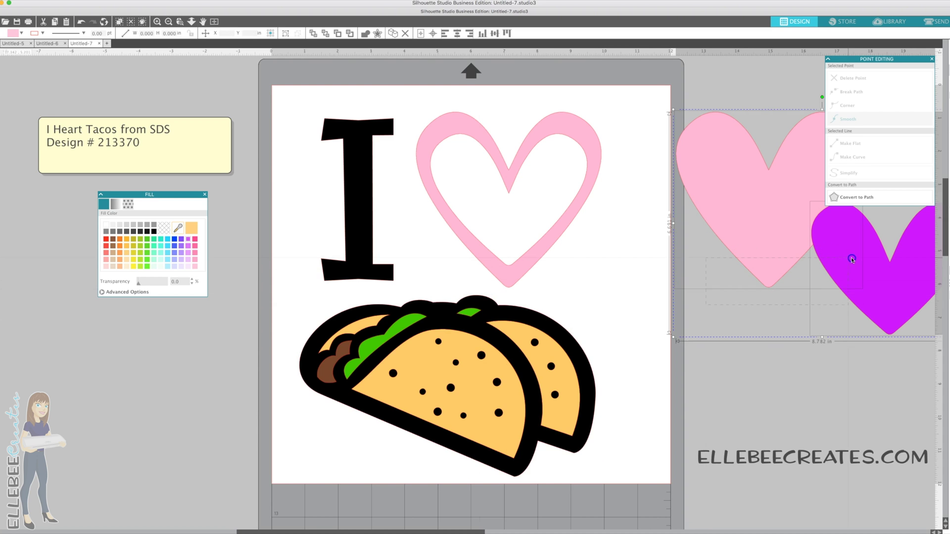
{"action": "key", "text": "Delete"}
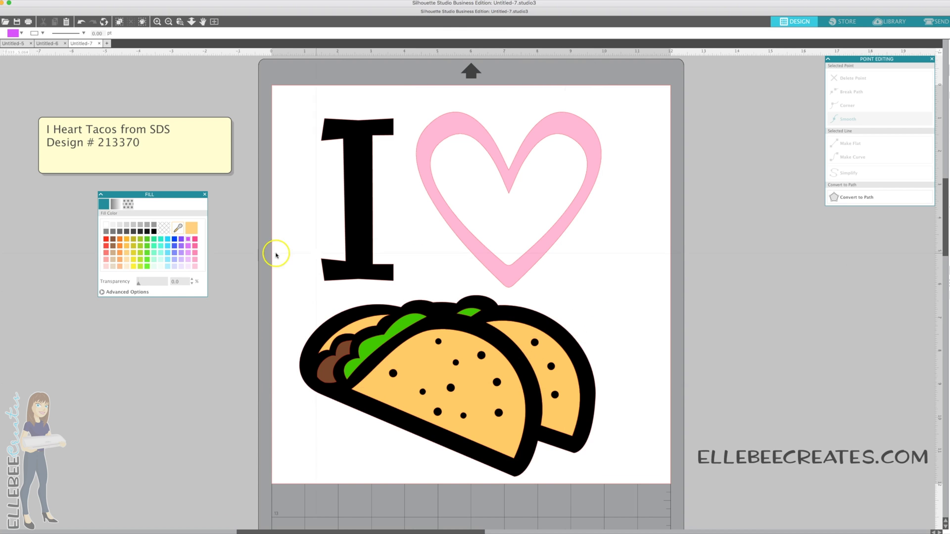
In the Untitled-5 unicorn design, move the black outline layer to the mat's right
{"action": "left_click", "coordinate": [12, 43]}
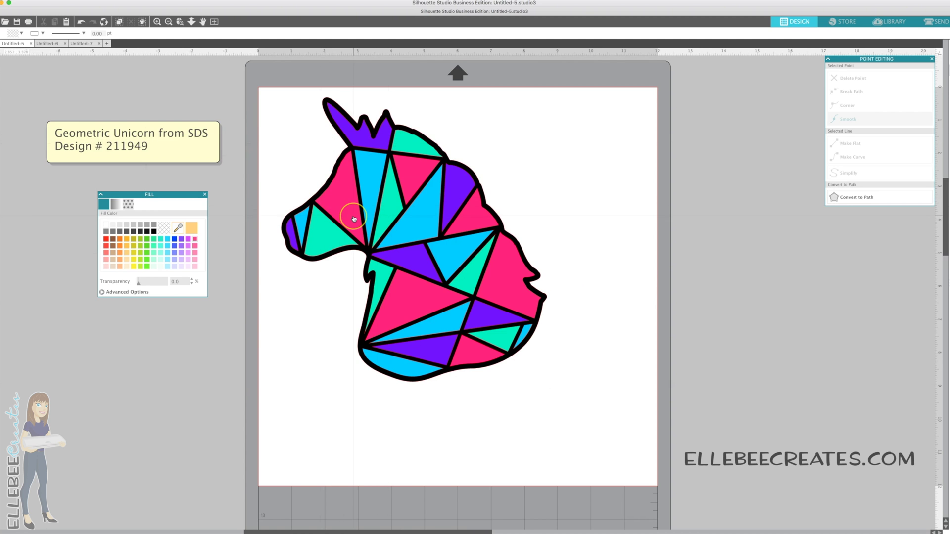
{"action": "left_click", "coordinate": [347, 147]}
{"action": "left_click_drag", "start_coordinate": [349, 149], "coordinate": [577, 150]}
{"action": "left_click", "coordinate": [613, 157]}
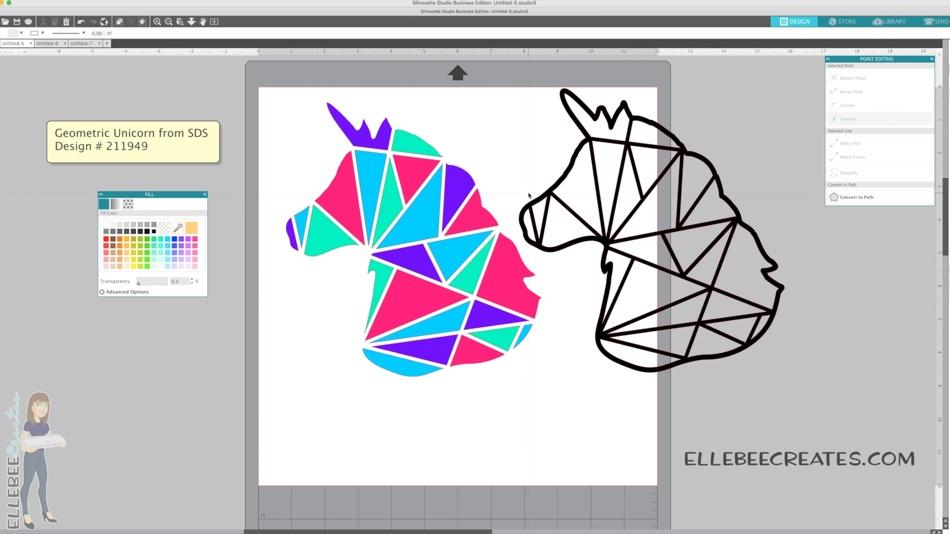
{"action": "left_click_drag", "start_coordinate": [573, 137], "coordinate": [646, 135]}
{"action": "scroll", "coordinate": [648, 136], "scroll_direction": "right", "scroll_amount": 5}
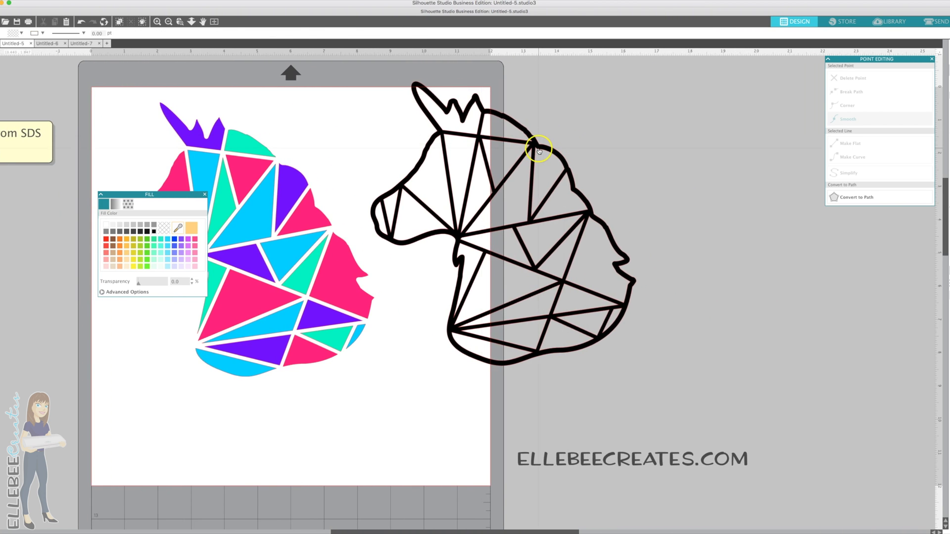
{"action": "left_click_drag", "start_coordinate": [538, 148], "coordinate": [640, 148]}
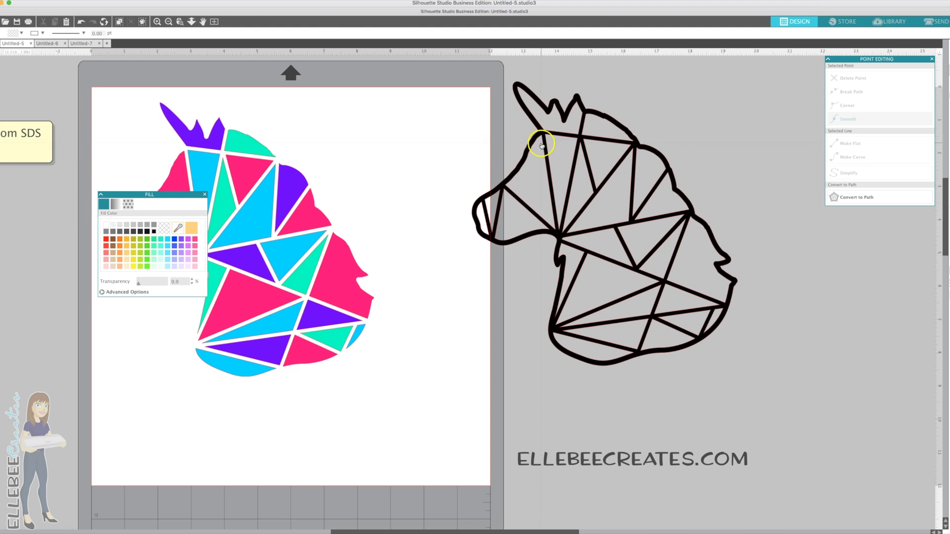
{"action": "left_click_drag", "start_coordinate": [543, 134], "coordinate": [561, 133]}
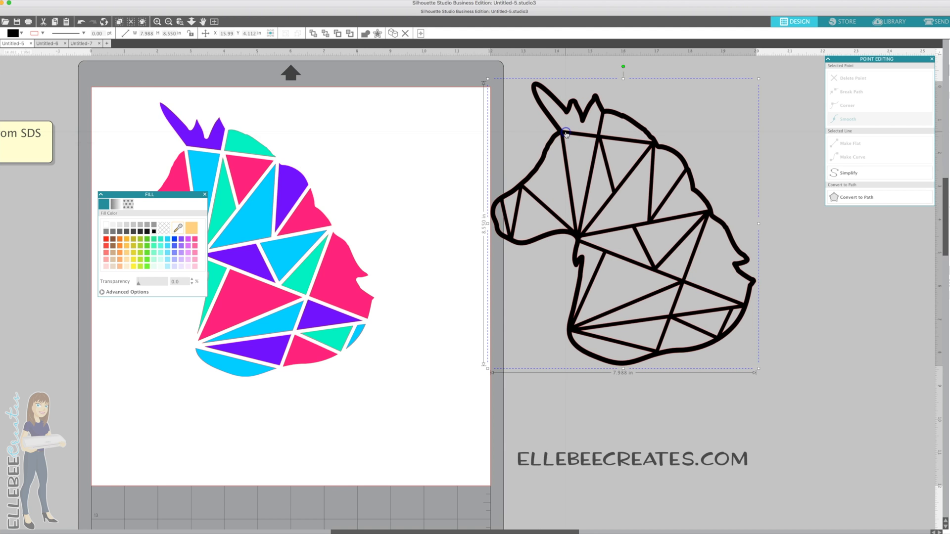
Set the outline unicorn to No Fill and release its compound path into separate shapes
{"action": "left_click", "coordinate": [138, 229]}
{"action": "left_click", "coordinate": [164, 228]}
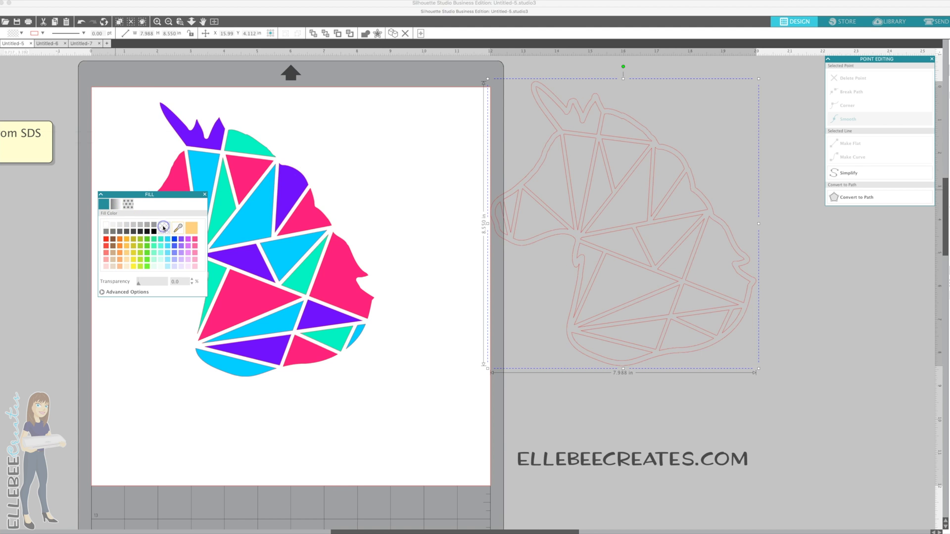
{"action": "right_click", "coordinate": [596, 190]}
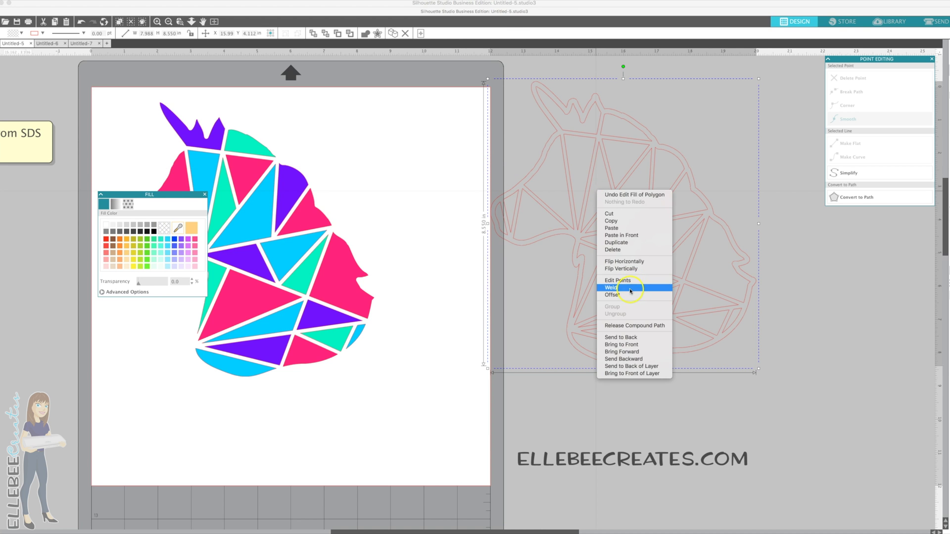
{"action": "left_click", "coordinate": [628, 325]}
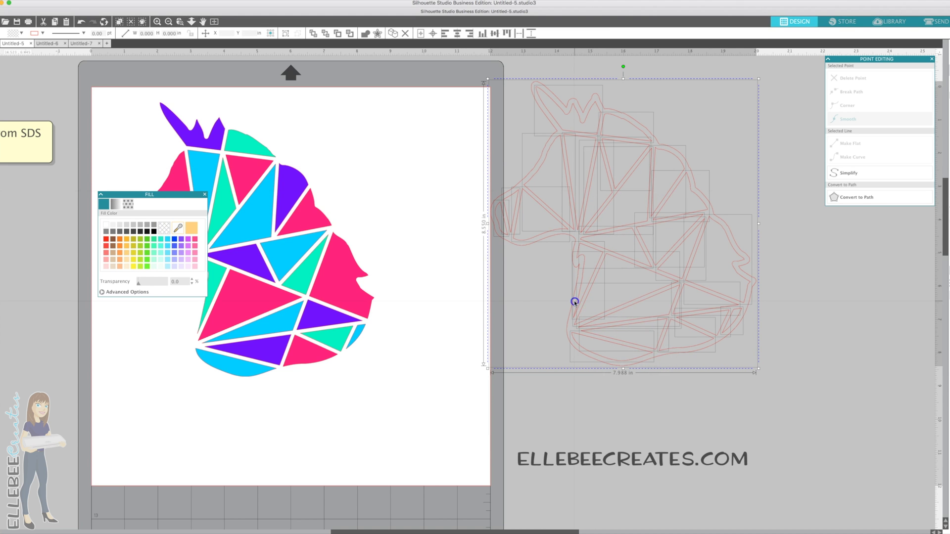
{"action": "left_click", "coordinate": [558, 303]}
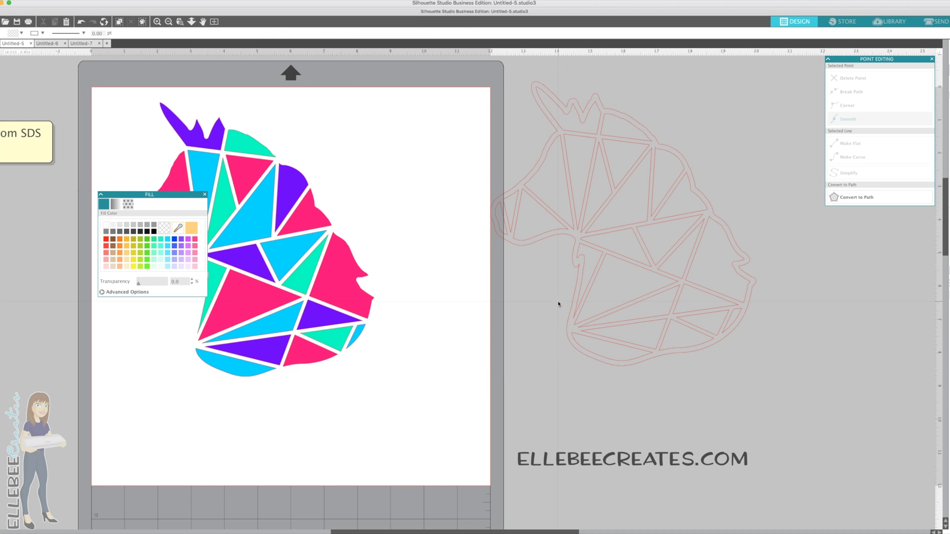
{"action": "left_click_drag", "start_coordinate": [567, 324], "coordinate": [370, 356]}
{"action": "left_click", "coordinate": [403, 277]}
Move the inner geometric shapes far right, away from the outer unicorn outline
{"action": "left_click_drag", "start_coordinate": [515, 71], "coordinate": [732, 366]}
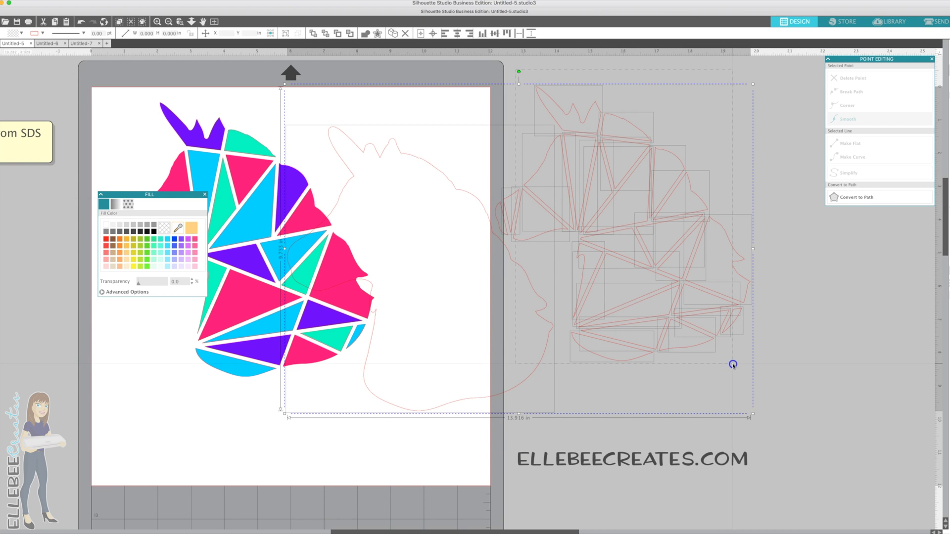
{"action": "left_click", "coordinate": [490, 214], "text": "shift"}
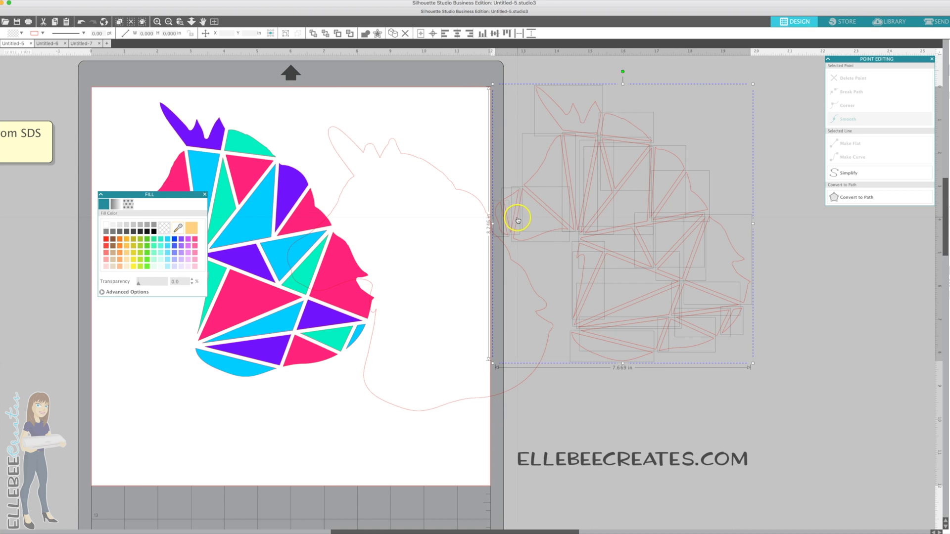
{"action": "left_click_drag", "start_coordinate": [626, 218], "coordinate": [752, 206]}
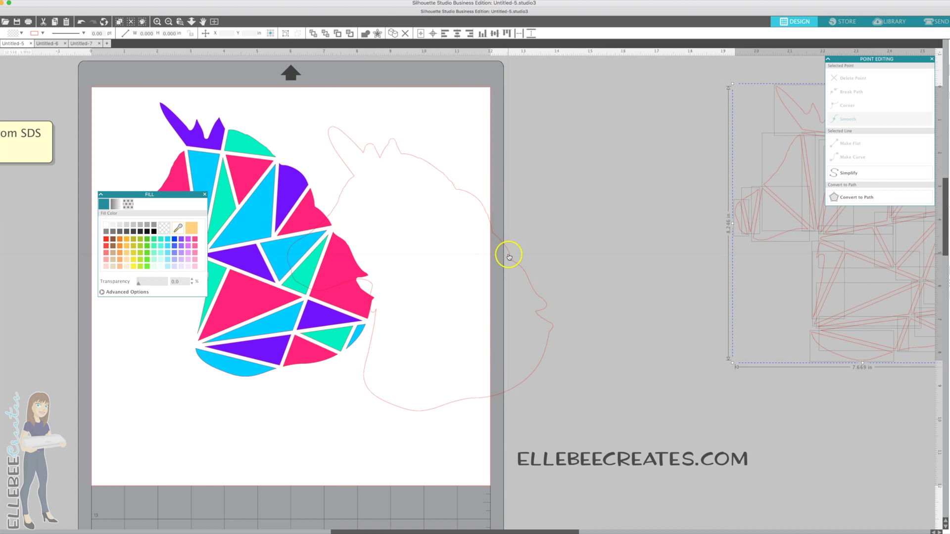
{"action": "left_click_drag", "start_coordinate": [507, 253], "coordinate": [549, 208]}
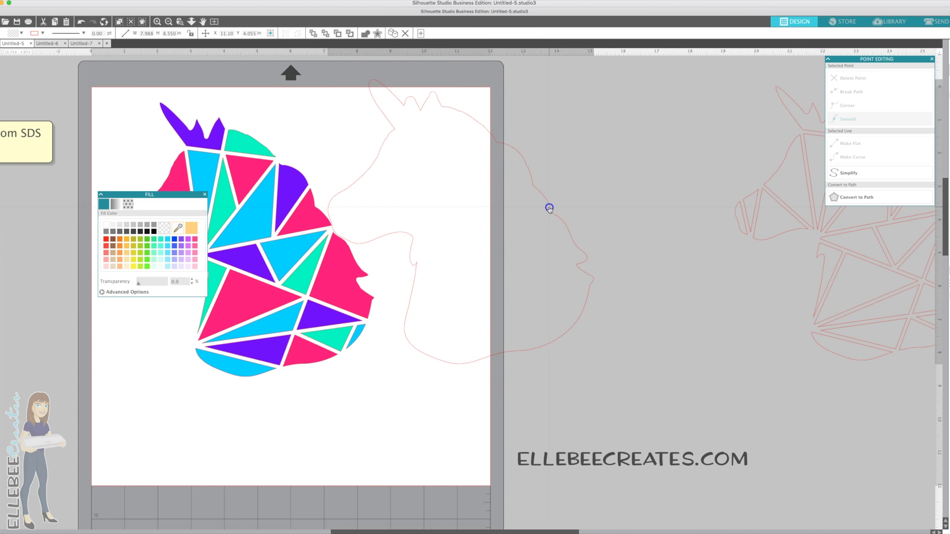
Fill the outer silhouette black, send it to back, and align it behind the unicorn
{"action": "left_click", "coordinate": [154, 231]}
{"action": "left_click_drag", "start_coordinate": [509, 229], "coordinate": [352, 241]}
{"action": "scroll", "coordinate": [312, 199], "scroll_direction": "left", "scroll_amount": 5}
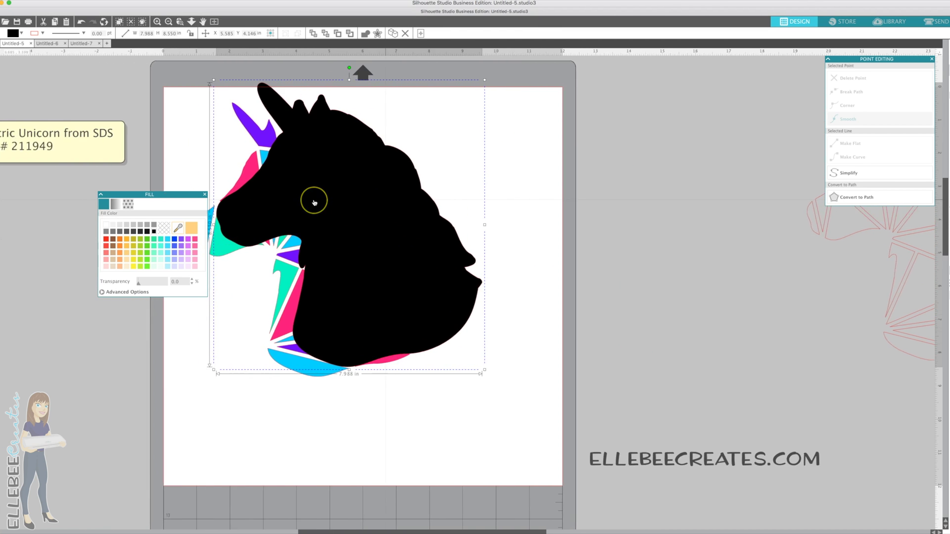
{"action": "right_click", "coordinate": [313, 201]}
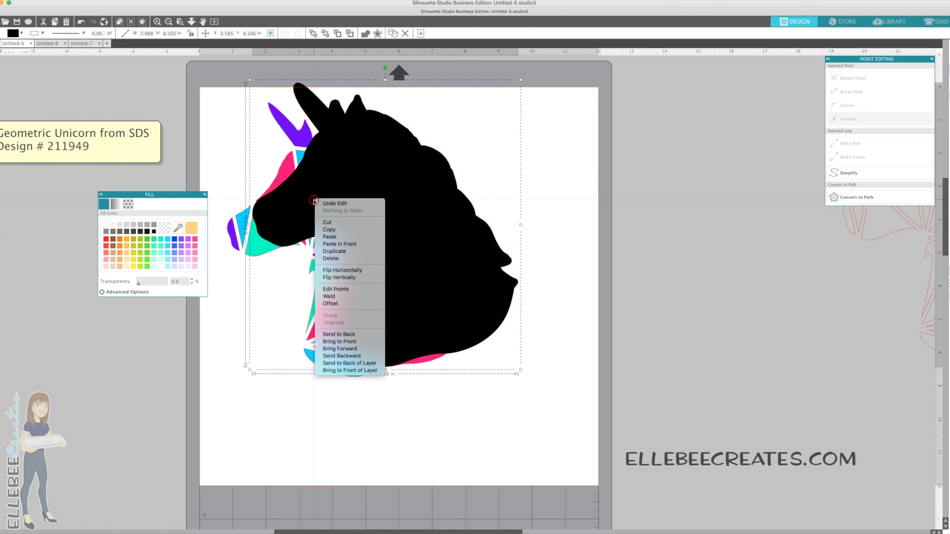
{"action": "left_click", "coordinate": [339, 334]}
{"action": "left_click_drag", "start_coordinate": [490, 281], "coordinate": [463, 295]}
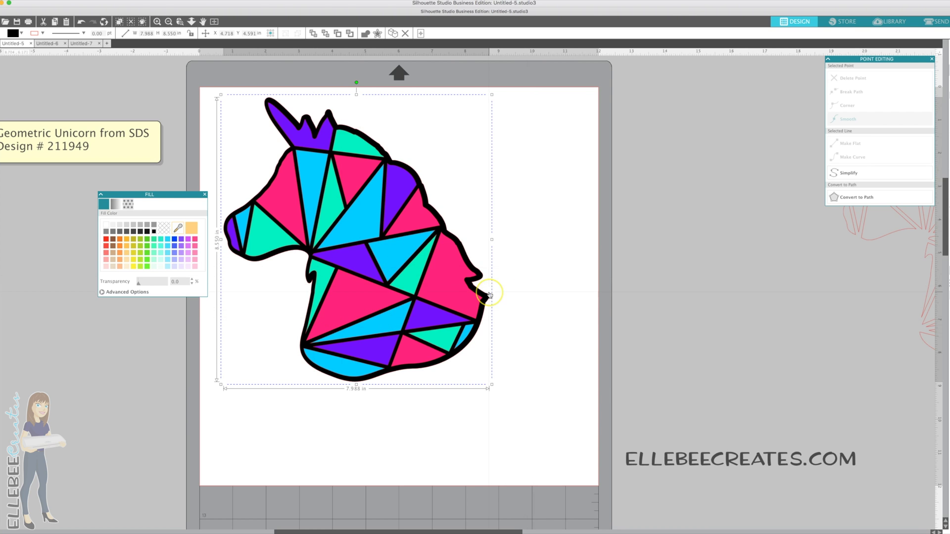
{"action": "left_click_drag", "start_coordinate": [489, 295], "coordinate": [489, 296]}
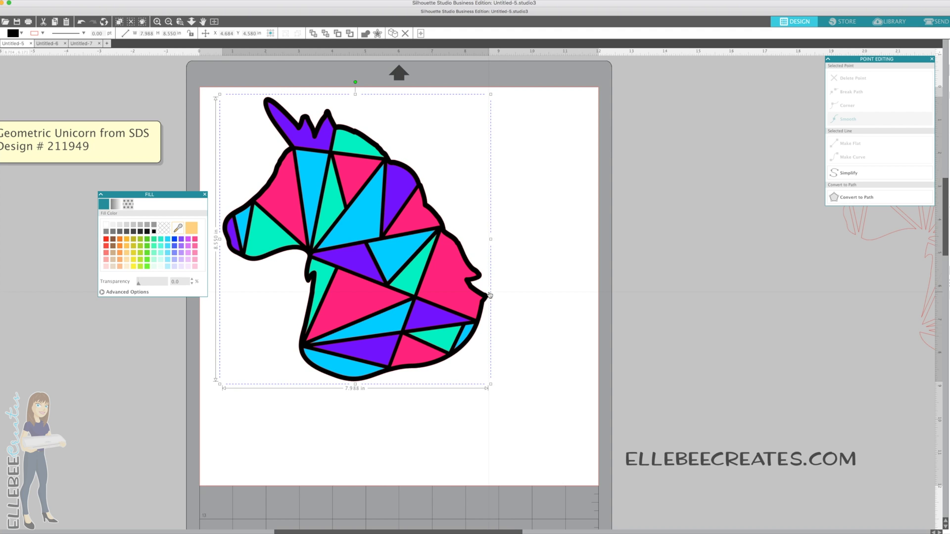
{"action": "left_click", "coordinate": [523, 280]}
{"action": "scroll", "coordinate": [528, 163], "scroll_direction": "right", "scroll_amount": 5}
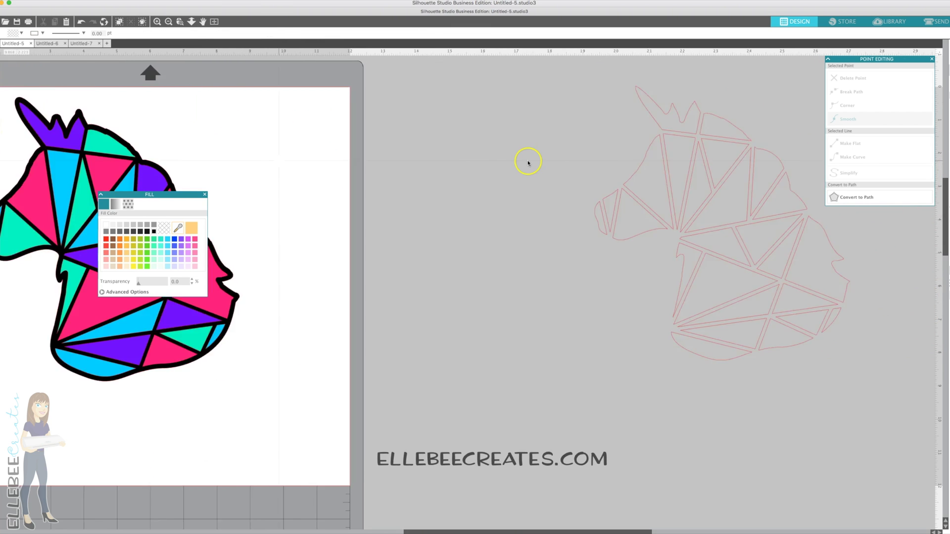
{"action": "scroll", "coordinate": [528, 164], "scroll_direction": "right", "scroll_amount": 3}
{"action": "scroll", "coordinate": [346, 192], "scroll_direction": "left", "scroll_amount": 9}
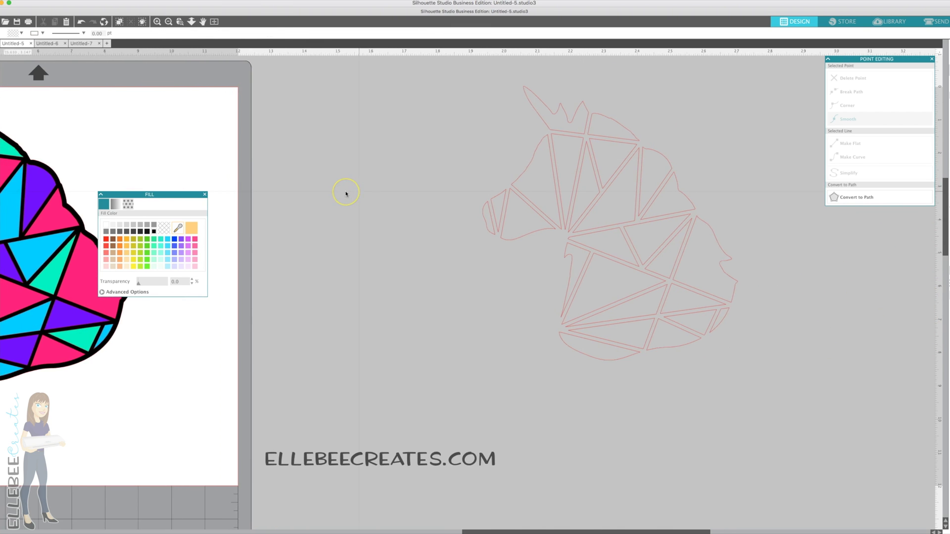
{"action": "scroll", "coordinate": [346, 192], "scroll_direction": "right", "scroll_amount": 2}
{"action": "scroll", "coordinate": [317, 164], "scroll_direction": "left", "scroll_amount": 2}
{"action": "left_click", "coordinate": [286, 137]}
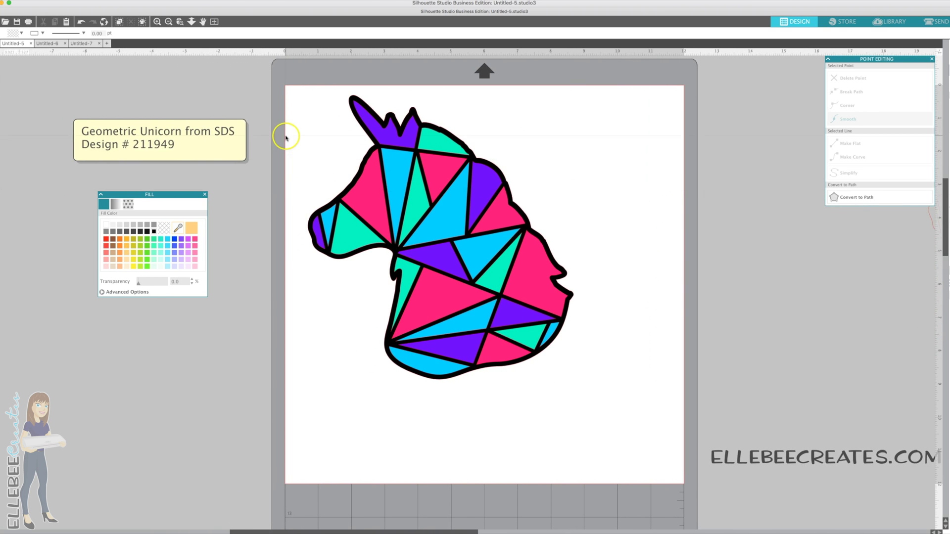
In the Untitled-6 flower crown document, drag a copy of the crown off to the right
{"action": "left_click", "coordinate": [47, 43]}
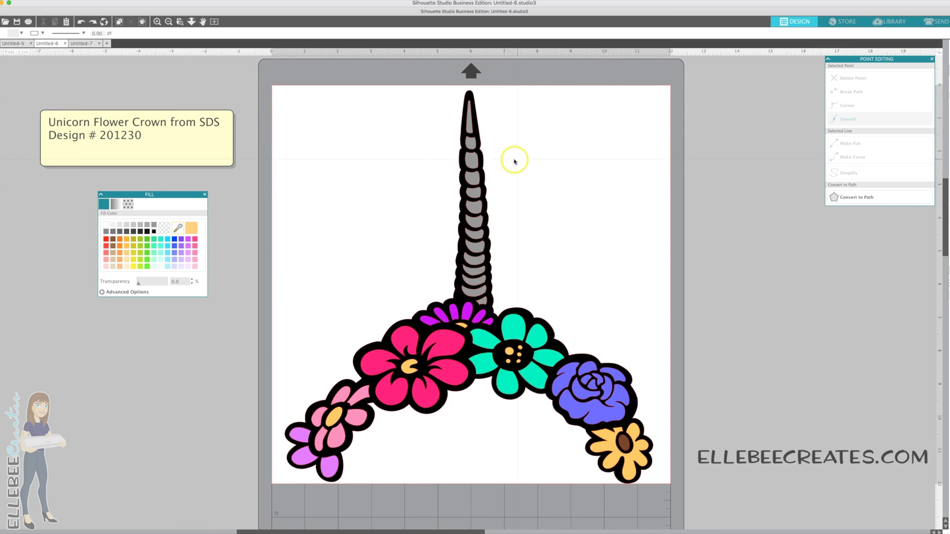
{"action": "left_click", "coordinate": [485, 167]}
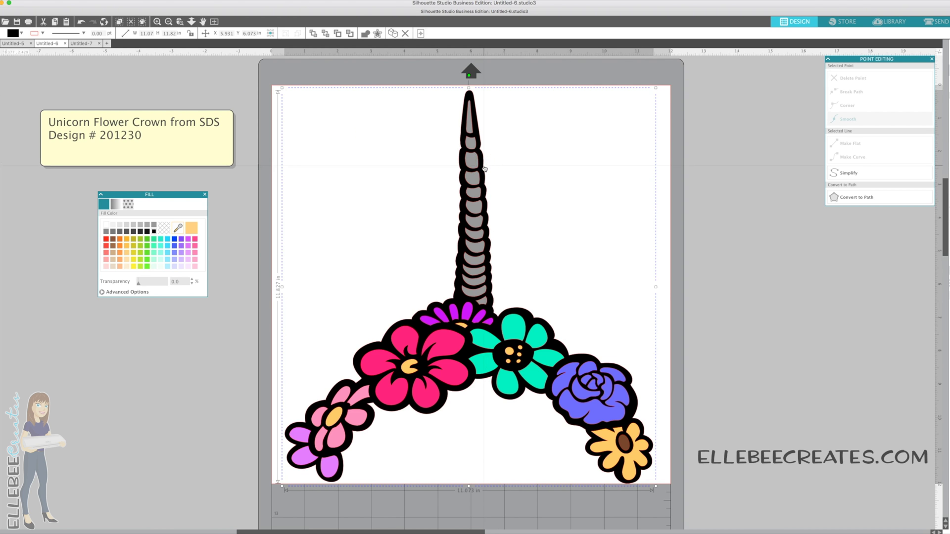
{"action": "left_click_drag", "start_coordinate": [484, 168], "coordinate": [777, 115]}
{"action": "scroll", "coordinate": [631, 184], "scroll_direction": "right", "scroll_amount": 10}
{"action": "left_click_drag", "start_coordinate": [548, 237], "coordinate": [630, 278]}
Set the crown copy to No Fill and release its compound path into pieces
{"action": "right_click", "coordinate": [647, 279]}
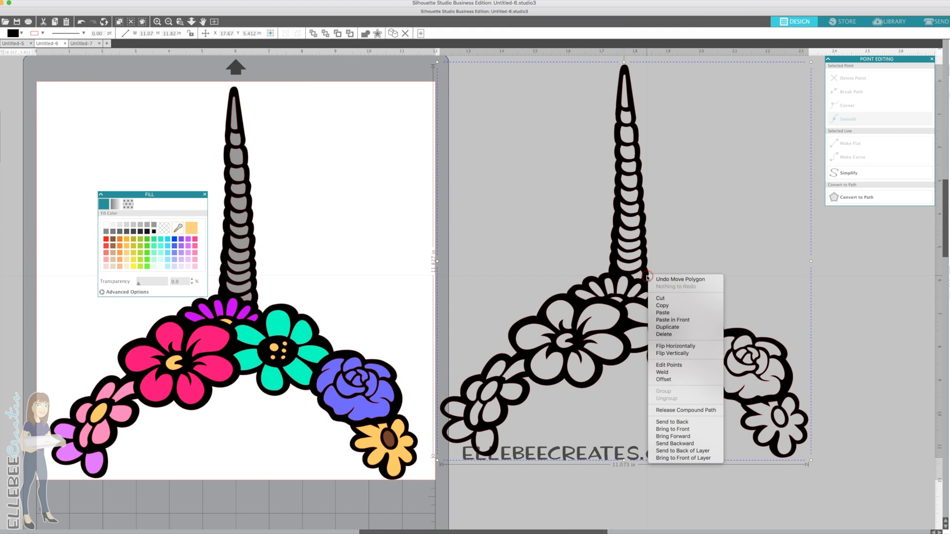
{"action": "left_click", "coordinate": [166, 230]}
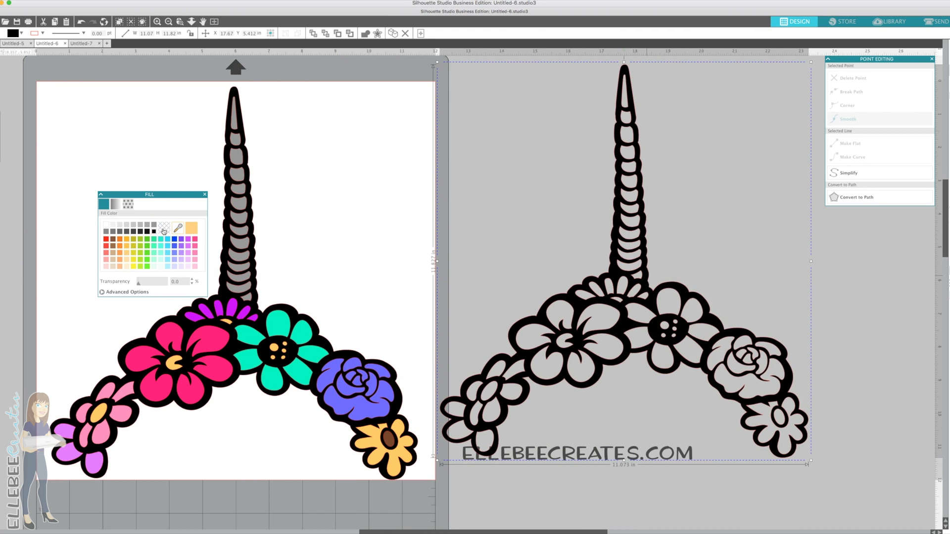
{"action": "right_click", "coordinate": [593, 297]}
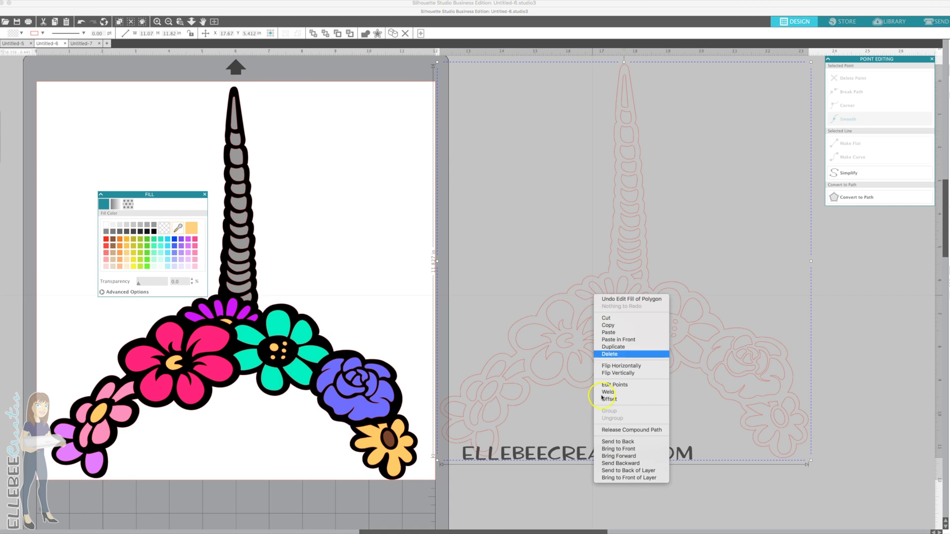
{"action": "left_click", "coordinate": [604, 430]}
{"action": "left_click", "coordinate": [721, 270]}
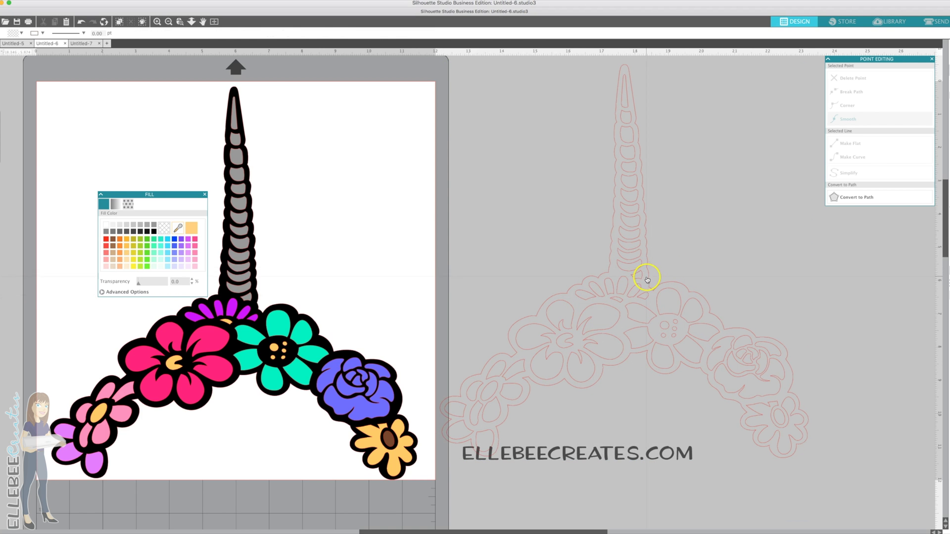
{"action": "left_click_drag", "start_coordinate": [647, 275], "coordinate": [672, 262]}
{"action": "left_click_drag", "start_coordinate": [834, 188], "coordinate": [818, 132]}
Delete the inner flower, rose, horn and petal outlines, keeping the outer crown outline
{"action": "left_click_drag", "start_coordinate": [459, 298], "coordinate": [697, 415]}
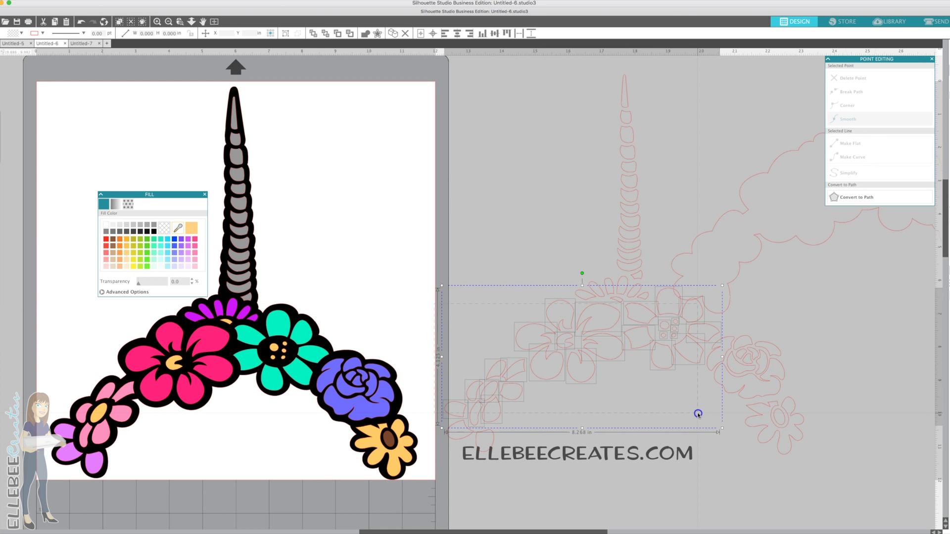
{"action": "key", "text": "Delete"}
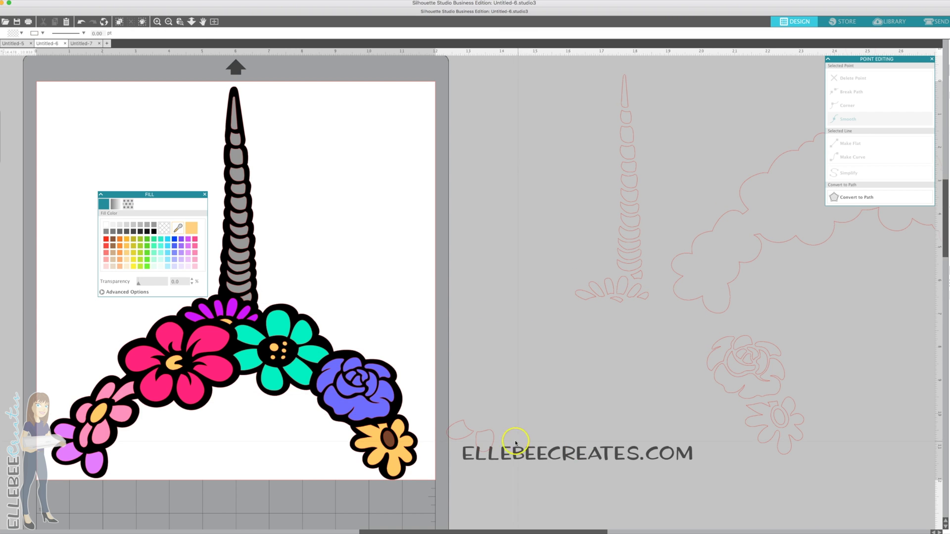
{"action": "left_click_drag", "start_coordinate": [462, 429], "coordinate": [729, 403]}
{"action": "left_click_drag", "start_coordinate": [691, 325], "coordinate": [828, 457]}
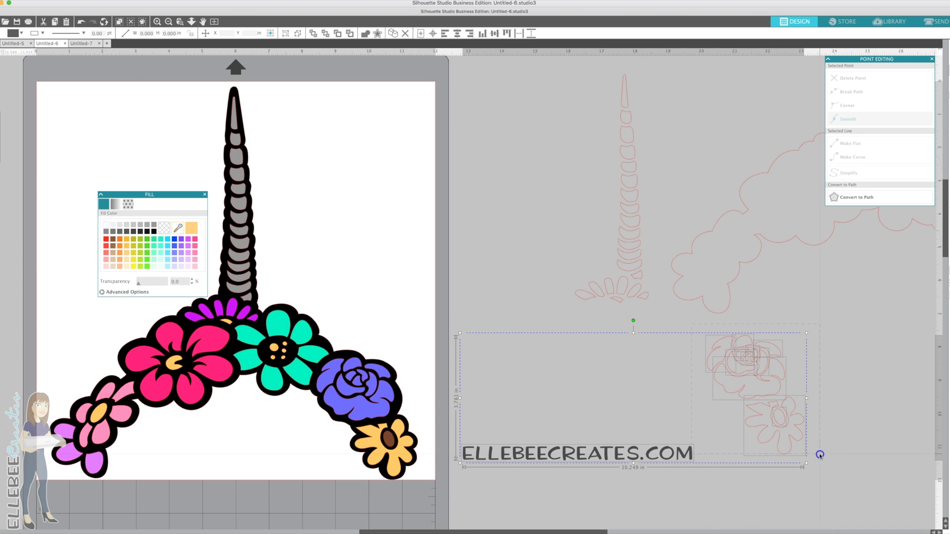
{"action": "key", "text": "Delete"}
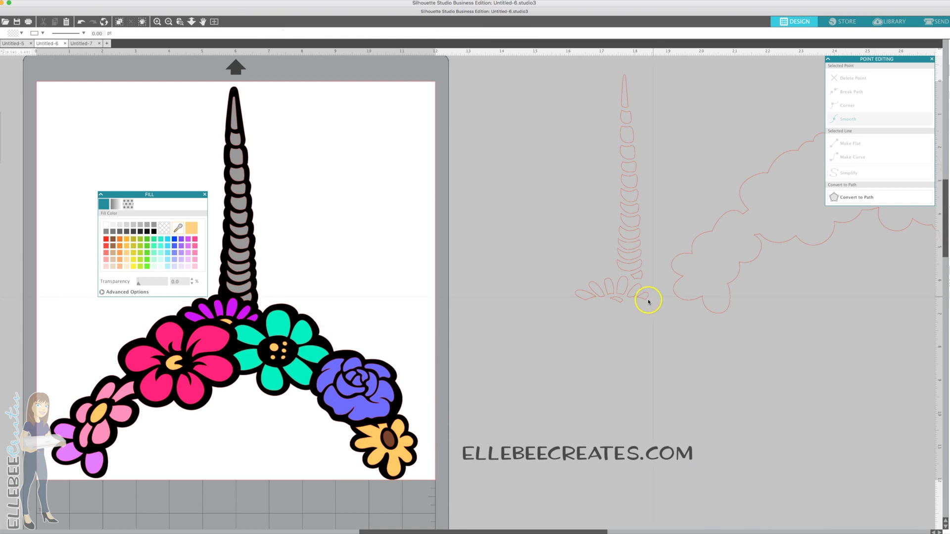
{"action": "left_click_drag", "start_coordinate": [649, 310], "coordinate": [589, 95]}
{"action": "key", "text": "Delete"}
{"action": "key", "text": "super+z"}
{"action": "key", "text": "super+z"}
{"action": "key", "text": "super+z"}
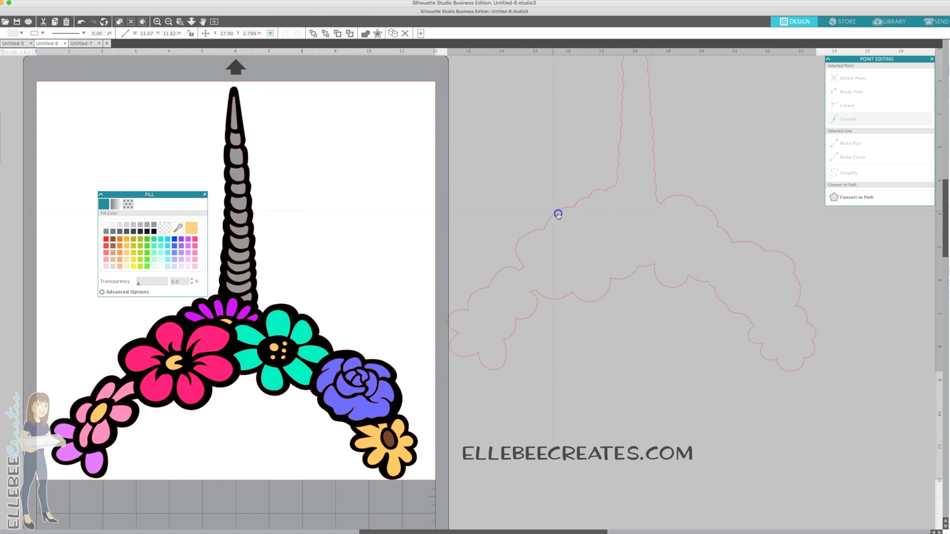
Fill the crown silhouette black, send it to back, and place it behind the flower crown
{"action": "left_click", "coordinate": [154, 231]}
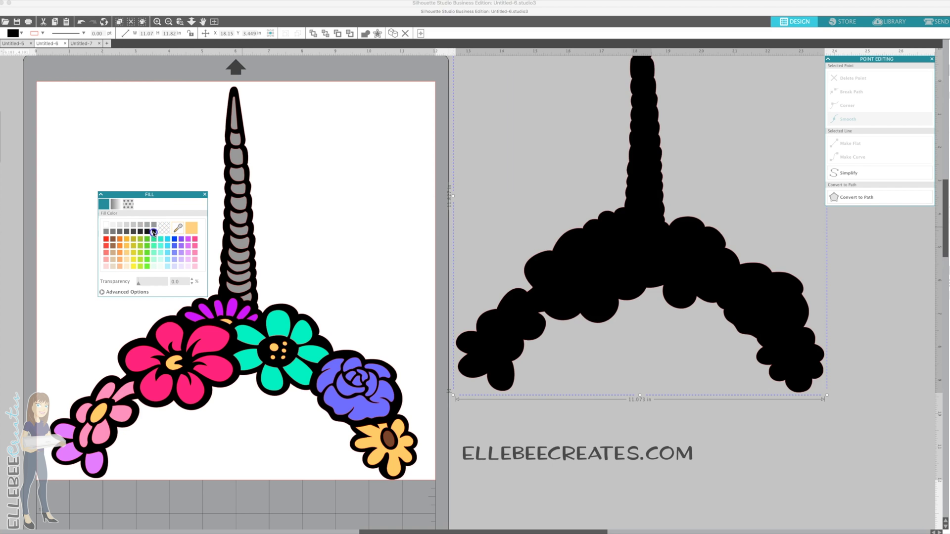
{"action": "right_click", "coordinate": [579, 283]}
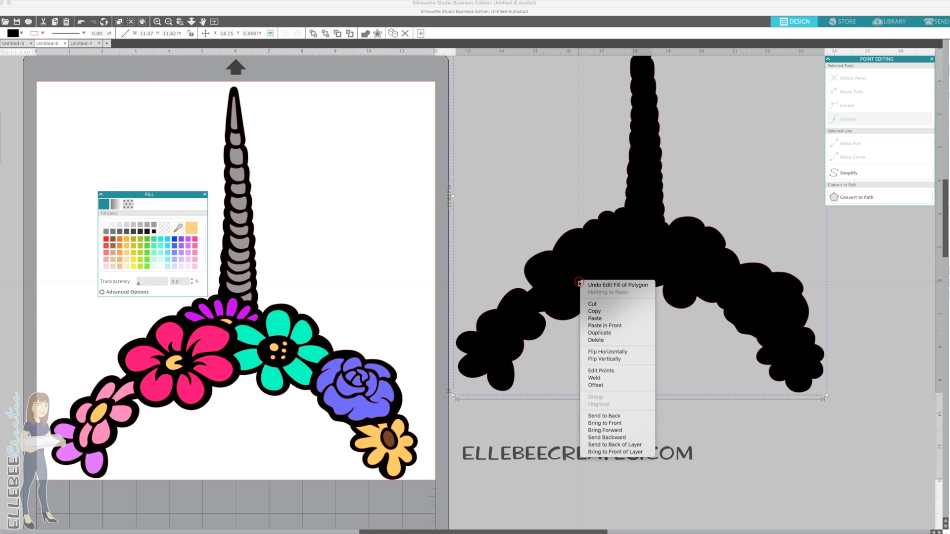
{"action": "left_click", "coordinate": [603, 417]}
{"action": "left_click", "coordinate": [319, 302]}
{"action": "key", "text": "Delete"}
{"action": "scroll", "coordinate": [294, 318], "scroll_direction": "left", "scroll_amount": 5}
{"action": "left_click", "coordinate": [706, 293]}
{"action": "left_click_drag", "start_coordinate": [734, 259], "coordinate": [338, 347]}
{"action": "key", "text": "Escape"}
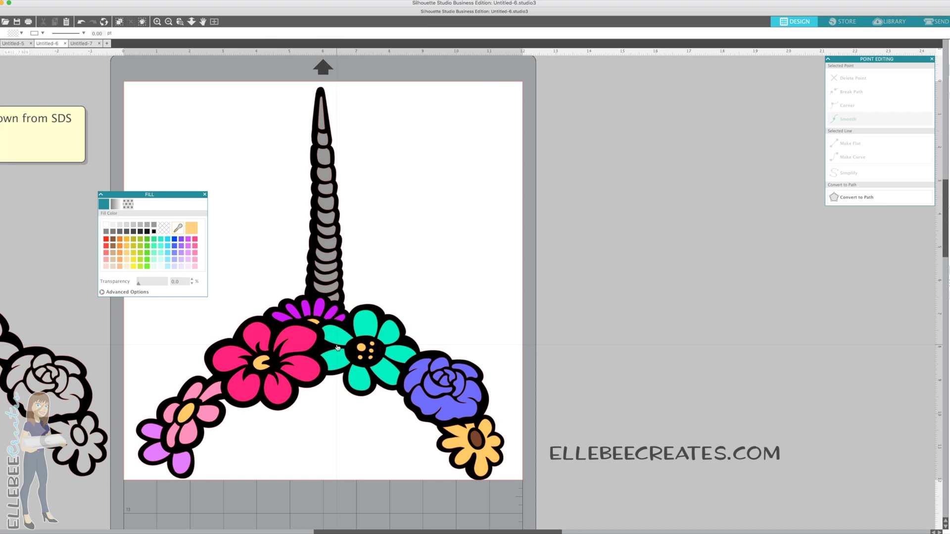
Duplicate the black silhouette and move a copy of the coloured crown onto it
{"action": "scroll", "coordinate": [228, 340], "scroll_direction": "left", "scroll_amount": 9}
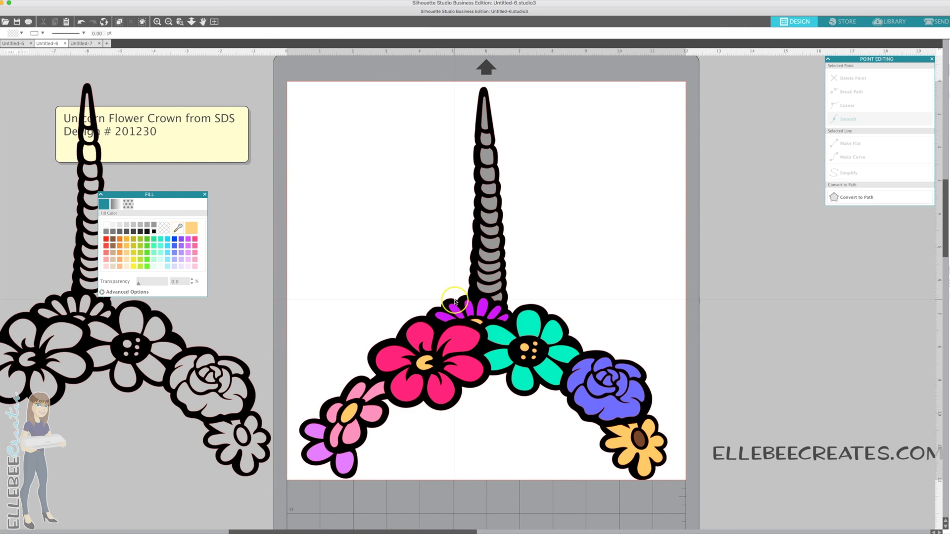
{"action": "left_click", "coordinate": [455, 302]}
{"action": "scroll", "coordinate": [452, 302], "scroll_direction": "right", "scroll_amount": 9}
{"action": "key", "text": "super+d"}
{"action": "scroll", "coordinate": [269, 294], "scroll_direction": "right", "scroll_amount": 5}
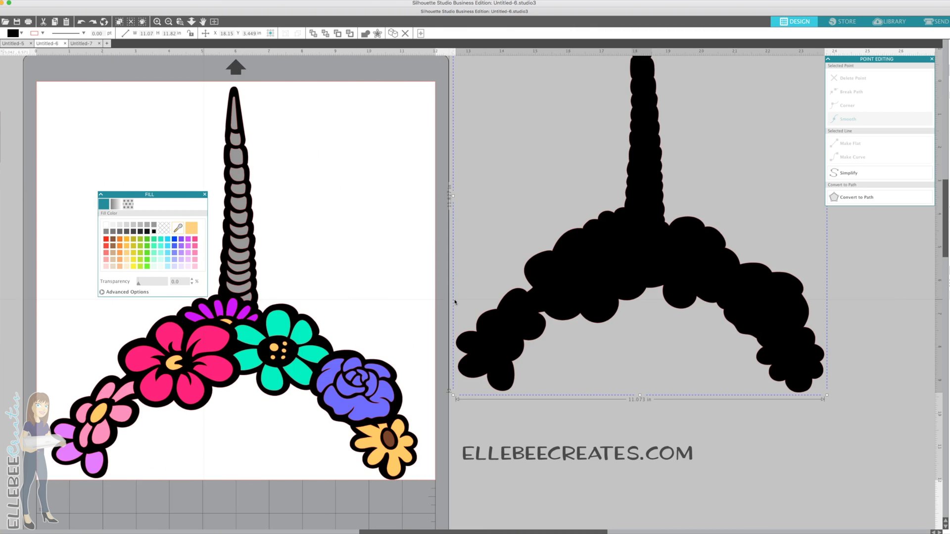
{"action": "left_click_drag", "start_coordinate": [38, 85], "coordinate": [391, 472]}
{"action": "left_click_drag", "start_coordinate": [323, 382], "coordinate": [719, 332]}
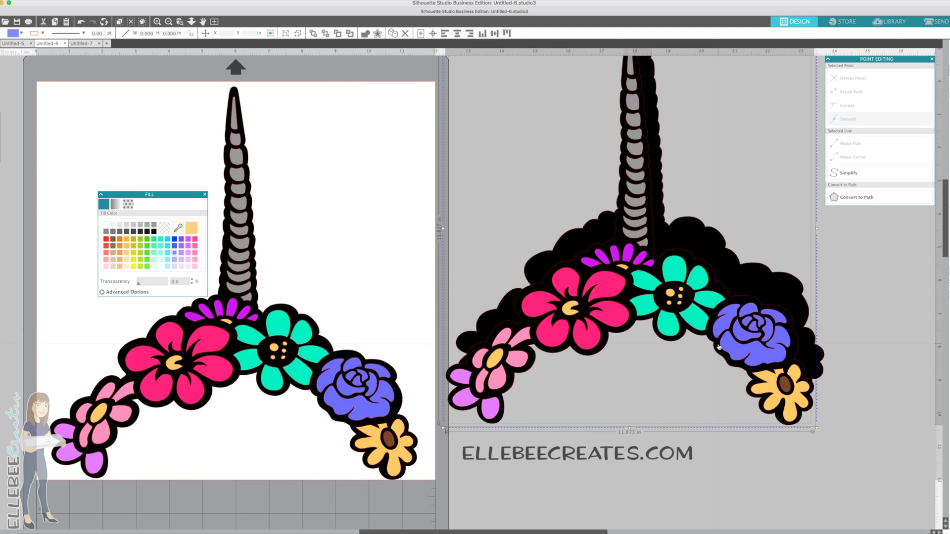
Delete the black layer behind the right crown, then undo to restore it
{"action": "left_click", "coordinate": [688, 367]}
{"action": "left_click", "coordinate": [729, 364]}
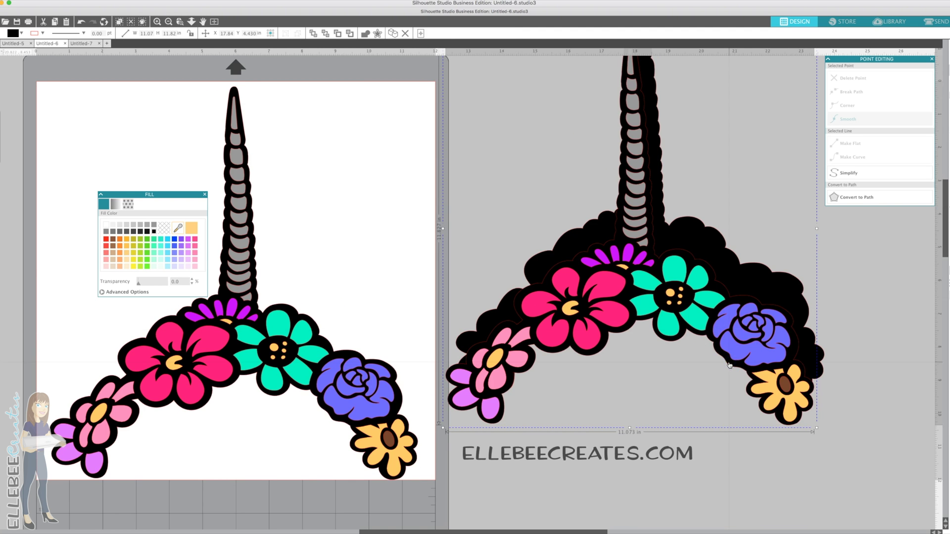
{"action": "key", "text": "Delete"}
{"action": "key", "text": "super+z"}
{"action": "key", "text": "super+z"}
{"action": "key", "text": "super+z"}
{"action": "key", "text": "super+z"}
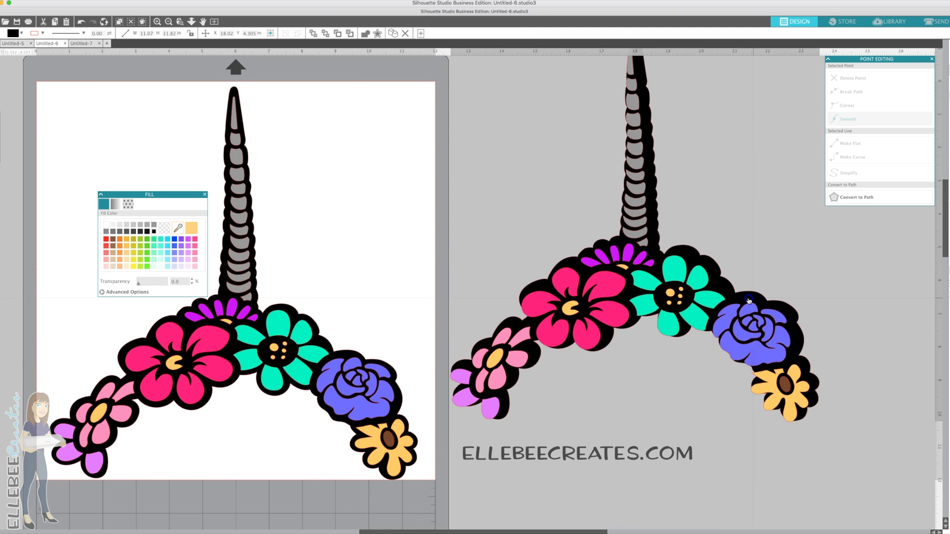
{"action": "left_click", "coordinate": [693, 385]}
{"action": "scroll", "coordinate": [558, 418], "scroll_direction": "up", "scroll_amount": 1}
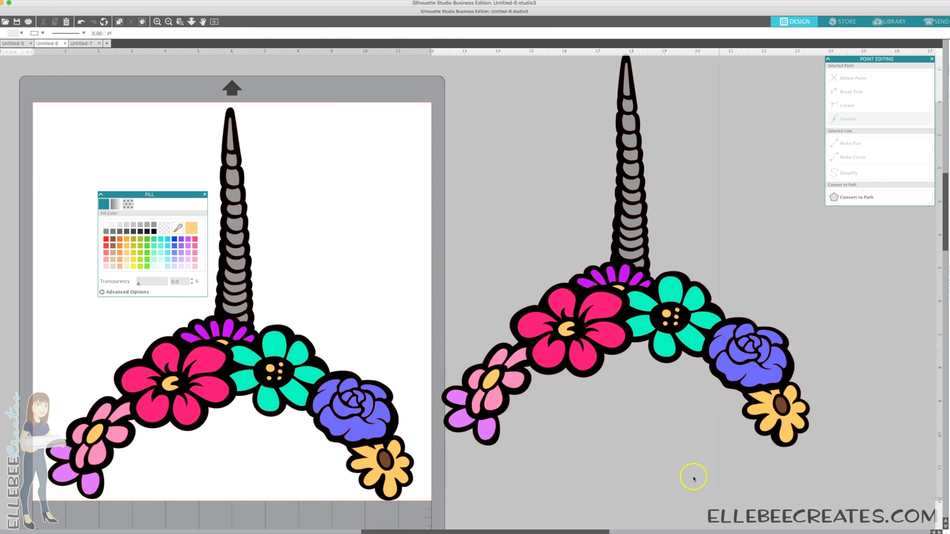
Move the right crown down level with the original and enter its group
{"action": "left_click", "coordinate": [626, 335]}
{"action": "left_click_drag", "start_coordinate": [638, 306], "coordinate": [621, 359]}
{"action": "left_click", "coordinate": [653, 295]}
{"action": "left_click", "coordinate": [633, 295]}
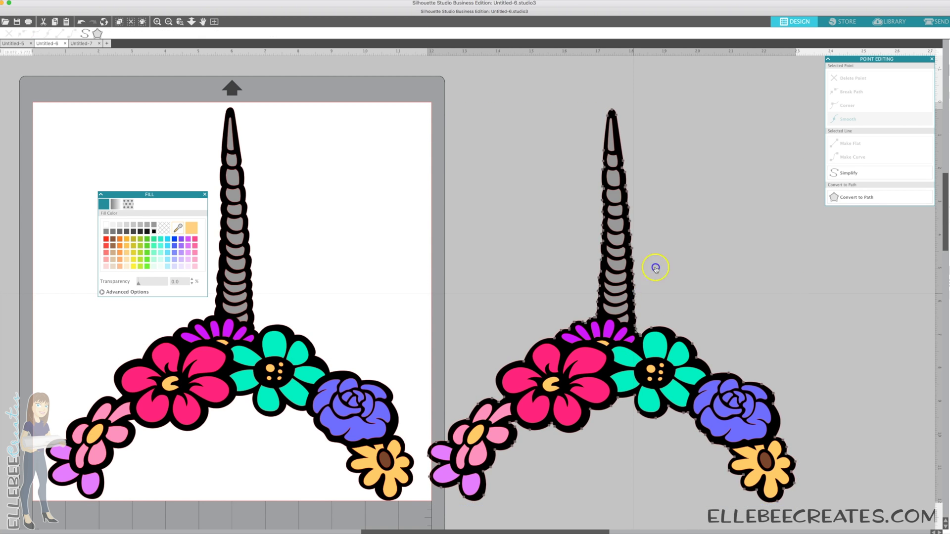
{"action": "double_click", "coordinate": [635, 295]}
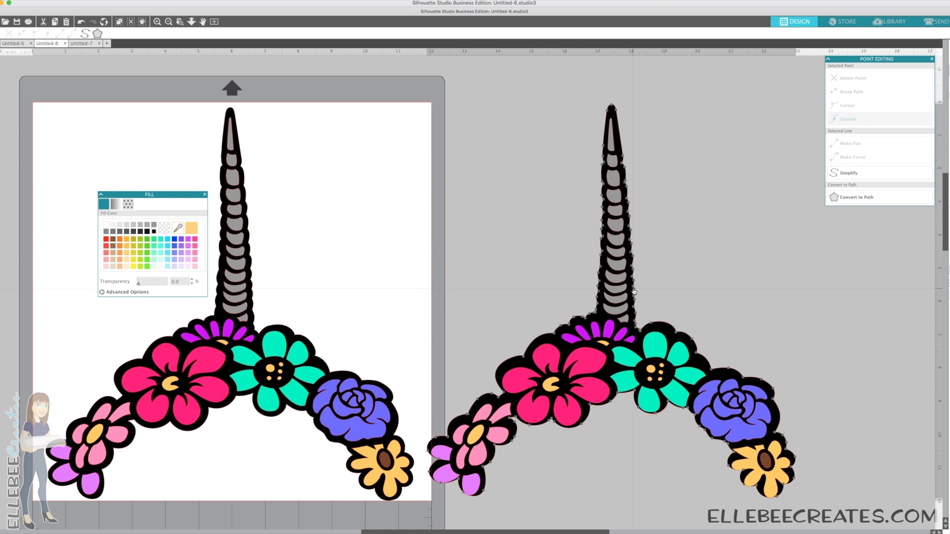
Pull both crowns' black outline layers aside, then undo so they sit back behind the pieces
{"action": "mouse_move", "coordinate": [246, 299]}
{"action": "left_mouse_down"}
{"action": "mouse_move", "coordinate": [397, 242]}
{"action": "mouse_move", "coordinate": [246, 298]}
{"action": "left_mouse_up"}
{"action": "left_click", "coordinate": [498, 294]}
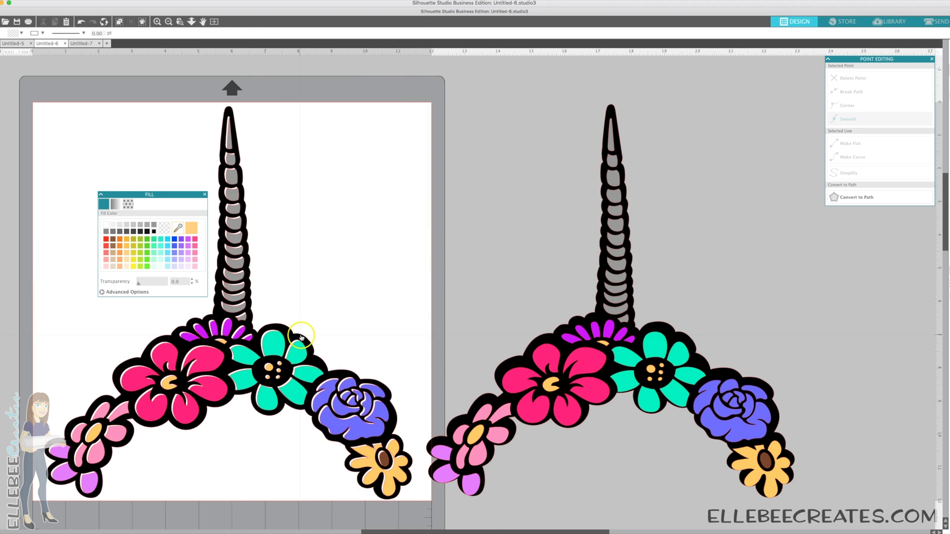
{"action": "left_click_drag", "start_coordinate": [297, 328], "coordinate": [479, 313]}
{"action": "left_click_drag", "start_coordinate": [541, 333], "coordinate": [623, 268]}
{"action": "left_click", "coordinate": [691, 276]}
{"action": "key", "text": "ctrl+z"}
{"action": "key", "text": "ctrl+z"}
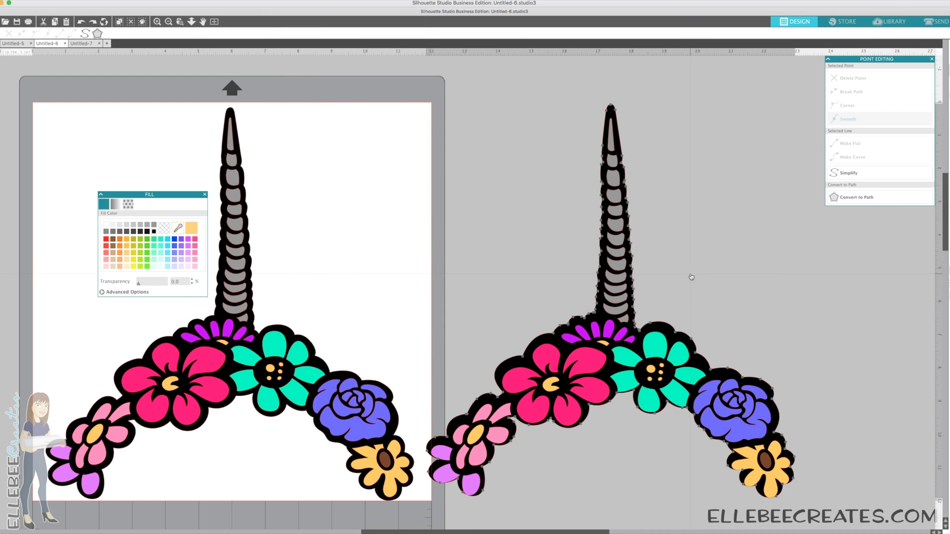
{"action": "key", "text": "Down"}
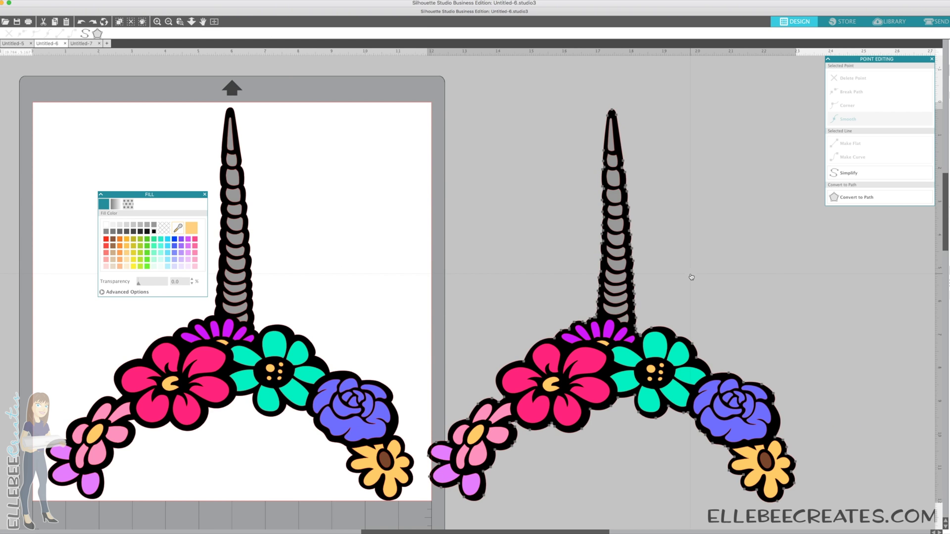
{"action": "left_click", "coordinate": [732, 251]}
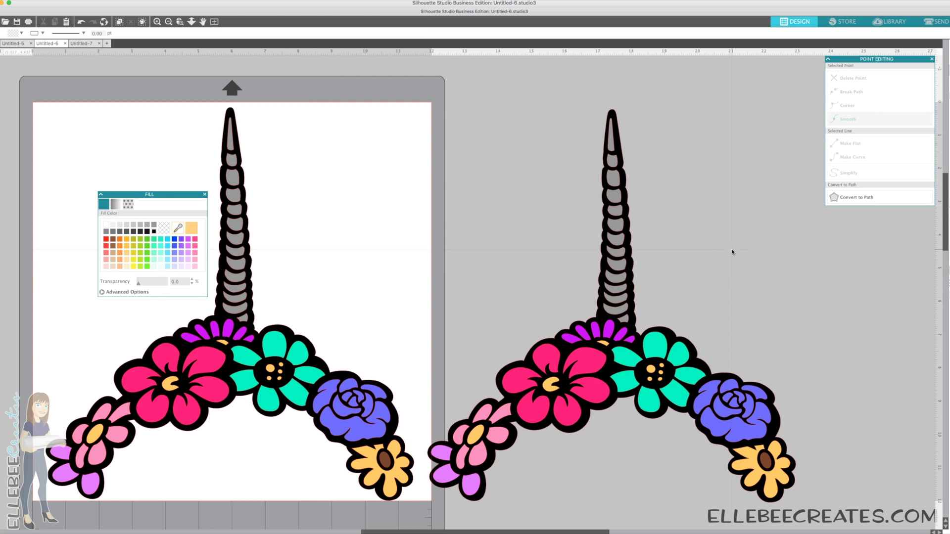
{"action": "left_click", "coordinate": [563, 376]}
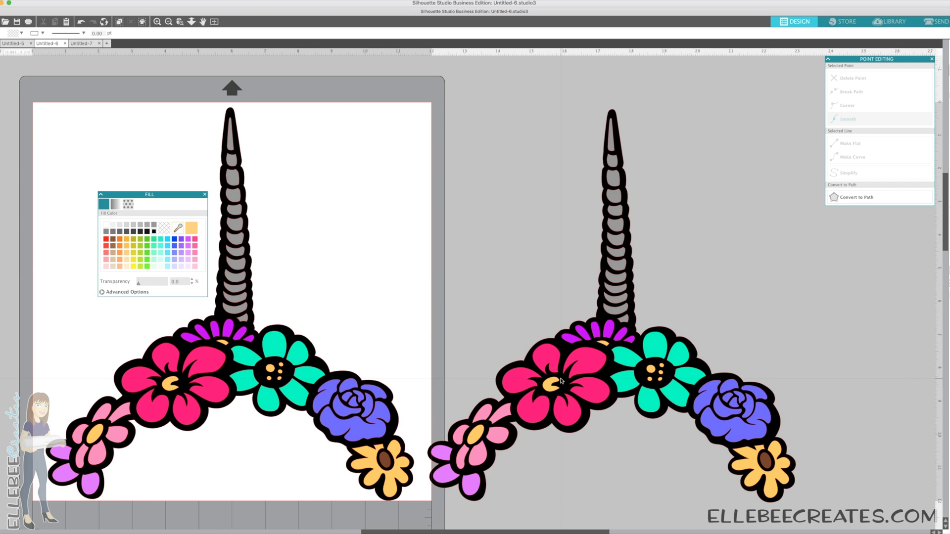